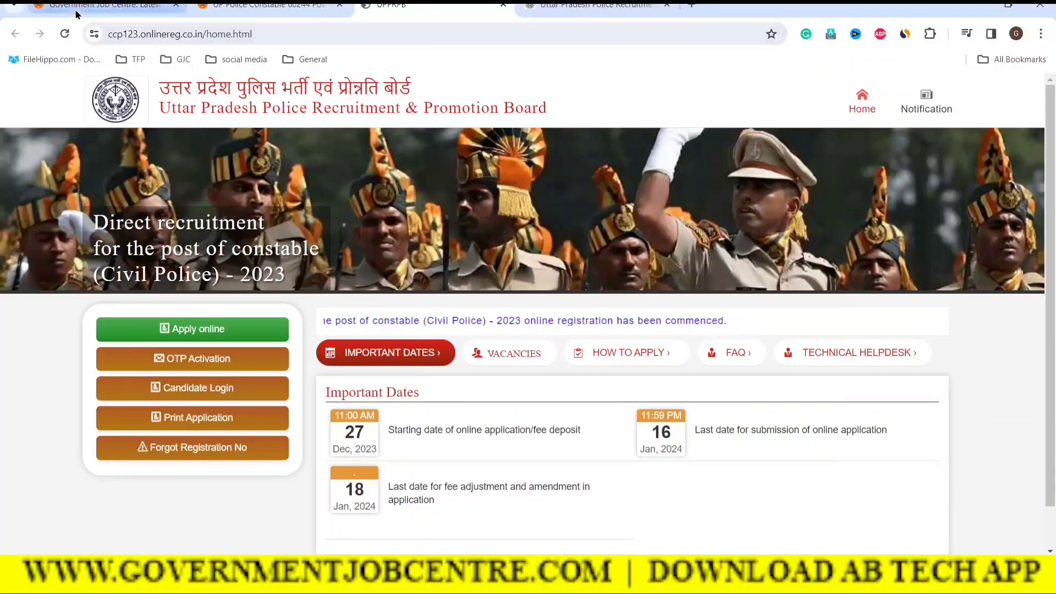
Find the UP Police Constable form article on Government Job Centre and follow its official apply-online link
{"action": "left_click", "coordinate": [101, 8]}
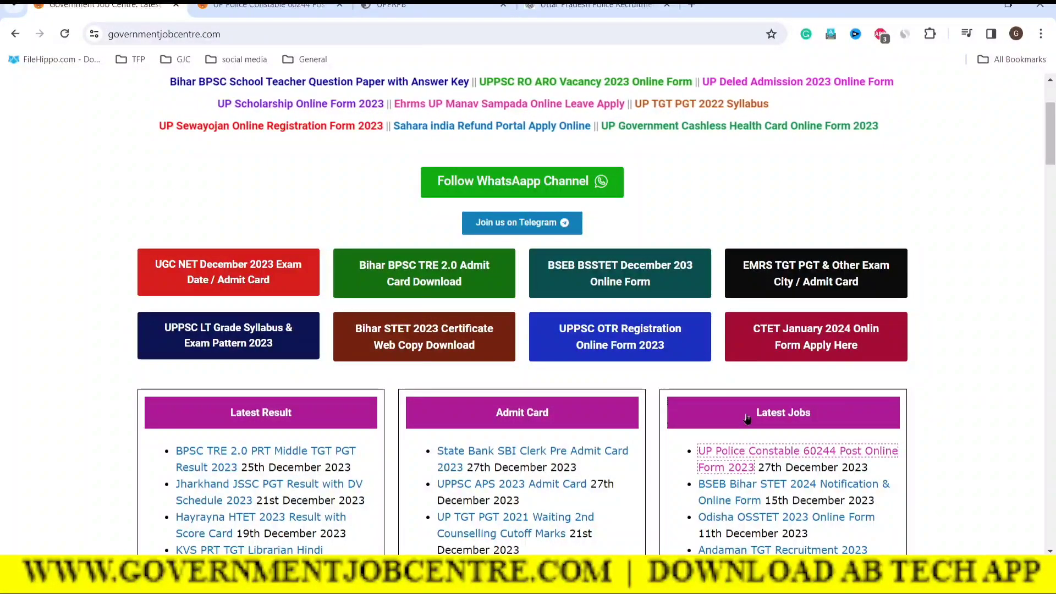
{"action": "left_click", "coordinate": [267, 5]}
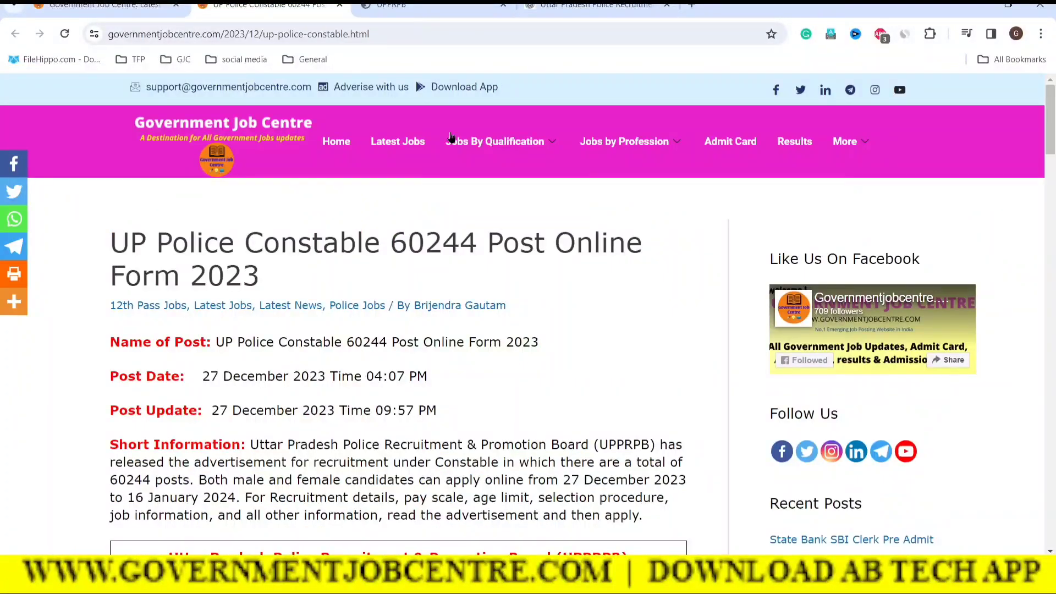
{"action": "scroll", "coordinate": [570, 402], "scroll_direction": "down", "scroll_amount": 18}
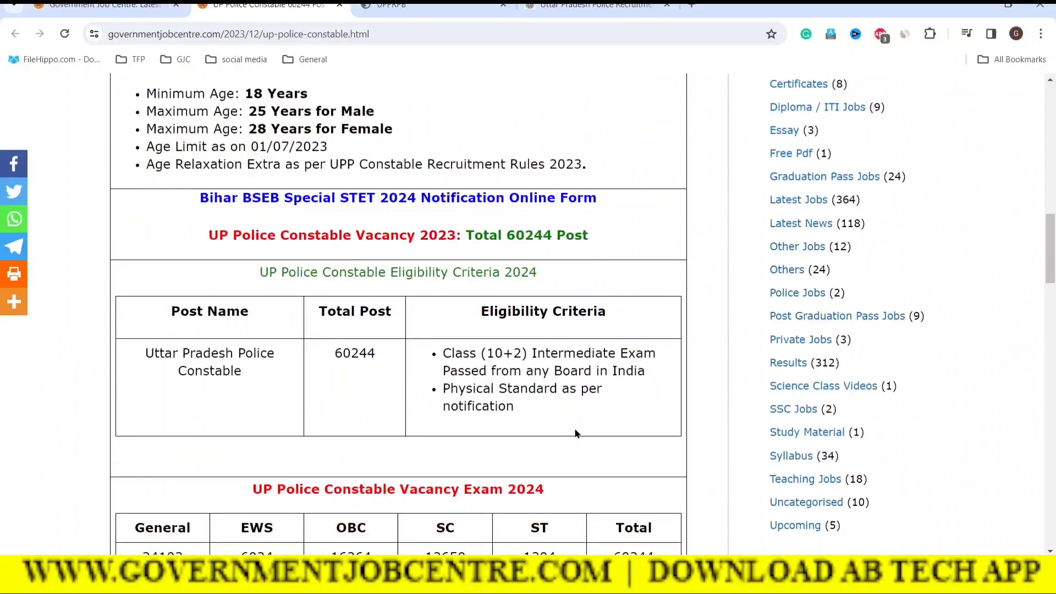
{"action": "scroll", "coordinate": [576, 431], "scroll_direction": "down", "scroll_amount": 17}
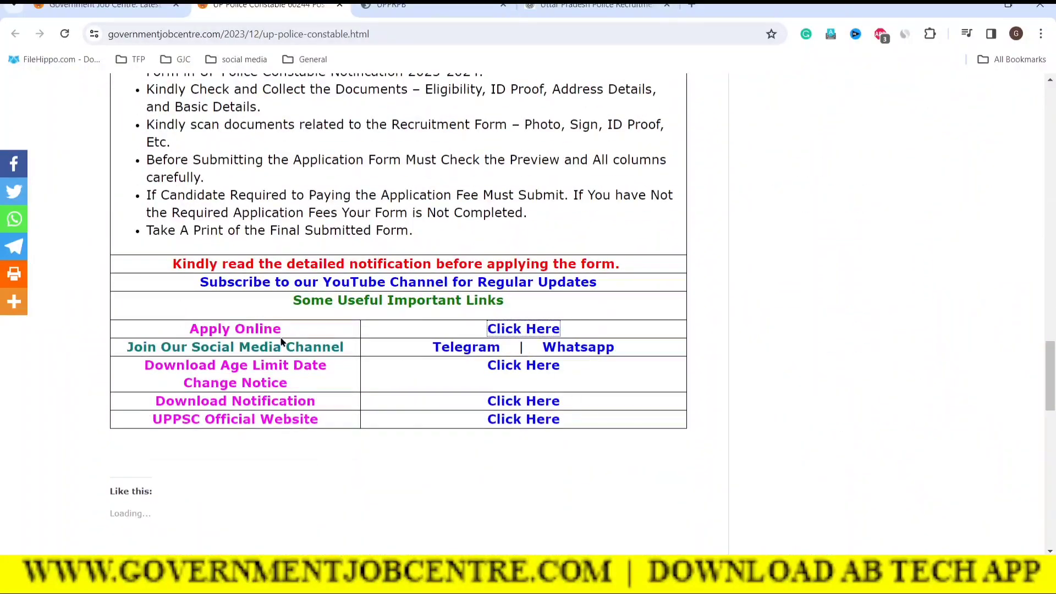
{"action": "left_click", "coordinate": [526, 328]}
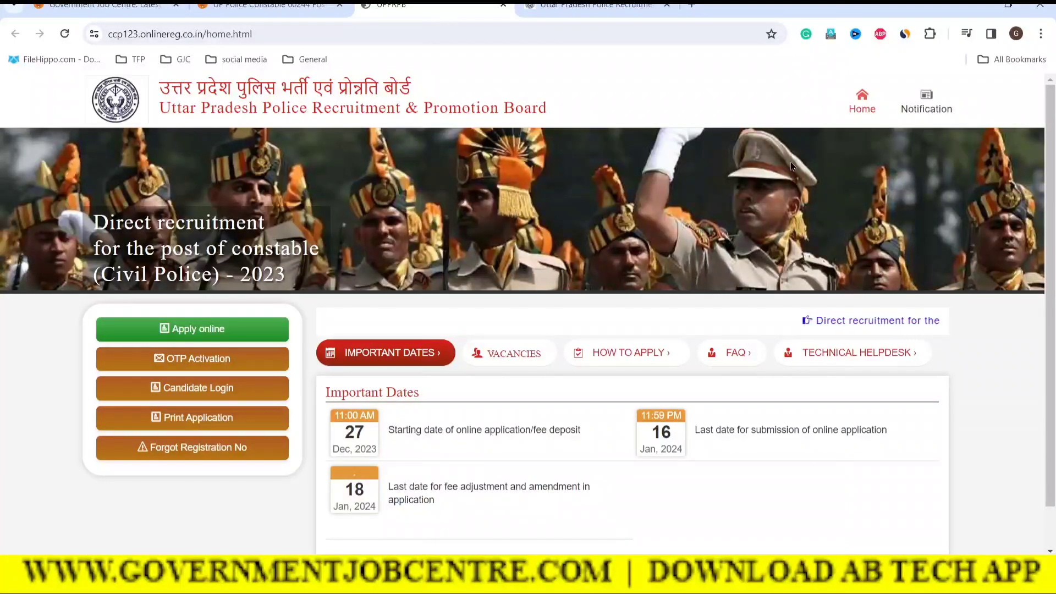
Open the online application form and review its Personal Details section
{"action": "left_click", "coordinate": [212, 338]}
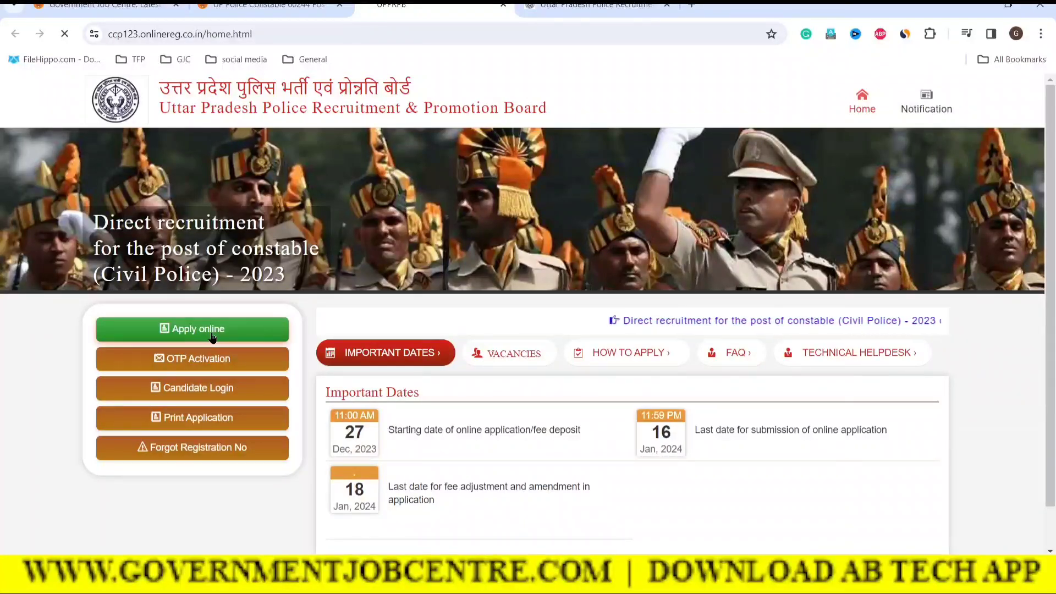
{"action": "scroll", "coordinate": [426, 351], "scroll_direction": "down", "scroll_amount": 2}
{"action": "scroll", "coordinate": [698, 417], "scroll_direction": "down", "scroll_amount": 10}
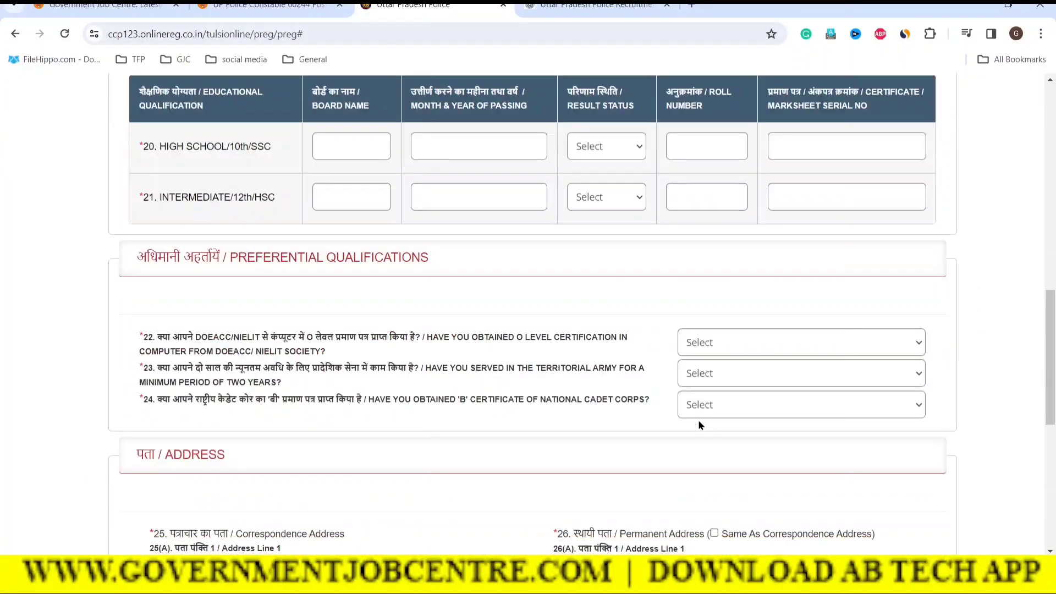
{"action": "scroll", "coordinate": [698, 420], "scroll_direction": "down", "scroll_amount": 7}
{"action": "scroll", "coordinate": [698, 424], "scroll_direction": "up", "scroll_amount": 3}
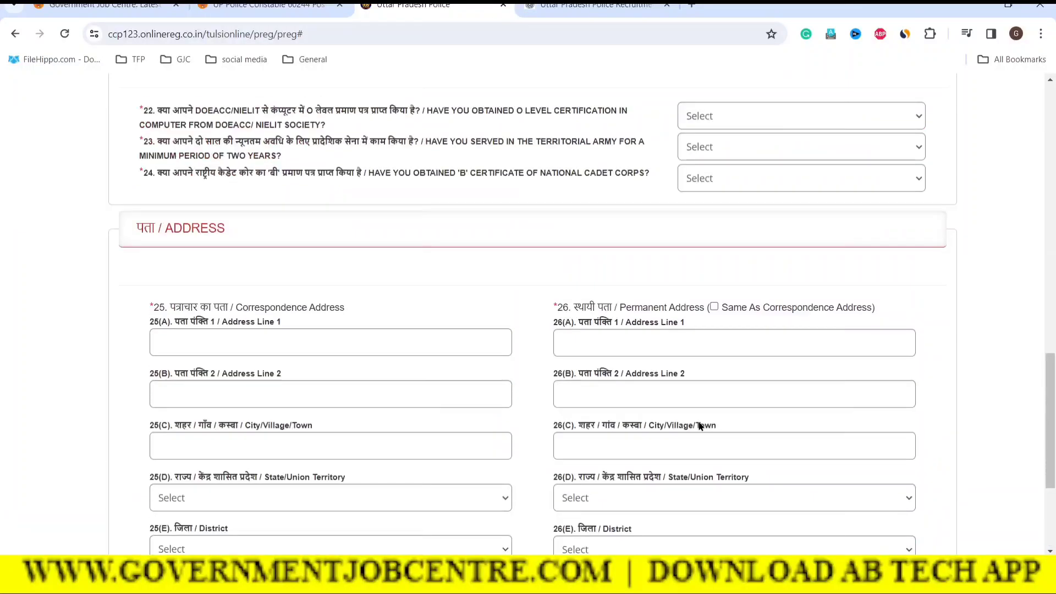
{"action": "scroll", "coordinate": [700, 426], "scroll_direction": "up", "scroll_amount": 12}
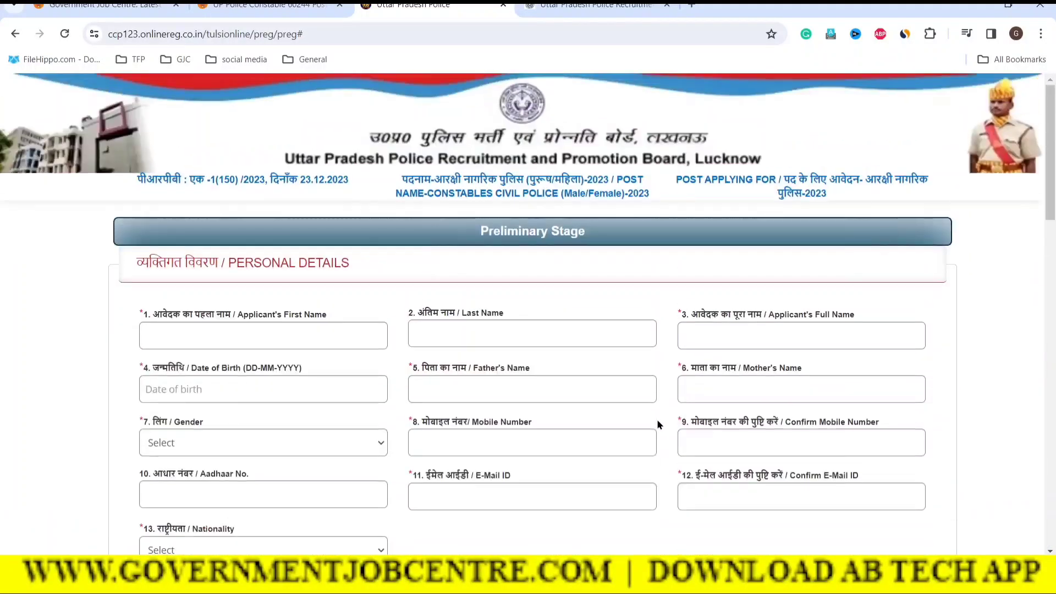
{"action": "left_click_drag", "start_coordinate": [220, 264], "coordinate": [352, 263]}
{"action": "left_click", "coordinate": [415, 267]}
Review the Other Information and Preferential Qualifications sections, then return to the top
{"action": "scroll", "coordinate": [608, 403], "scroll_direction": "down", "scroll_amount": 6}
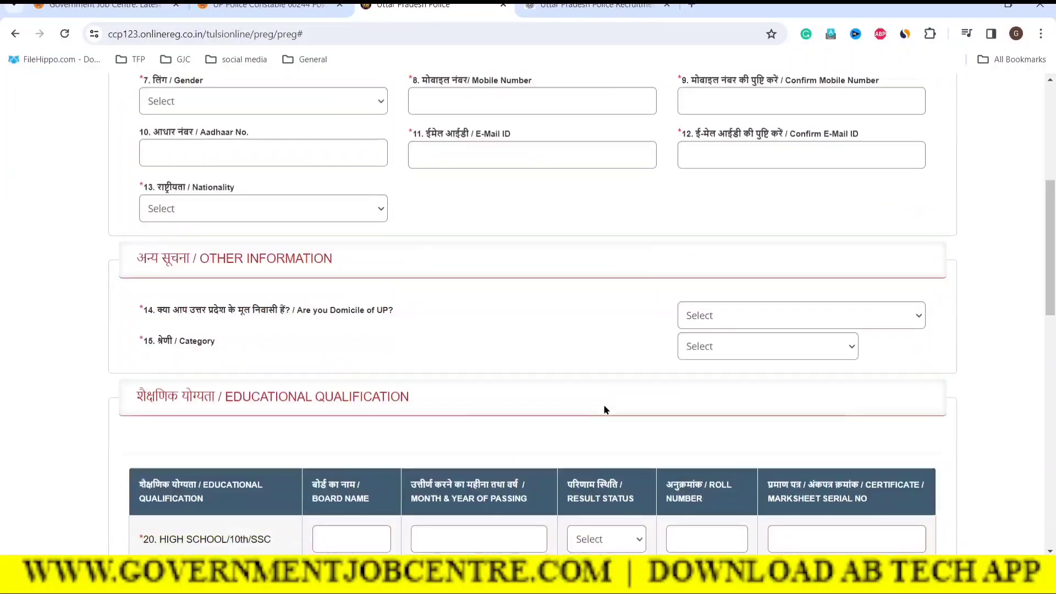
{"action": "left_click_drag", "start_coordinate": [208, 258], "coordinate": [388, 256]}
{"action": "left_click", "coordinate": [388, 256]}
{"action": "scroll", "coordinate": [487, 366], "scroll_direction": "down", "scroll_amount": 3}
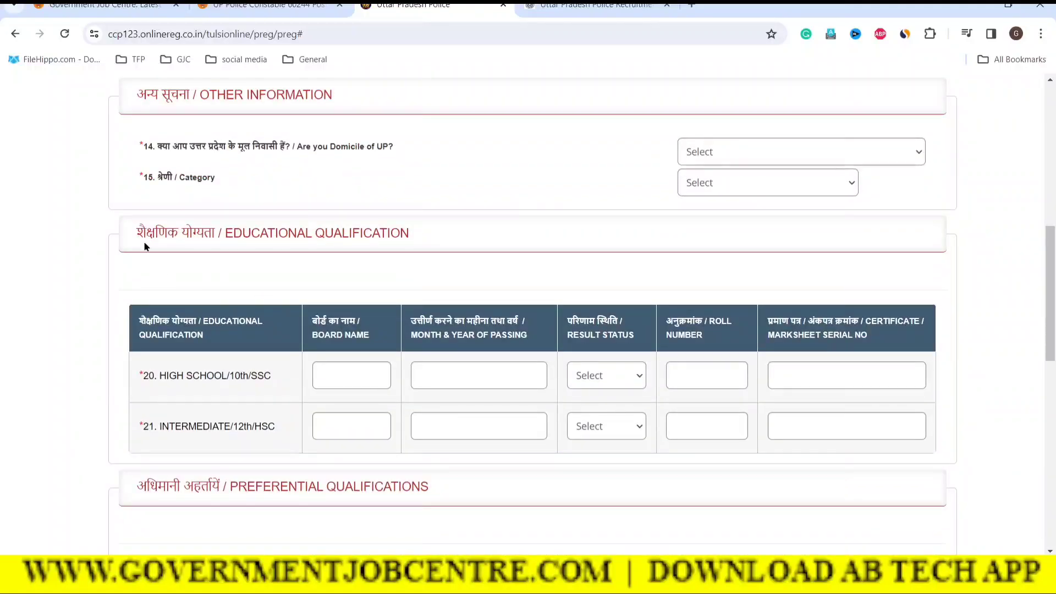
{"action": "left_click_drag", "start_coordinate": [143, 234], "coordinate": [266, 233]}
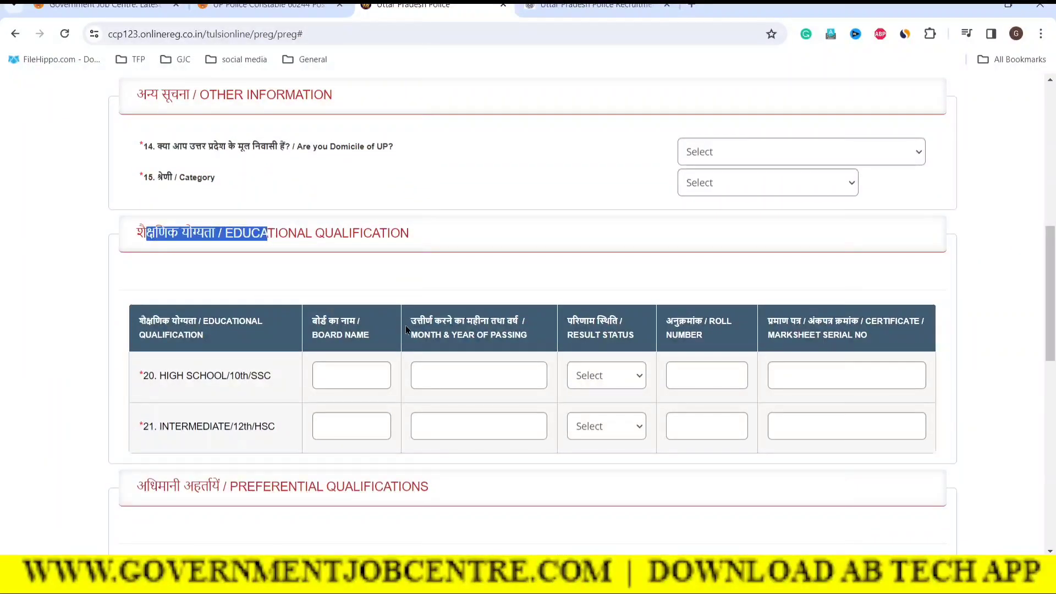
{"action": "scroll", "coordinate": [318, 330], "scroll_direction": "down", "scroll_amount": 3}
{"action": "left_click_drag", "start_coordinate": [230, 303], "coordinate": [414, 303]}
{"action": "scroll", "coordinate": [277, 345], "scroll_direction": "down", "scroll_amount": 3}
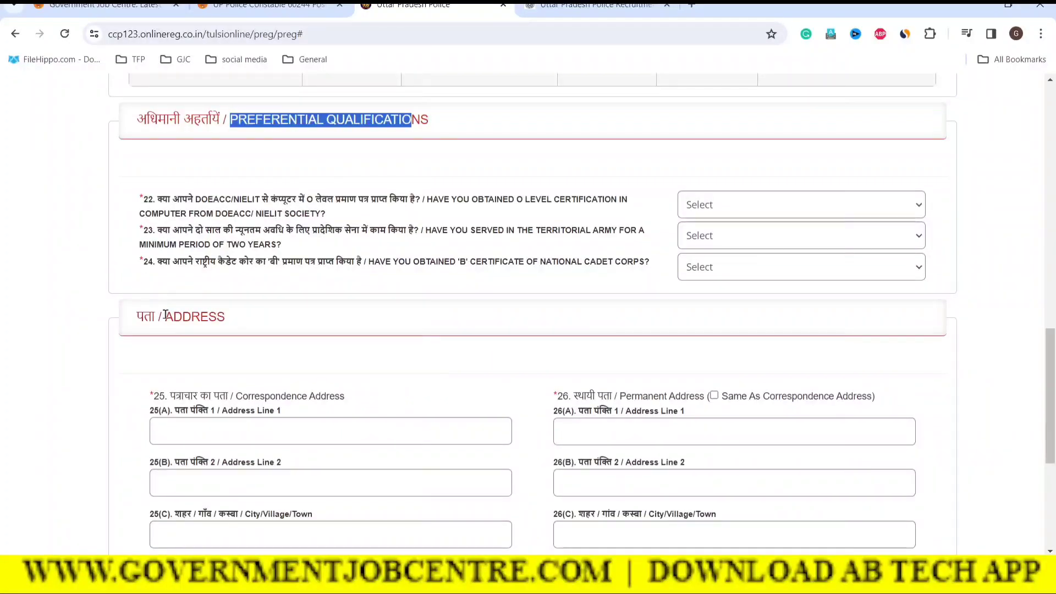
{"action": "left_click_drag", "start_coordinate": [165, 315], "coordinate": [227, 316]}
{"action": "scroll", "coordinate": [400, 407], "scroll_direction": "down", "scroll_amount": 5}
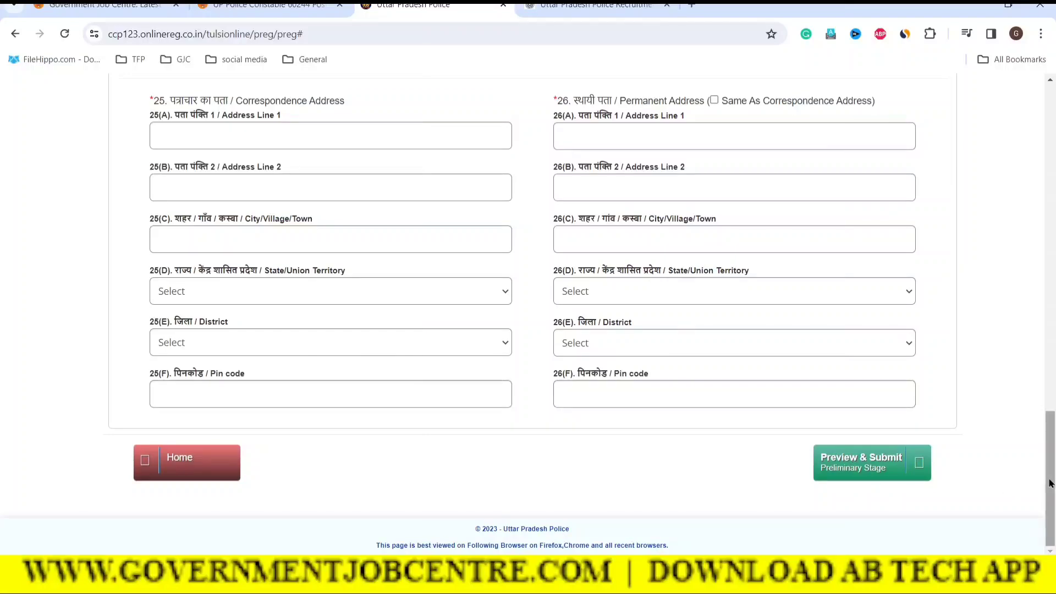
{"action": "left_click_drag", "start_coordinate": [1051, 485], "coordinate": [1032, 154]}
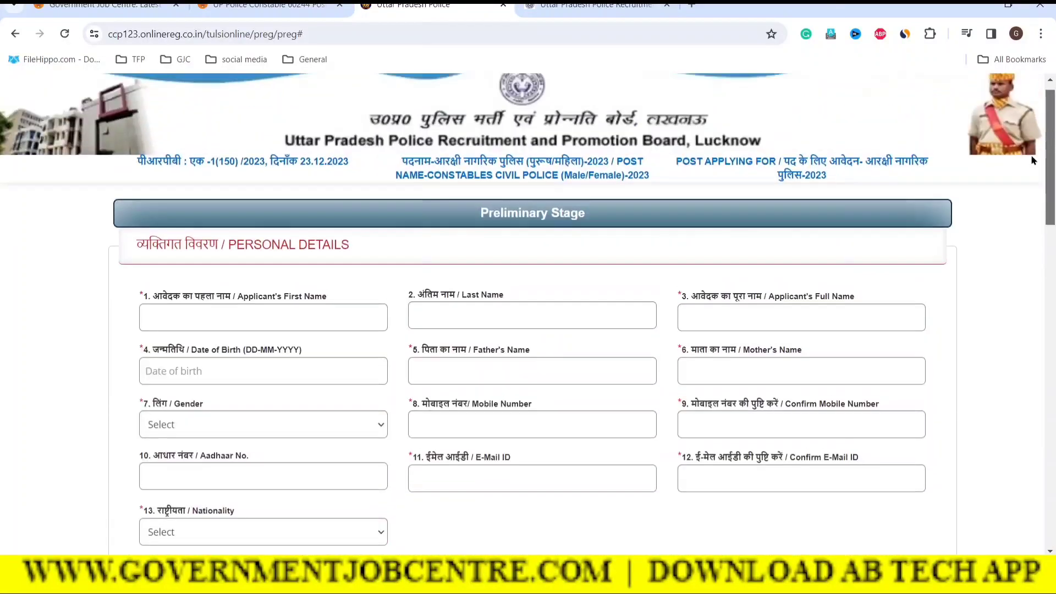
Enter the applicant's first and last name, removing the extra surname from the first-name field
{"action": "left_click", "coordinate": [196, 336]}
{"action": "left_click_drag", "start_coordinate": [166, 337], "coordinate": [220, 339]}
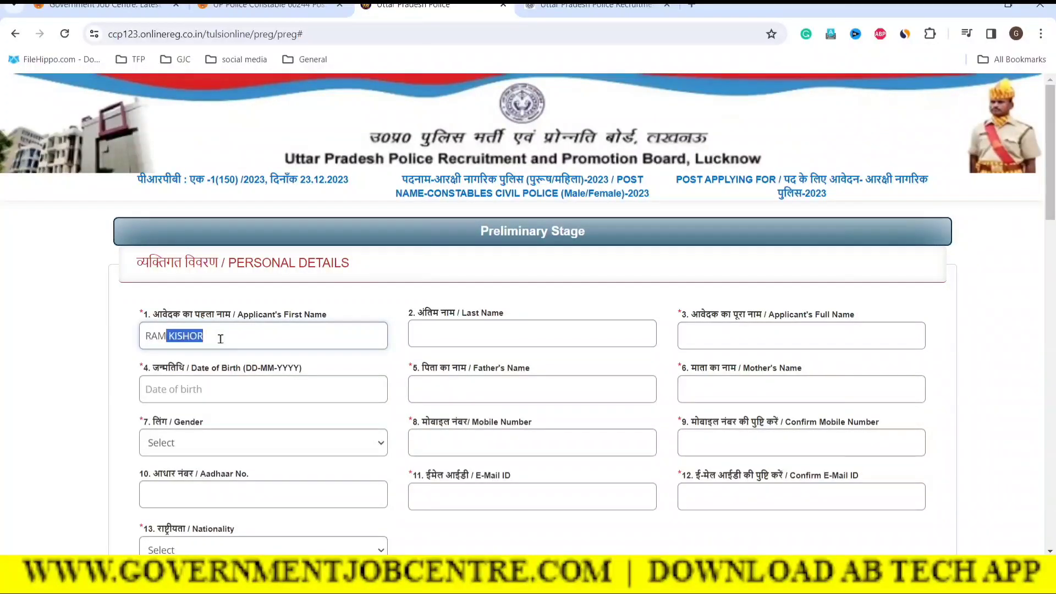
{"action": "key", "text": "BackSpace"}
{"action": "left_click", "coordinate": [442, 325]}
{"action": "type", "text": "KISHOR"}
{"action": "left_click", "coordinate": [584, 309]}
{"action": "left_click_drag", "start_coordinate": [192, 315], "coordinate": [233, 315]}
{"action": "left_click_drag", "start_coordinate": [450, 315], "coordinate": [493, 315]}
{"action": "left_click", "coordinate": [536, 301]}
Enter the applicant's full name in field 3
{"action": "left_click", "coordinate": [726, 335]}
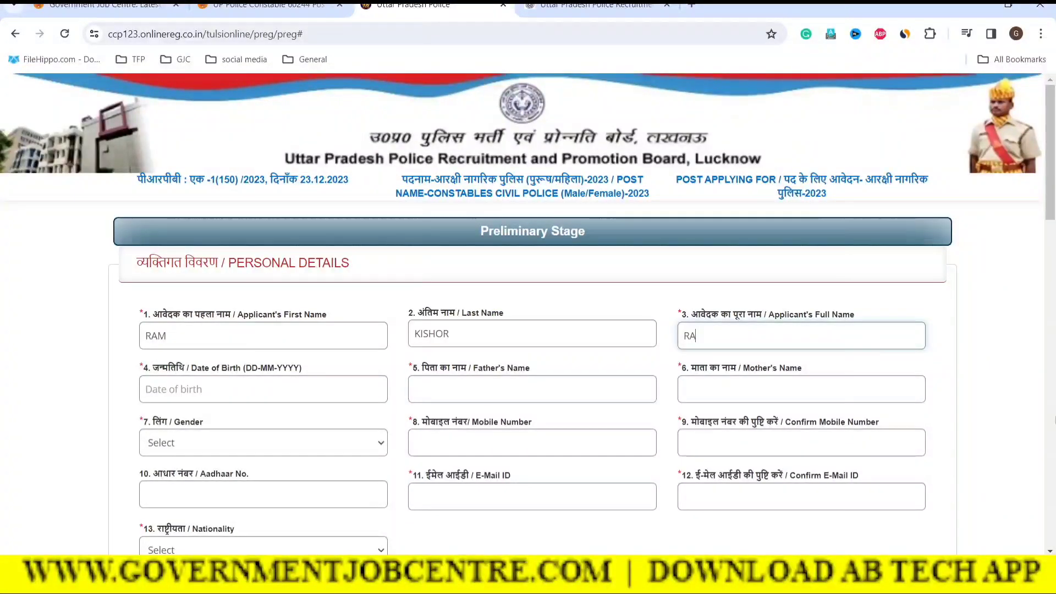
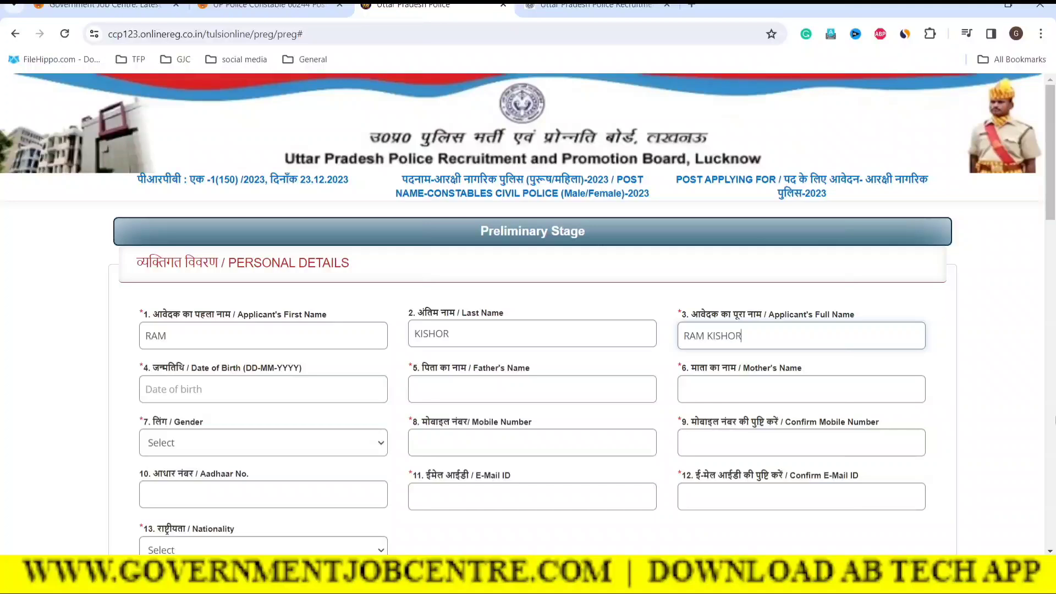
{"action": "left_click", "coordinate": [645, 299]}
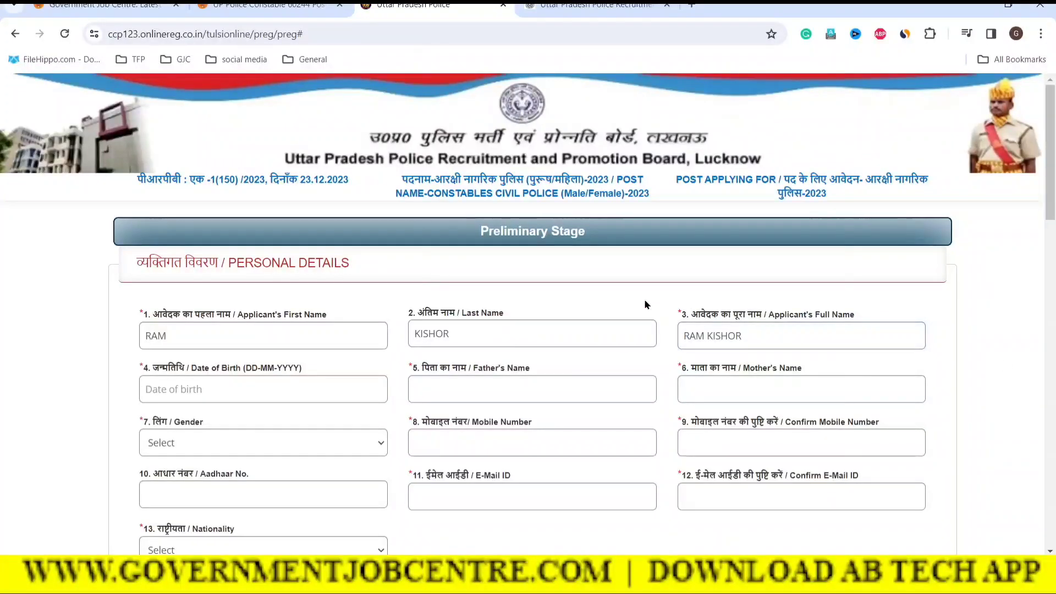
{"action": "scroll", "coordinate": [334, 343], "scroll_direction": "down", "scroll_amount": 2}
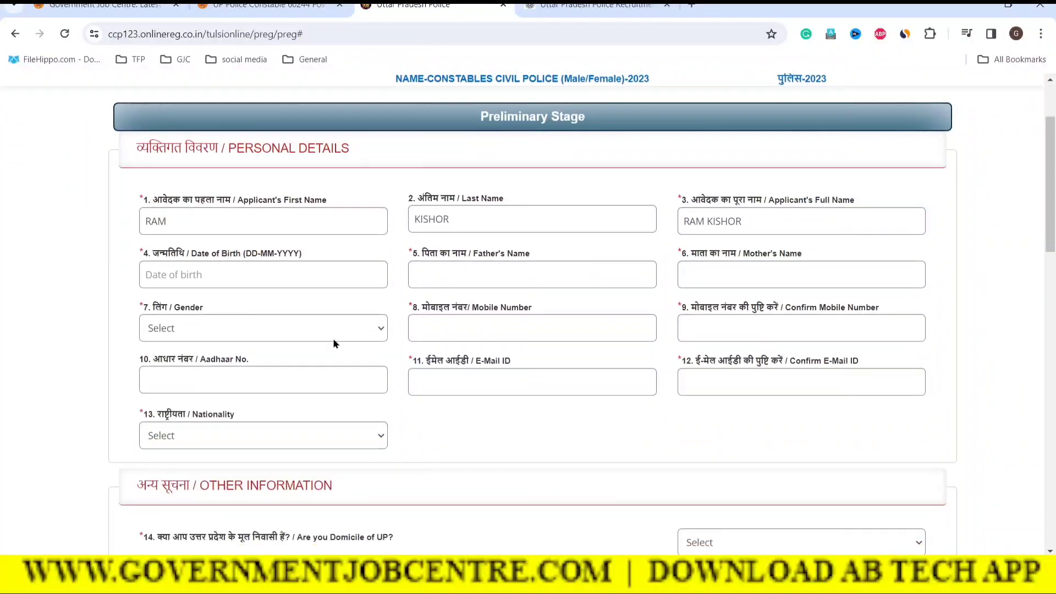
Pick the applicant's birth year, month and day in the Date of Birth calendar
{"action": "left_click", "coordinate": [153, 278]}
{"action": "left_click", "coordinate": [232, 302]}
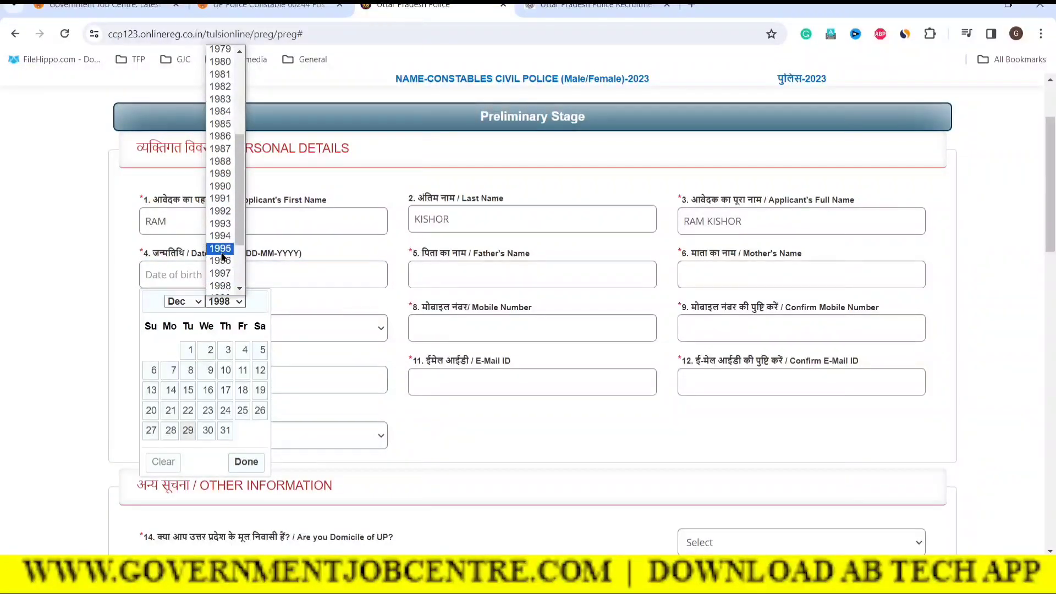
{"action": "scroll", "coordinate": [223, 248], "scroll_direction": "down", "scroll_amount": 3}
{"action": "left_click", "coordinate": [220, 231]}
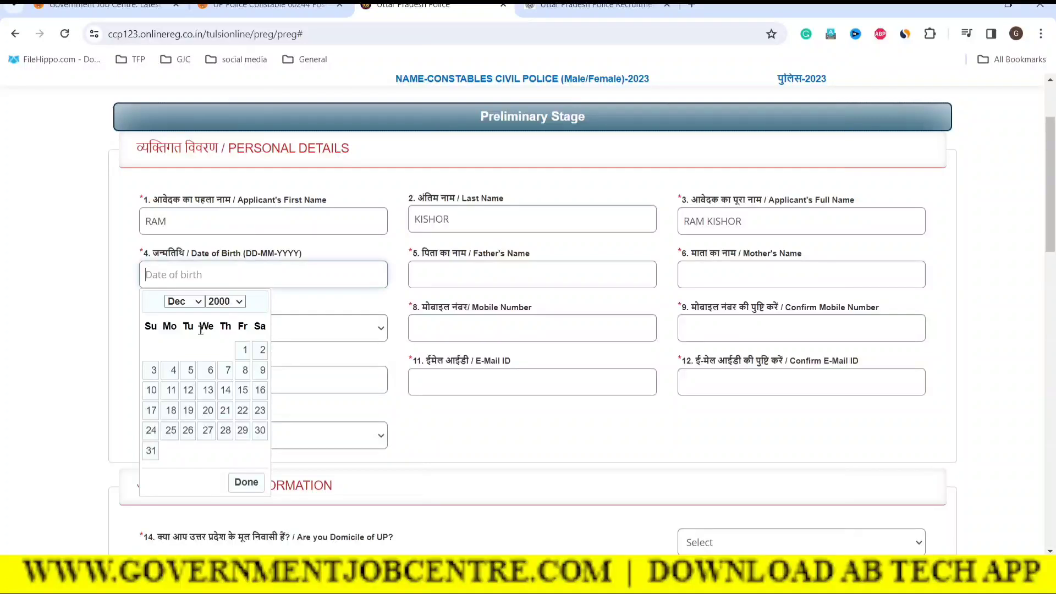
{"action": "left_click", "coordinate": [184, 302]}
{"action": "left_click", "coordinate": [180, 355]}
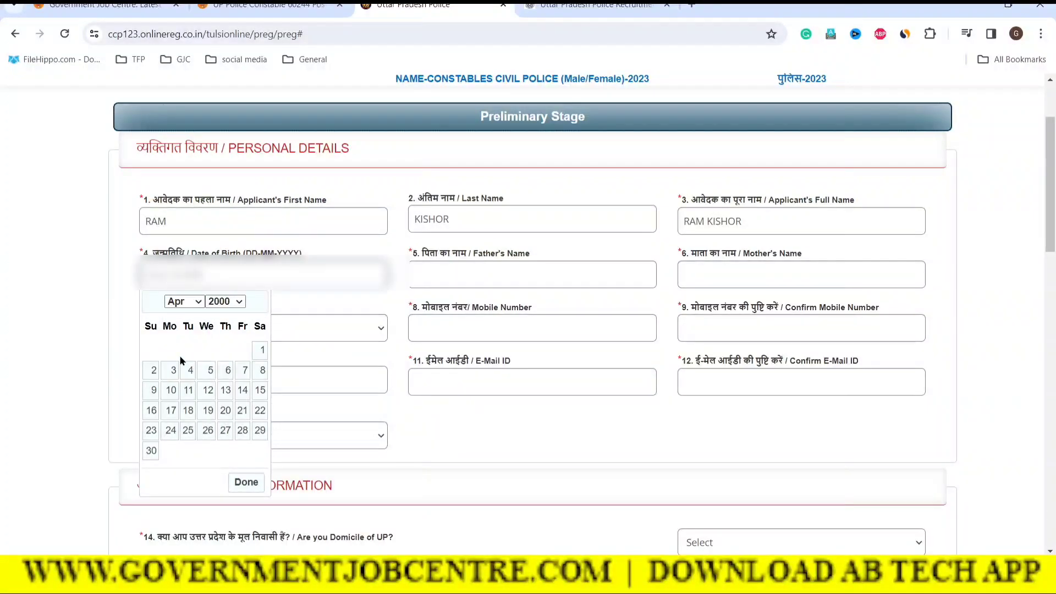
{"action": "left_click", "coordinate": [260, 352]}
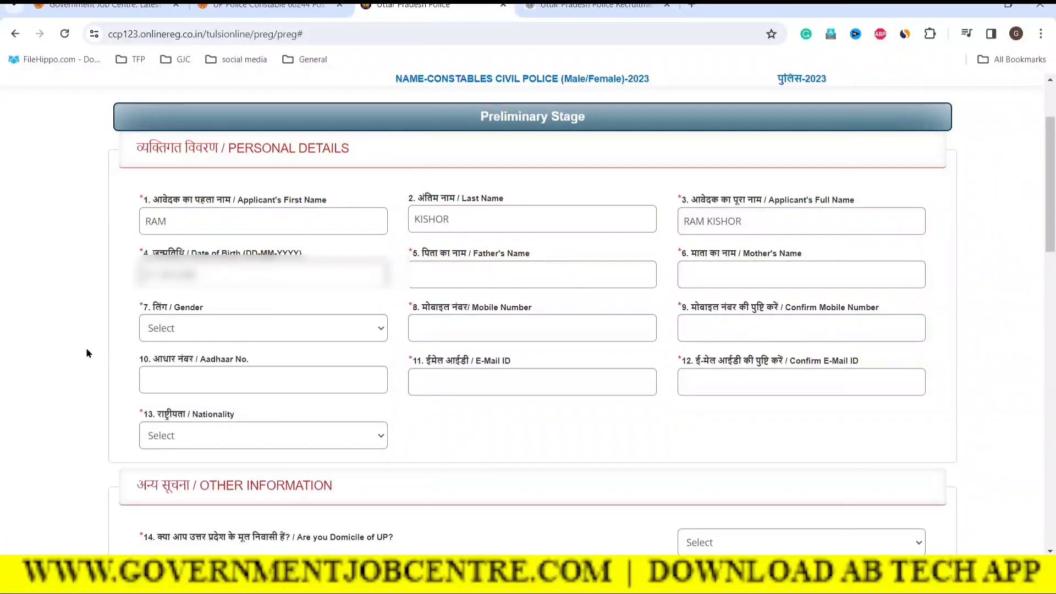
Set gender to FEMALE, passing through the parents' name and mobile number fields
{"action": "left_click", "coordinate": [436, 275]}
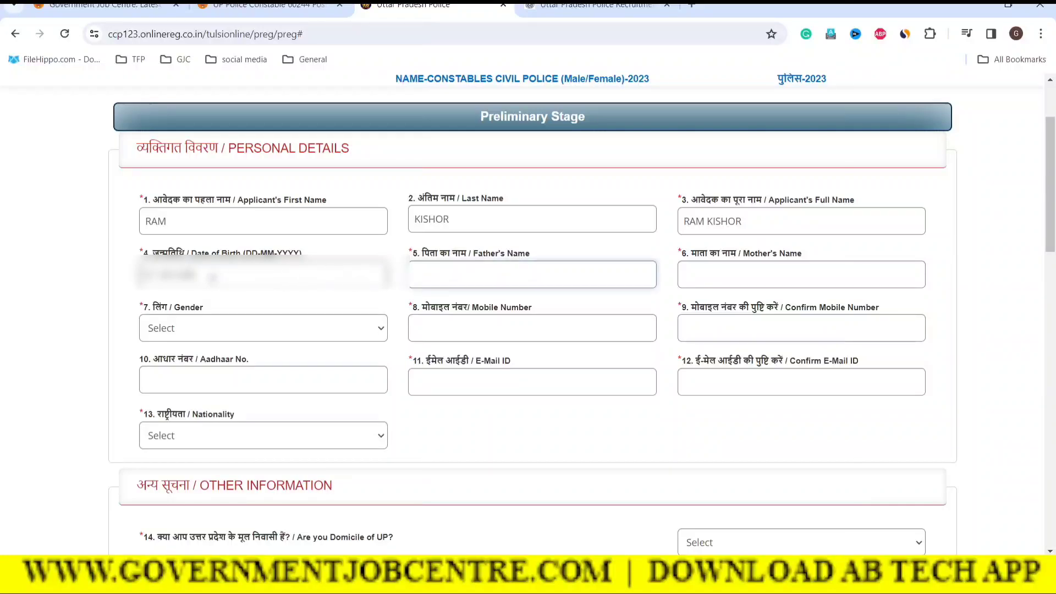
{"action": "left_click", "coordinate": [717, 280]}
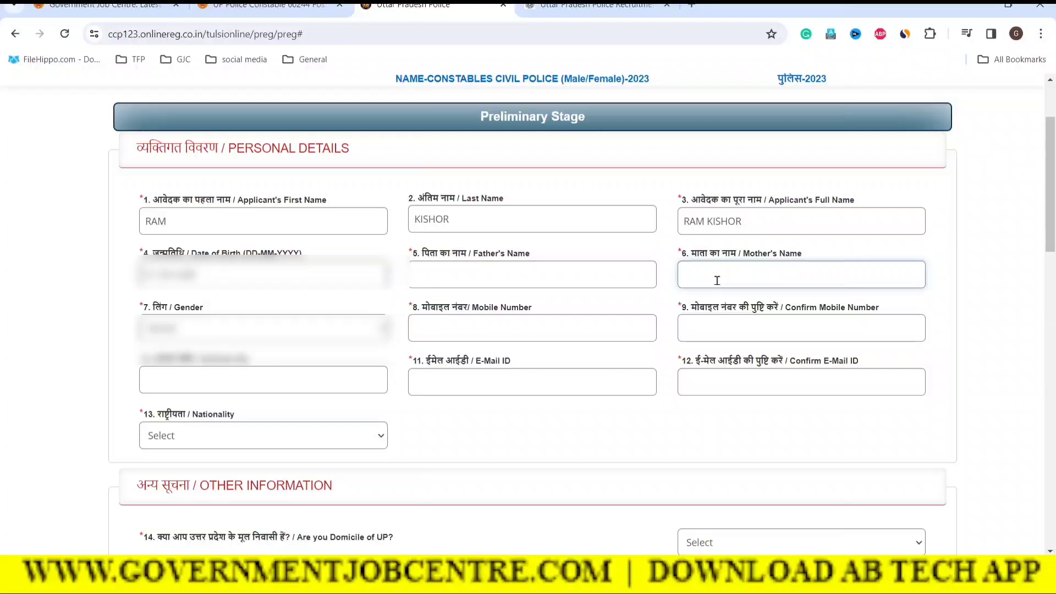
{"action": "left_click", "coordinate": [160, 330]}
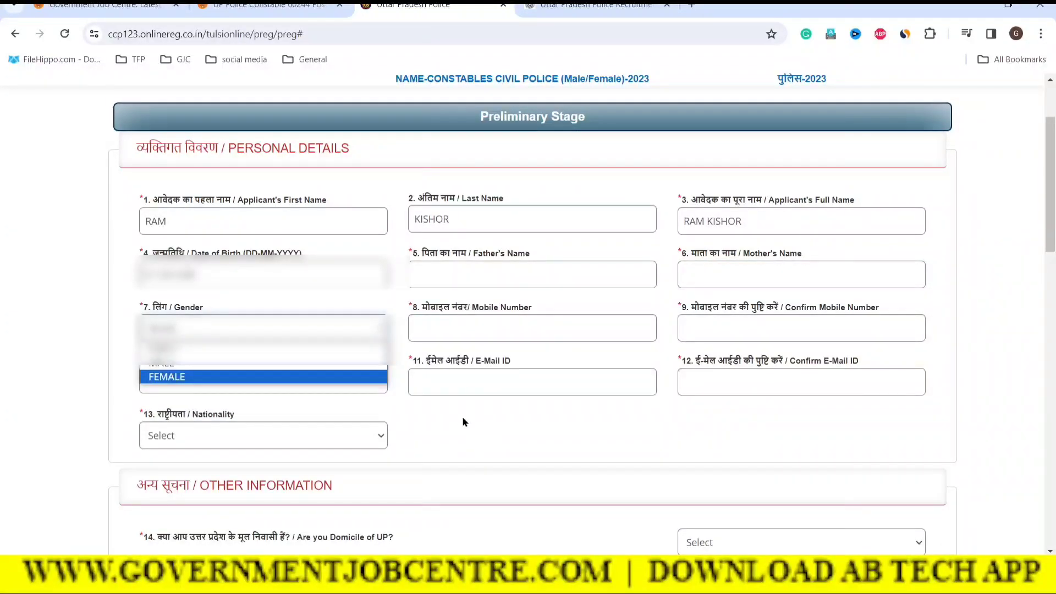
{"action": "key", "text": "Return"}
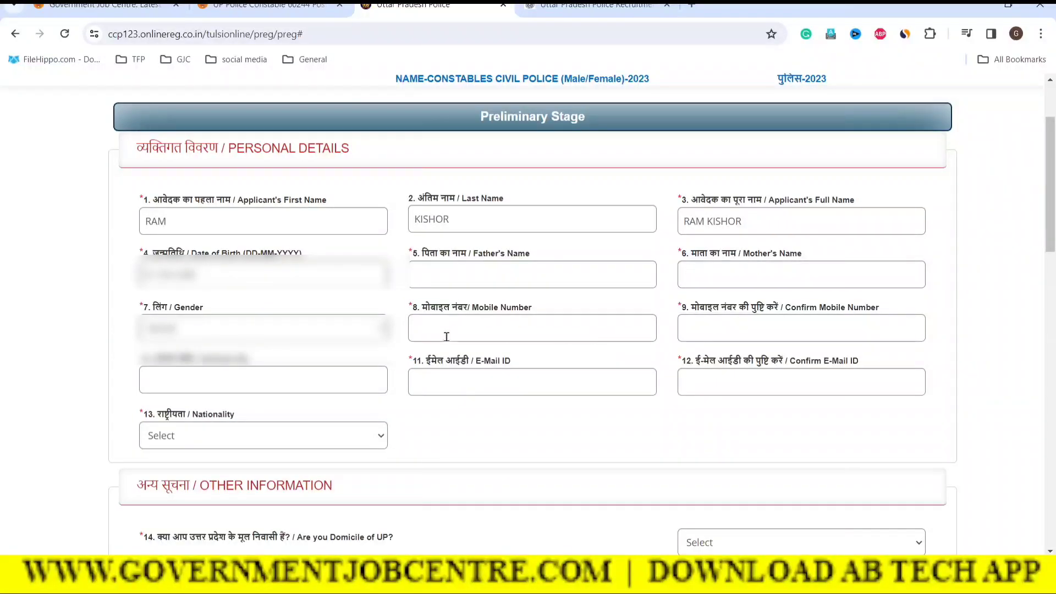
{"action": "left_click", "coordinate": [277, 332]}
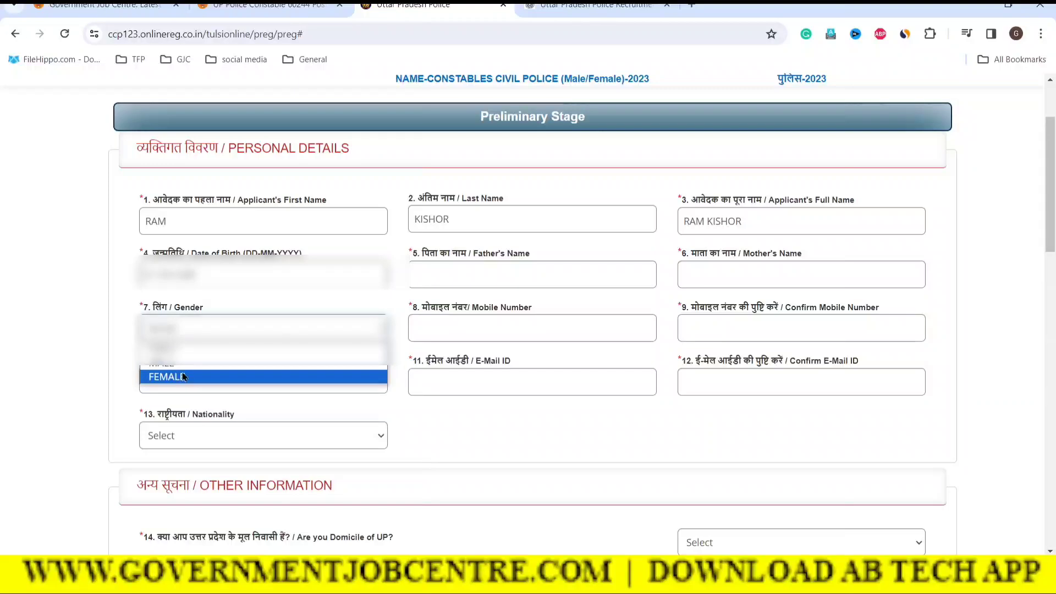
{"action": "left_click", "coordinate": [183, 376]}
{"action": "left_click", "coordinate": [476, 326]}
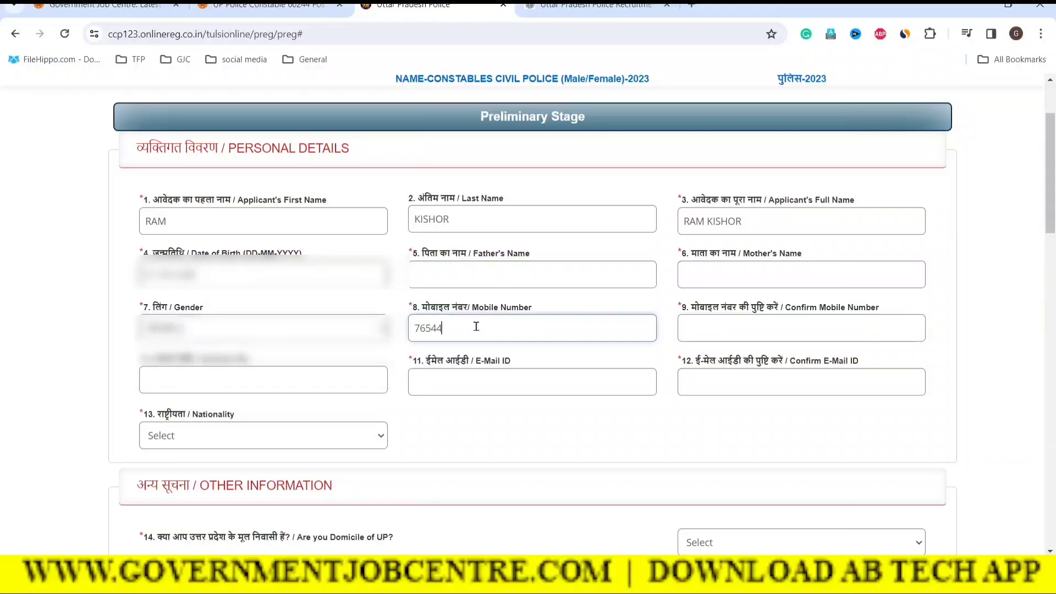
{"action": "left_click", "coordinate": [726, 325]}
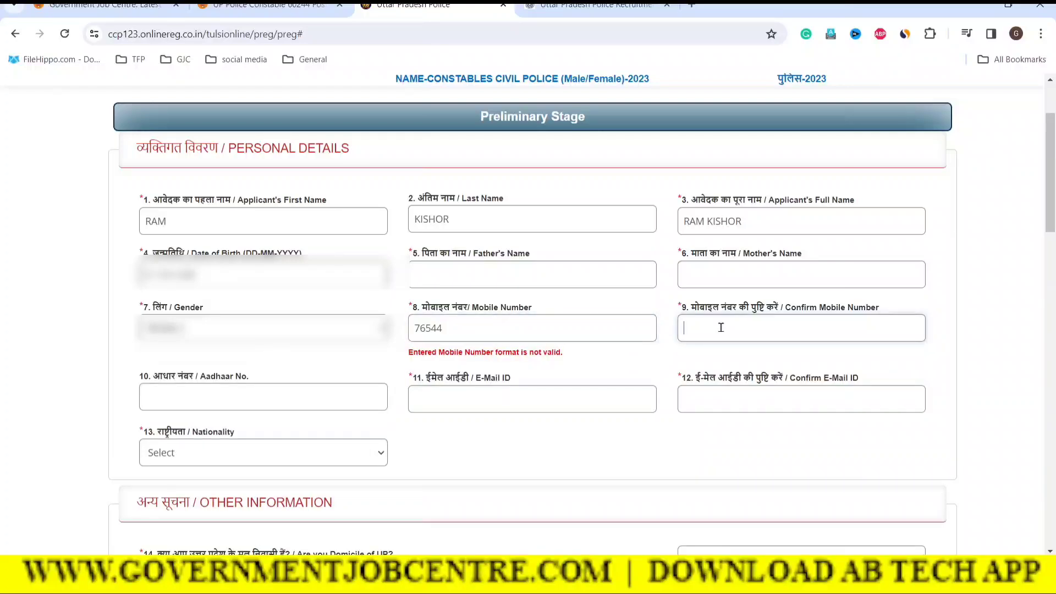
{"action": "left_click", "coordinate": [186, 404]}
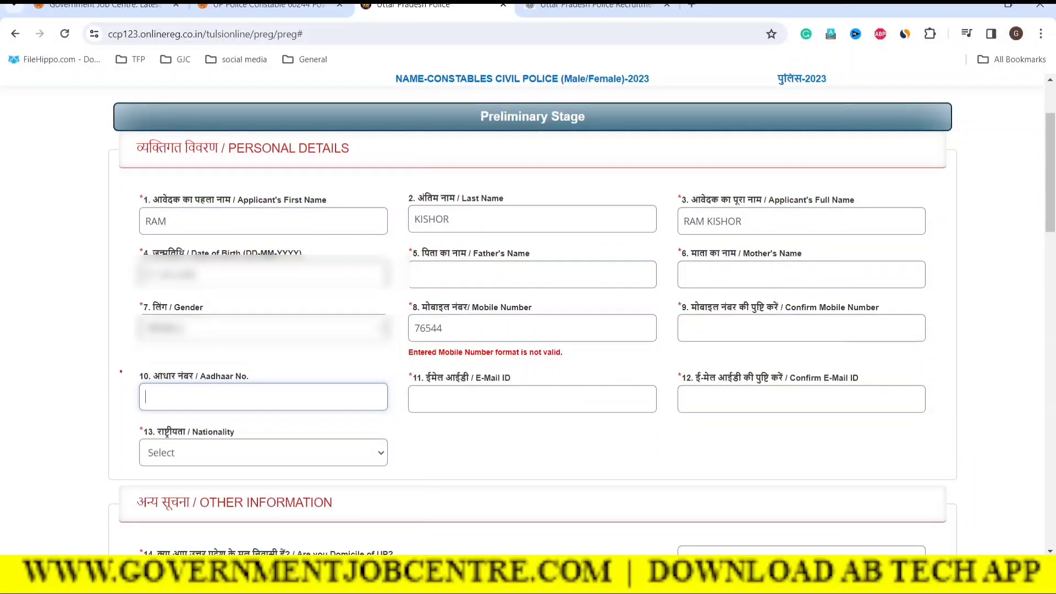
Mark the Aadhaar and e-mail entries, then set nationality to INDIAN
{"action": "mouse_move", "coordinate": [124, 379]}
{"action": "left_mouse_down"}
{"action": "mouse_move", "coordinate": [265, 423]}
{"action": "mouse_move", "coordinate": [292, 417]}
{"action": "left_mouse_up"}
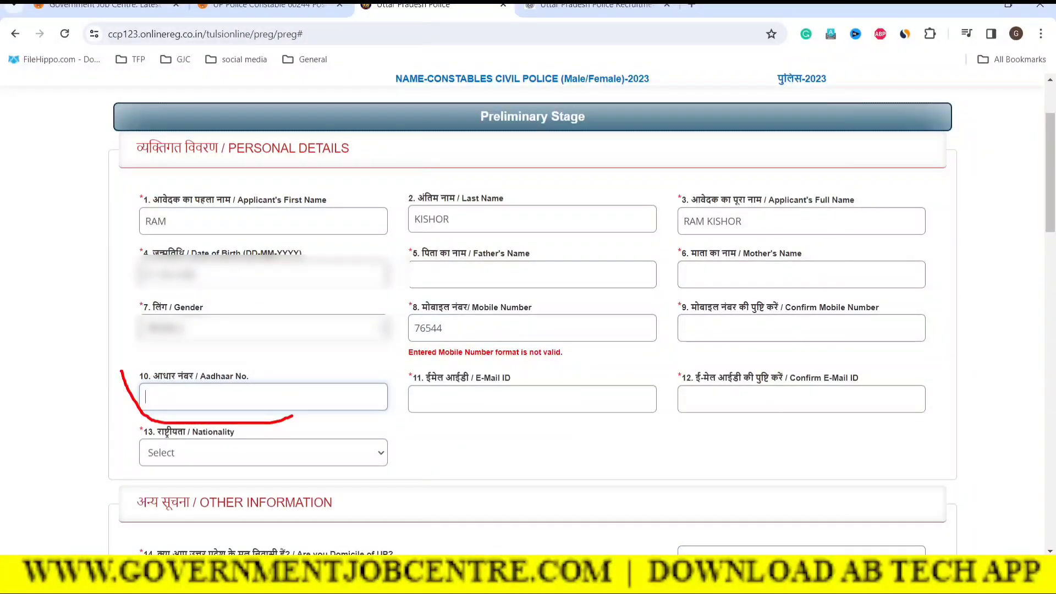
{"action": "mouse_move", "coordinate": [402, 367]}
{"action": "left_mouse_down"}
{"action": "mouse_move", "coordinate": [523, 419]}
{"action": "mouse_move", "coordinate": [564, 419]}
{"action": "left_mouse_up"}
{"action": "mouse_move", "coordinate": [667, 360]}
{"action": "left_mouse_down"}
{"action": "mouse_move", "coordinate": [694, 409]}
{"action": "mouse_move", "coordinate": [892, 424]}
{"action": "left_mouse_up"}
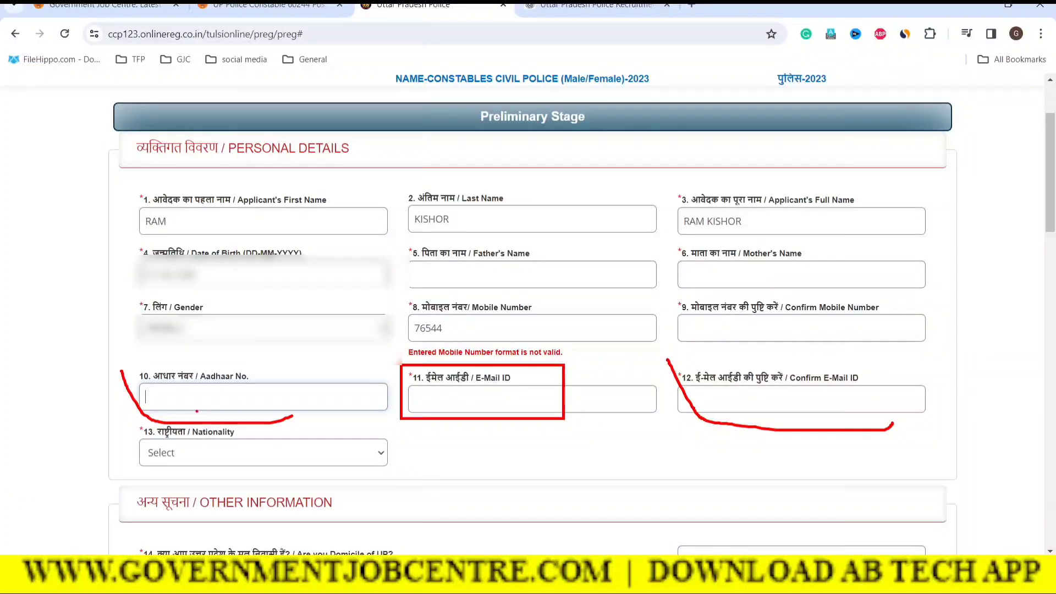
{"action": "key", "text": "Escape"}
{"action": "left_click", "coordinate": [208, 447]}
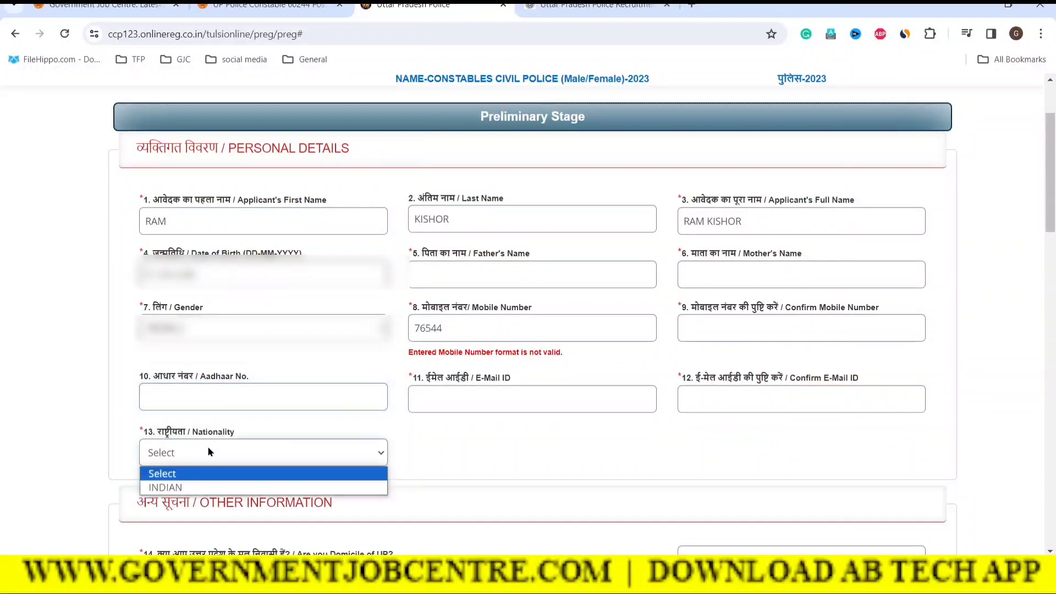
{"action": "left_click", "coordinate": [191, 486]}
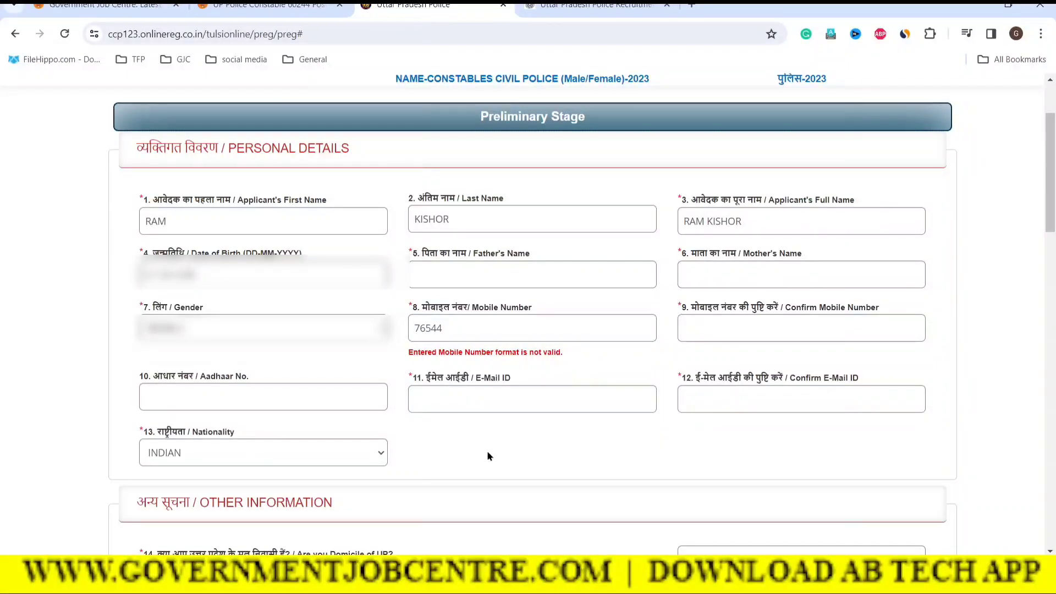
Answer Yes to Q14 'Are you Domicile of UP?'
{"action": "scroll", "coordinate": [487, 456], "scroll_direction": "down", "scroll_amount": 5}
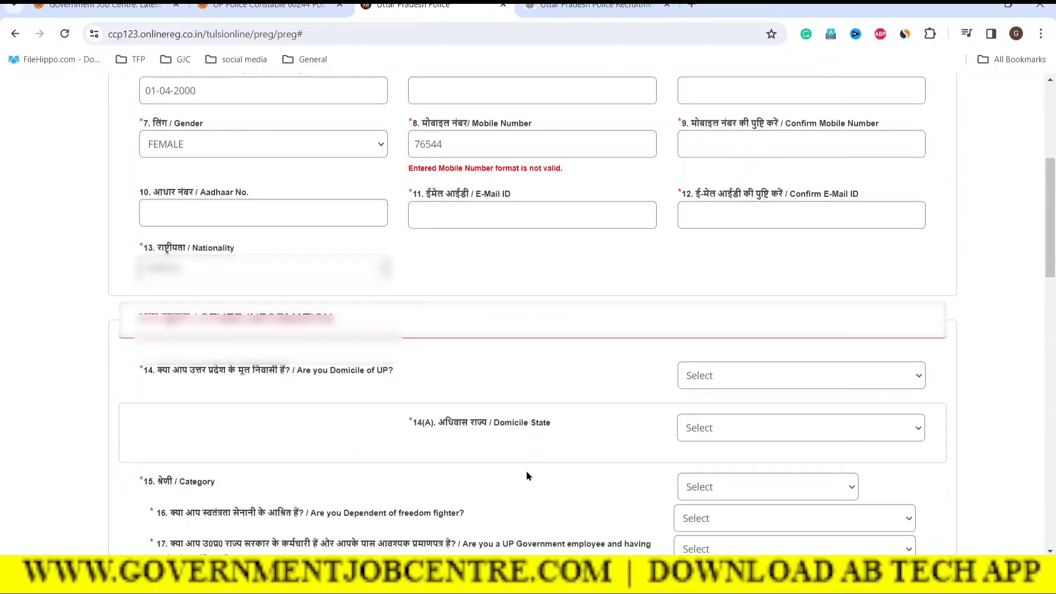
{"action": "scroll", "coordinate": [547, 470], "scroll_direction": "down", "scroll_amount": 2}
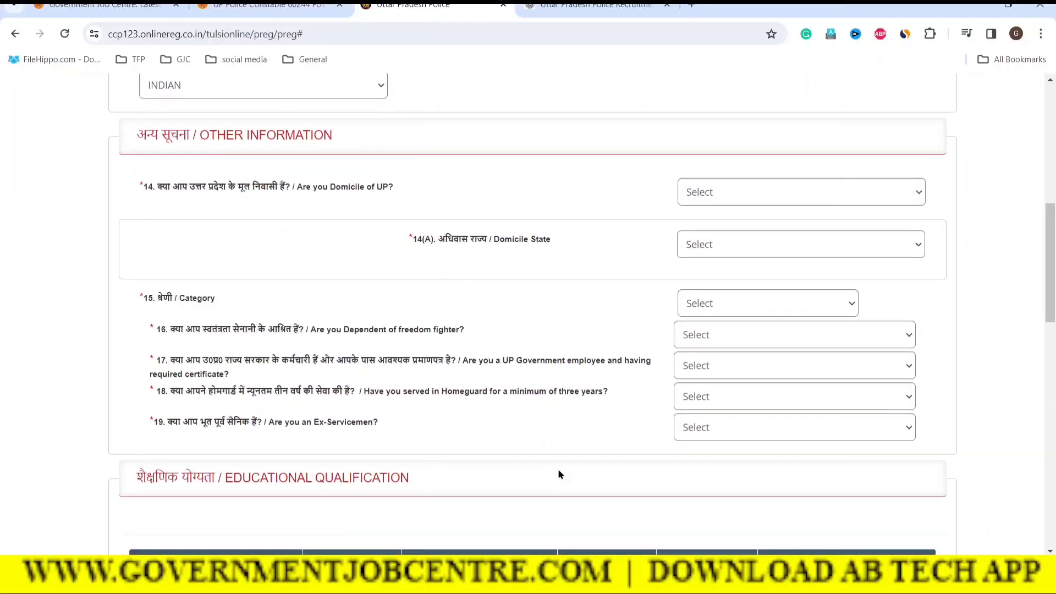
{"action": "left_click_drag", "start_coordinate": [171, 190], "coordinate": [306, 187]}
{"action": "left_click", "coordinate": [444, 196]}
{"action": "left_click", "coordinate": [768, 191]}
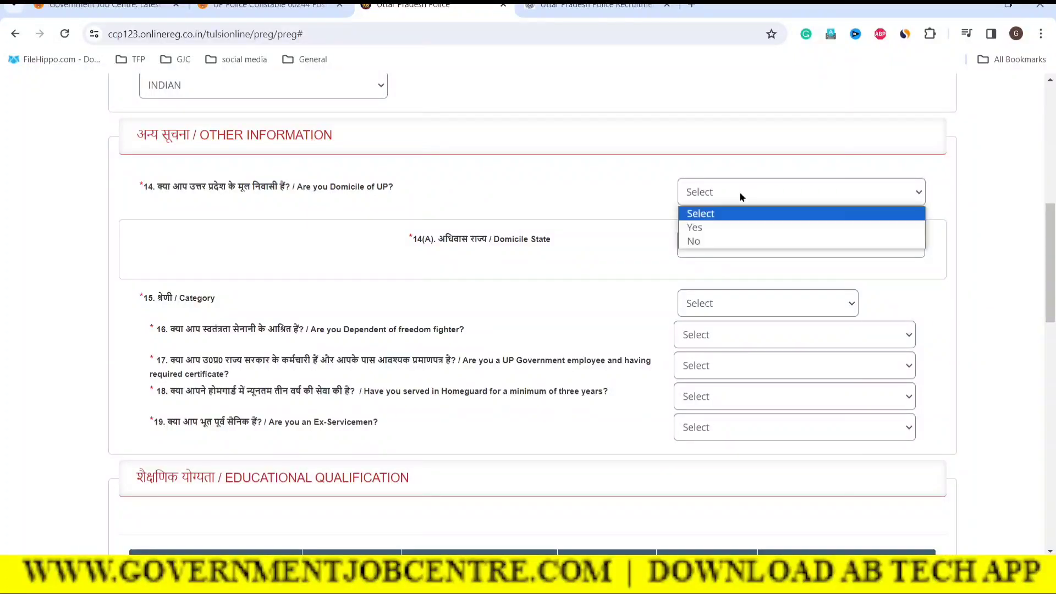
{"action": "left_click", "coordinate": [717, 225]}
{"action": "left_click", "coordinate": [998, 259]}
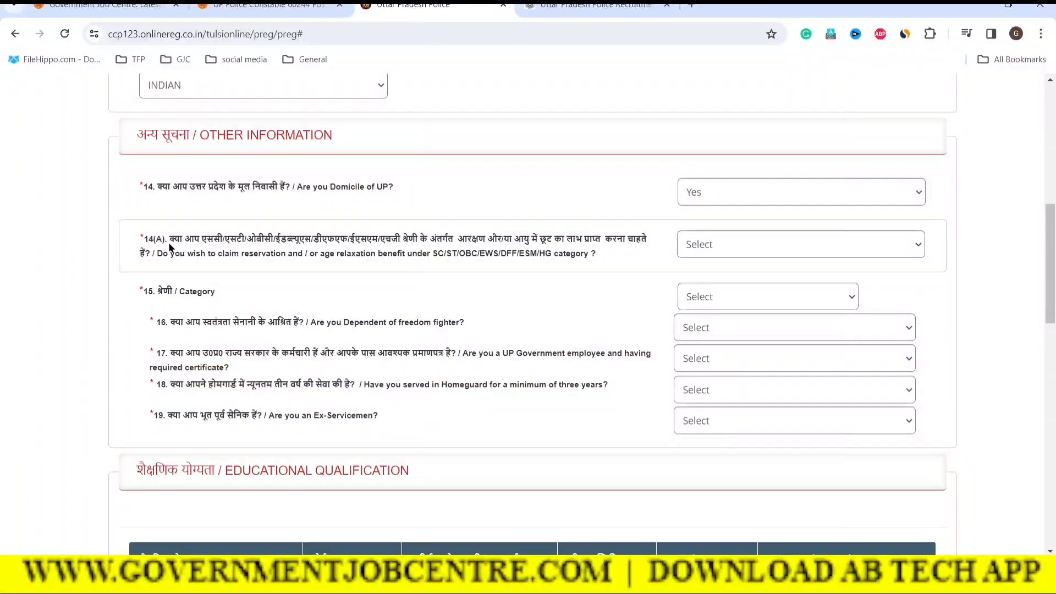
Review the SC/ST reservation benefit question and bring up its answer list
{"action": "left_click_drag", "start_coordinate": [170, 243], "coordinate": [594, 256]}
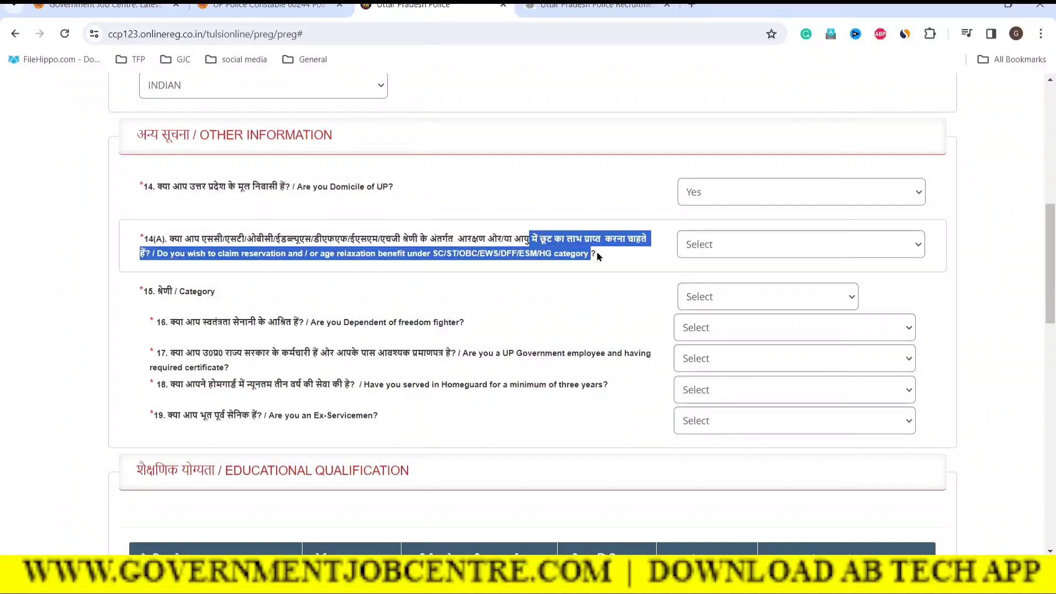
{"action": "left_click", "coordinate": [603, 255]}
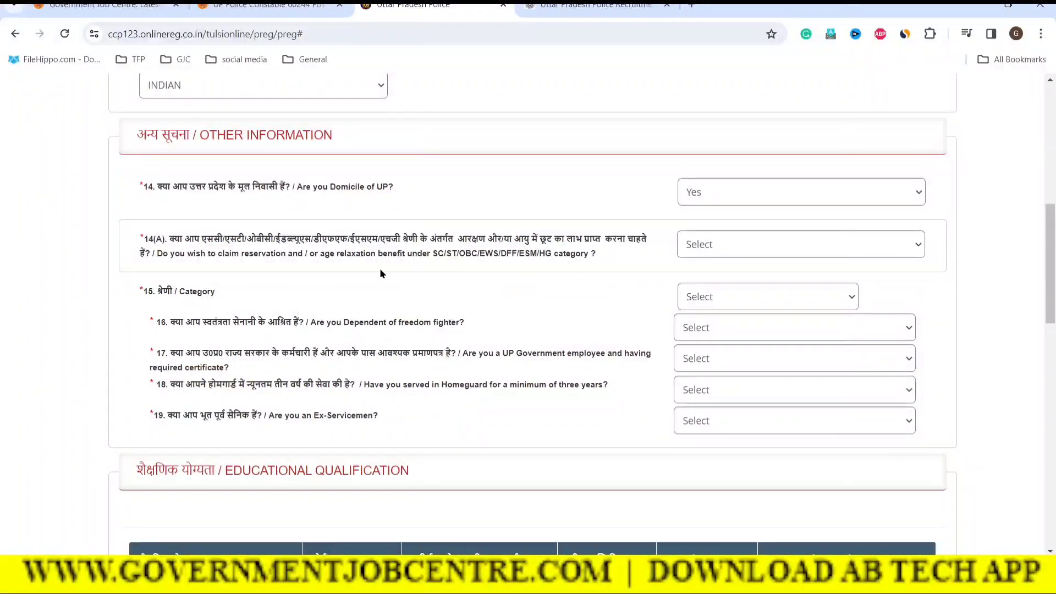
{"action": "left_click_drag", "start_coordinate": [431, 256], "coordinate": [508, 258]}
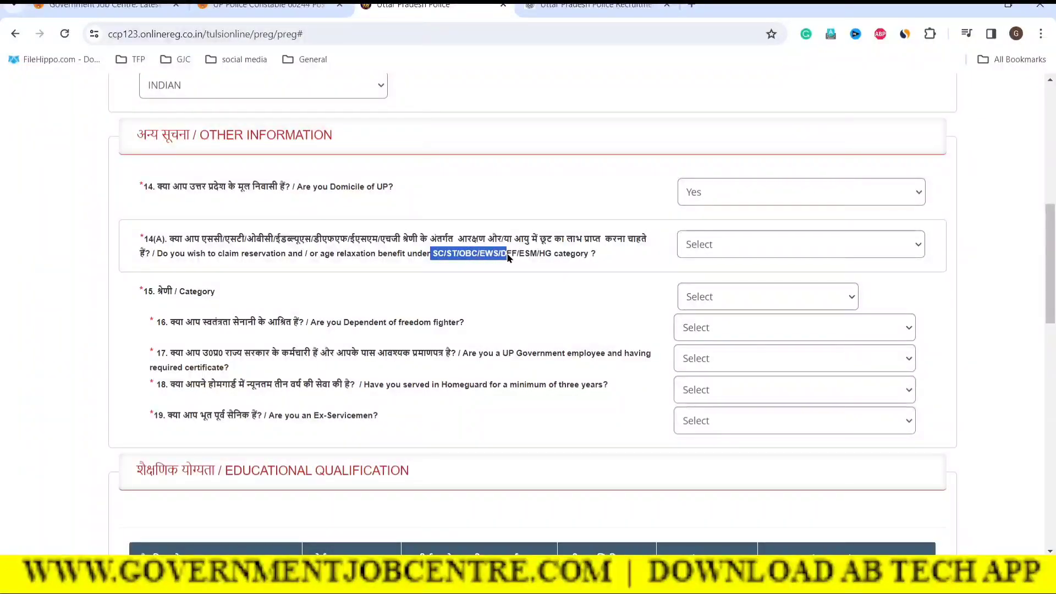
{"action": "left_click", "coordinate": [631, 258]}
{"action": "left_click", "coordinate": [722, 242]}
Answer Yes to the reservation benefit and choose SUB DIVISIONAL MAGISTRATE as issuing authority
{"action": "left_click", "coordinate": [696, 281]}
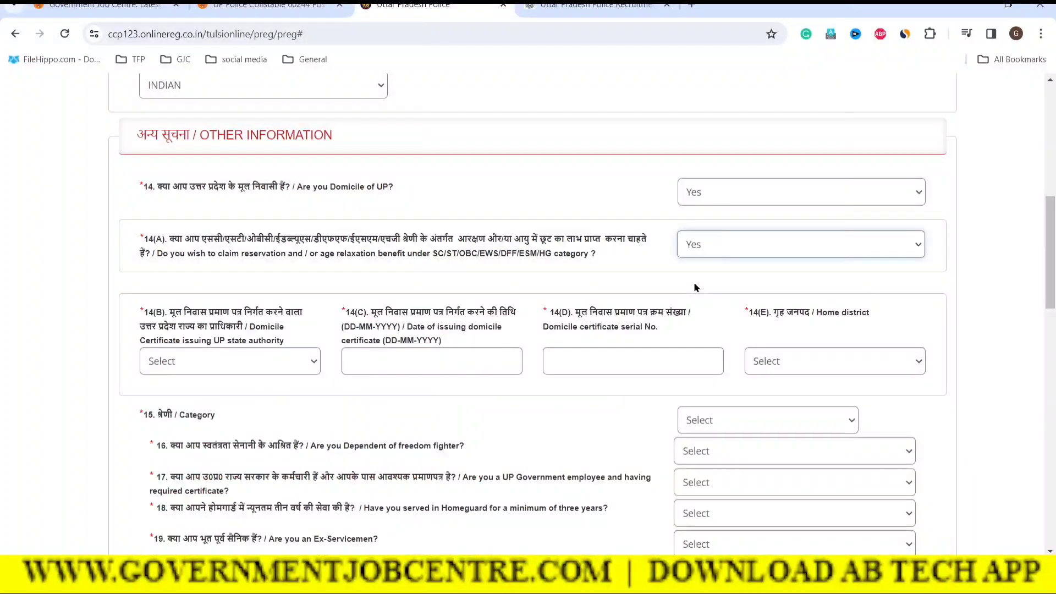
{"action": "left_click", "coordinate": [587, 292]}
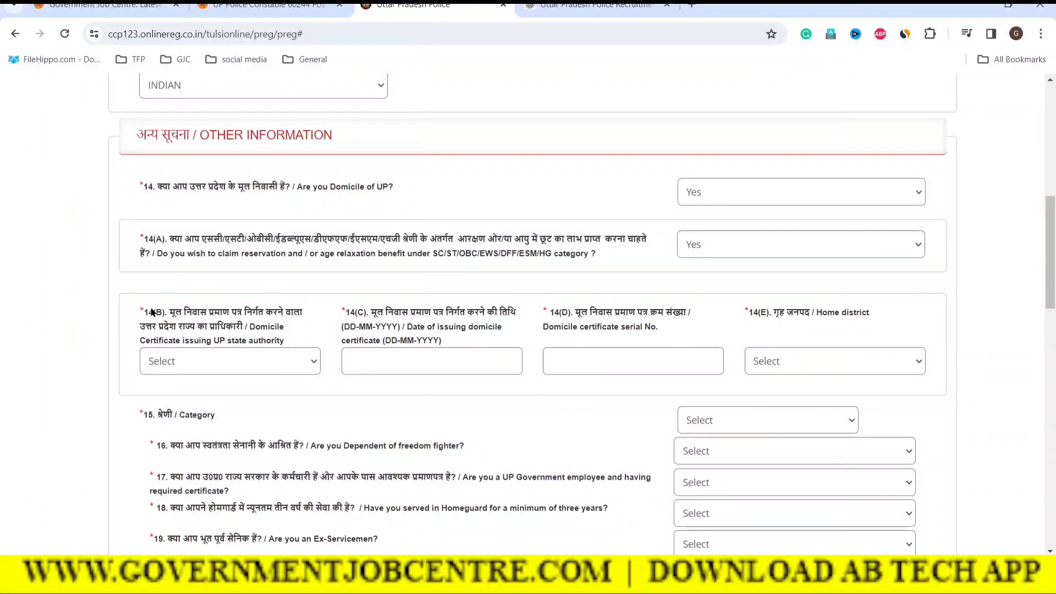
{"action": "left_click", "coordinate": [217, 363]}
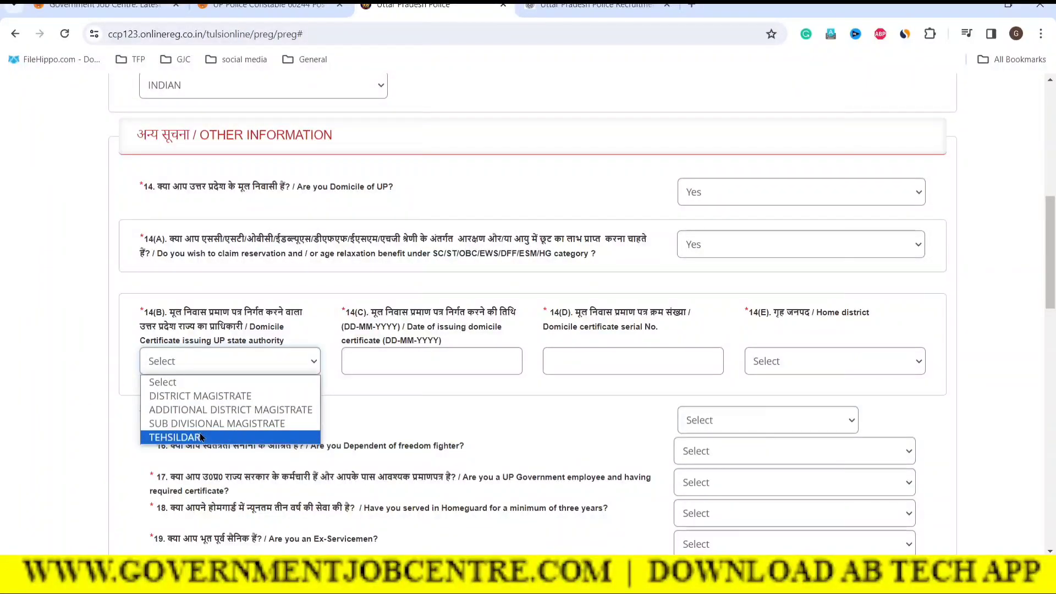
{"action": "left_click", "coordinate": [167, 425]}
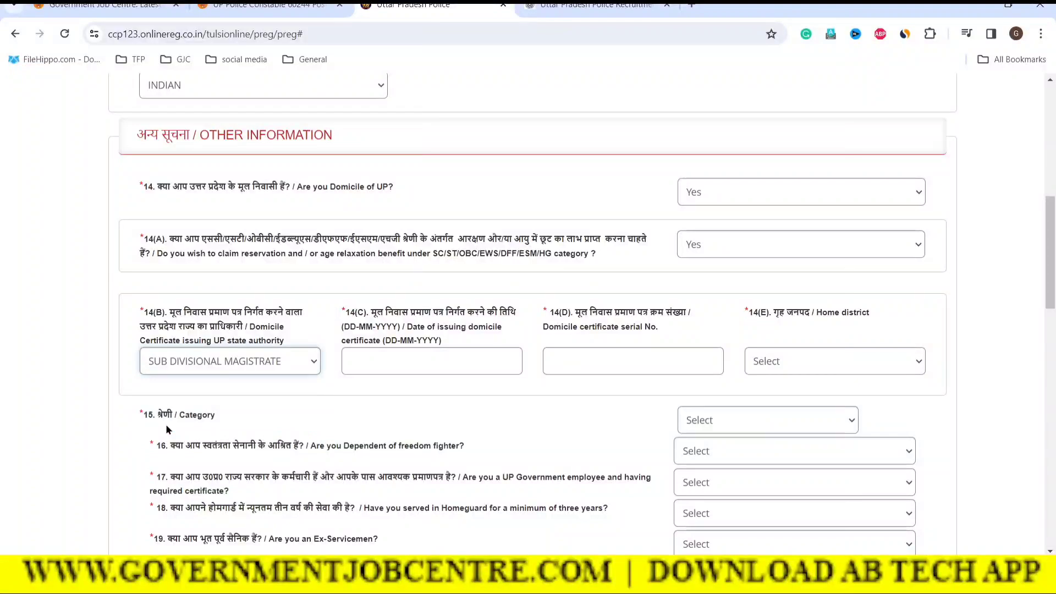
{"action": "left_click_drag", "start_coordinate": [377, 312], "coordinate": [510, 314]}
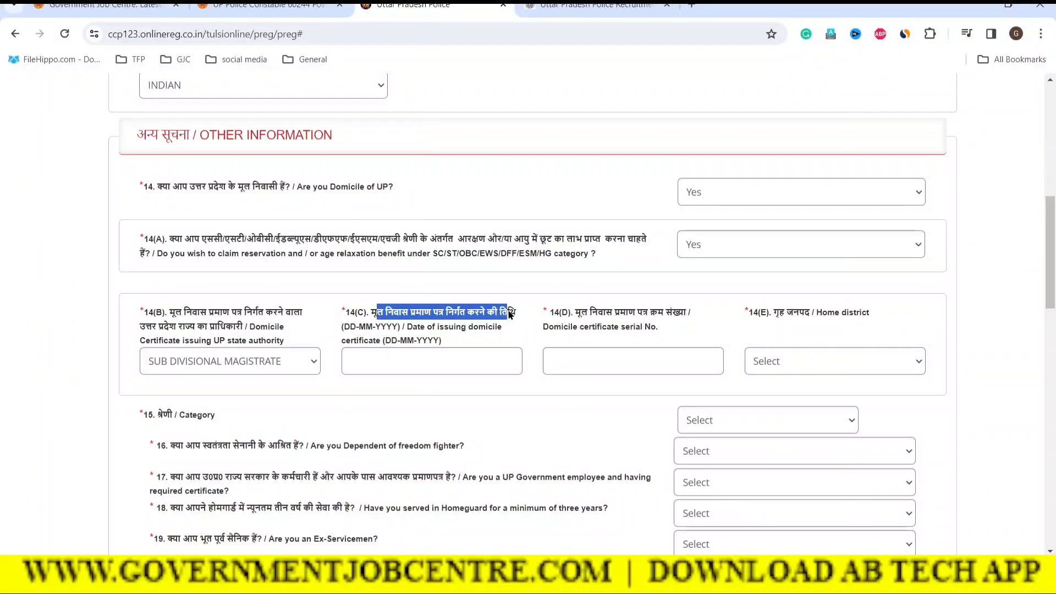
Leave the certificate issue date empty and enter the domicile certificate serial number in 14(D)
{"action": "left_click", "coordinate": [408, 362]}
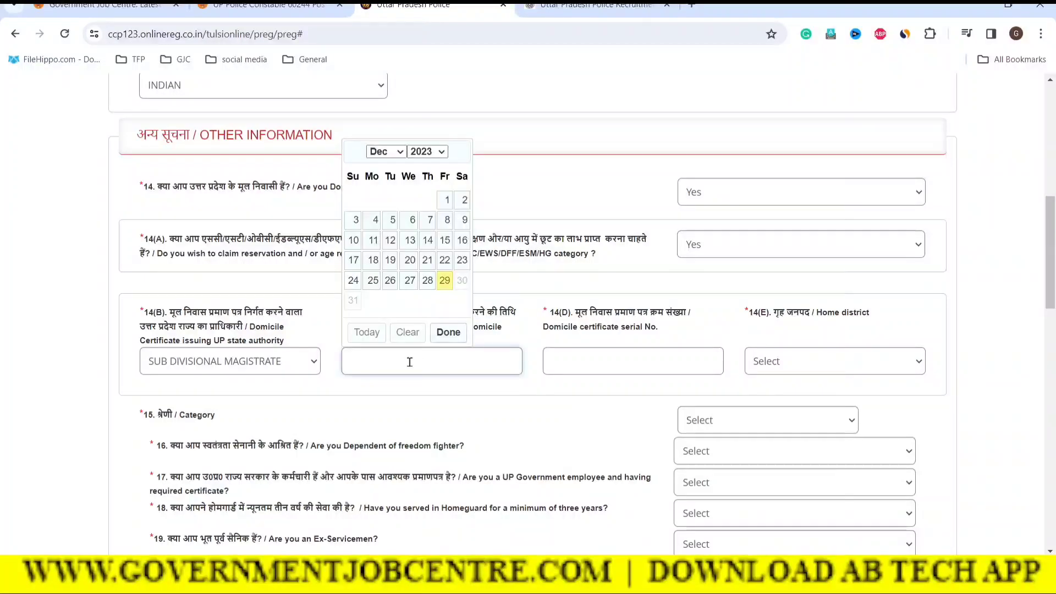
{"action": "left_click", "coordinate": [424, 158]}
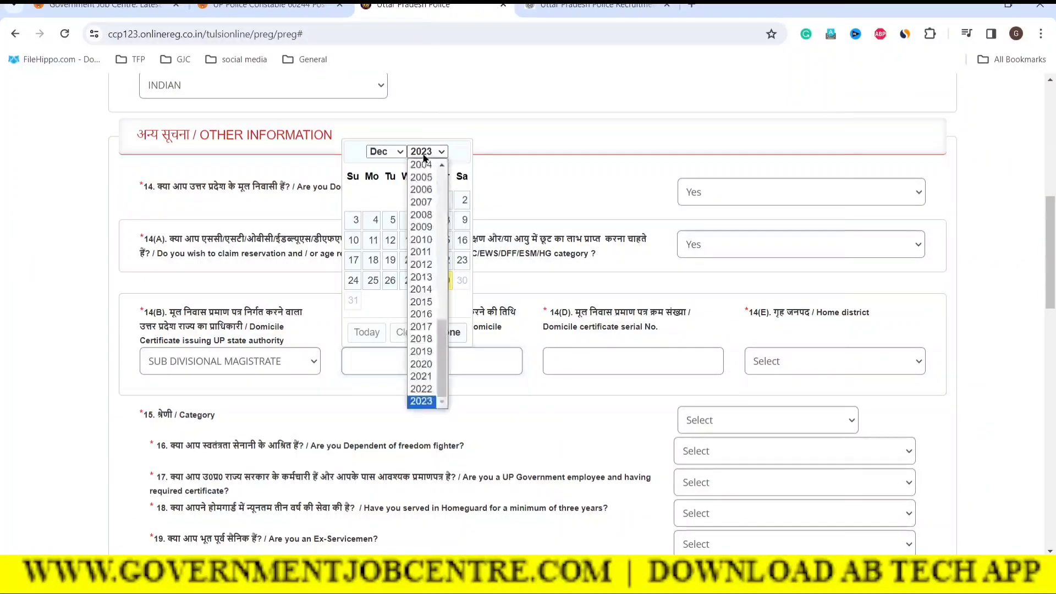
{"action": "left_click", "coordinate": [561, 387]}
{"action": "left_click", "coordinate": [561, 387]}
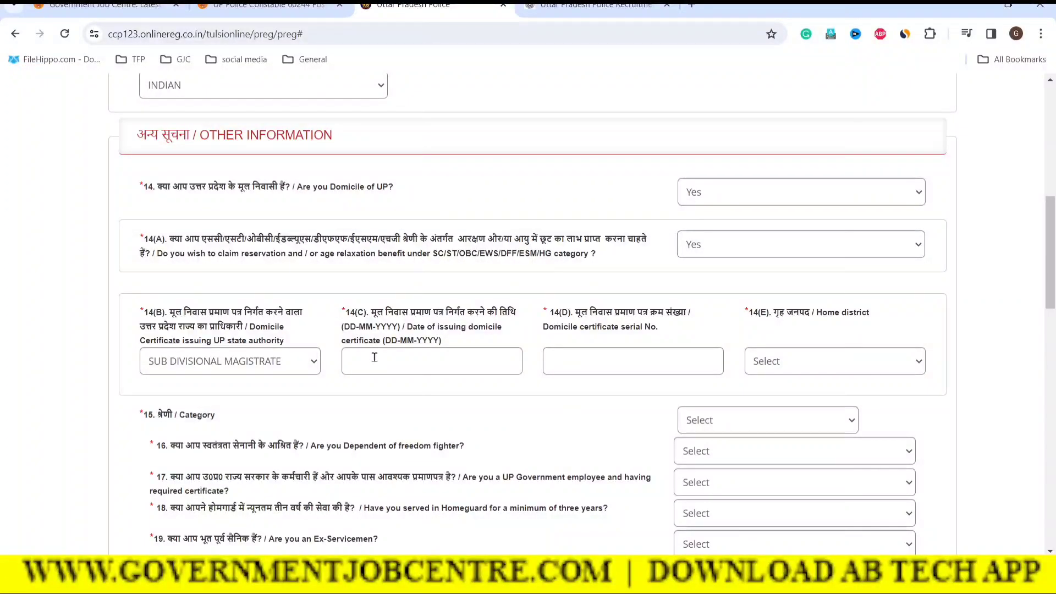
{"action": "left_click", "coordinate": [588, 360]}
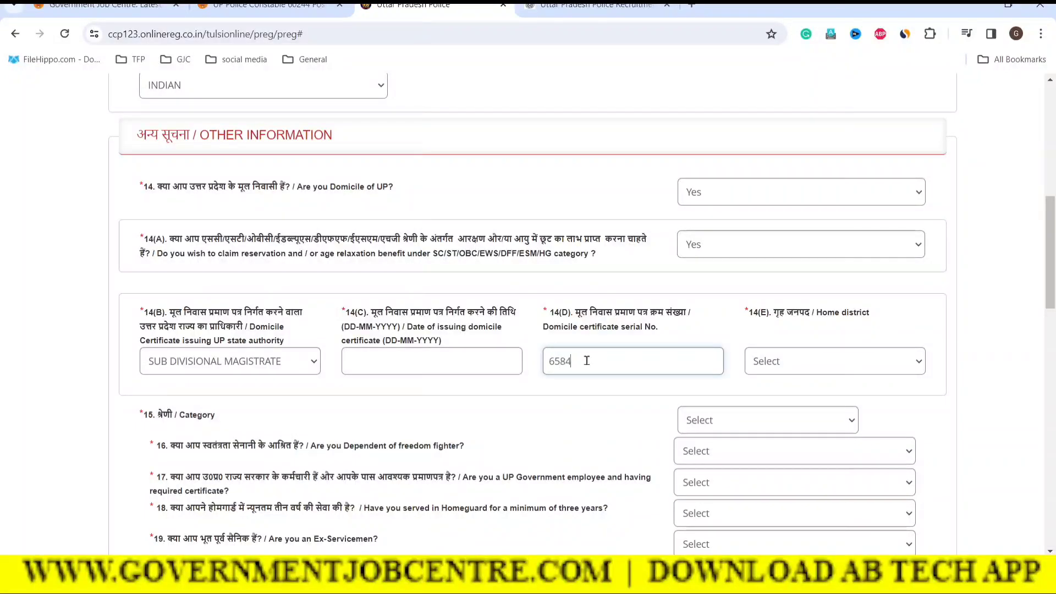
Set the home district in 14(E) to Kanpur Nagar
{"action": "left_click", "coordinate": [830, 358]}
{"action": "scroll", "coordinate": [803, 308], "scroll_direction": "down", "scroll_amount": 5}
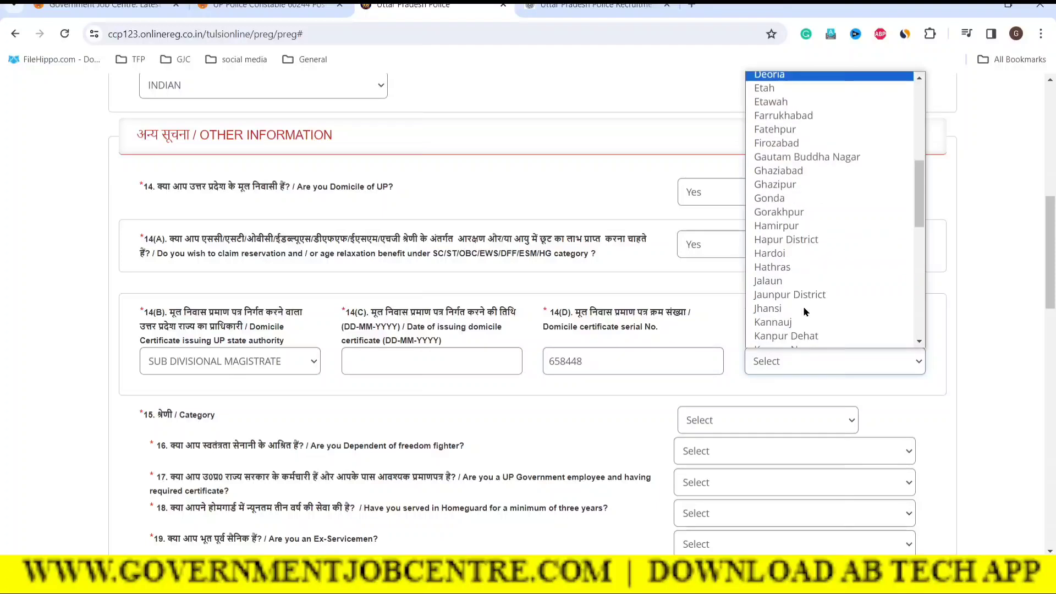
{"action": "scroll", "coordinate": [803, 306], "scroll_direction": "down", "scroll_amount": 5}
{"action": "scroll", "coordinate": [785, 312], "scroll_direction": "down", "scroll_amount": 2}
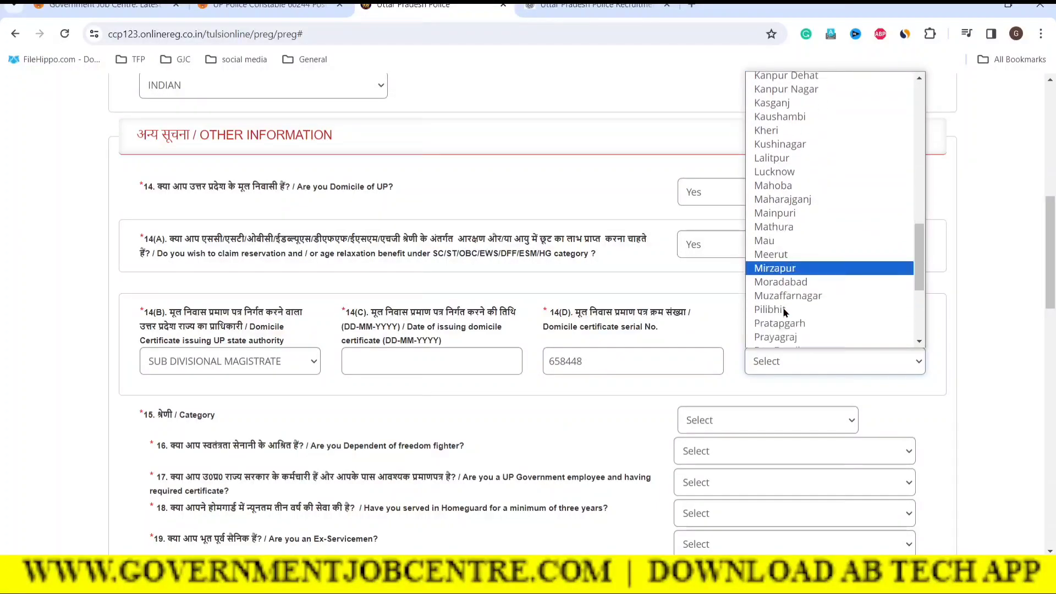
{"action": "key", "text": "k"}
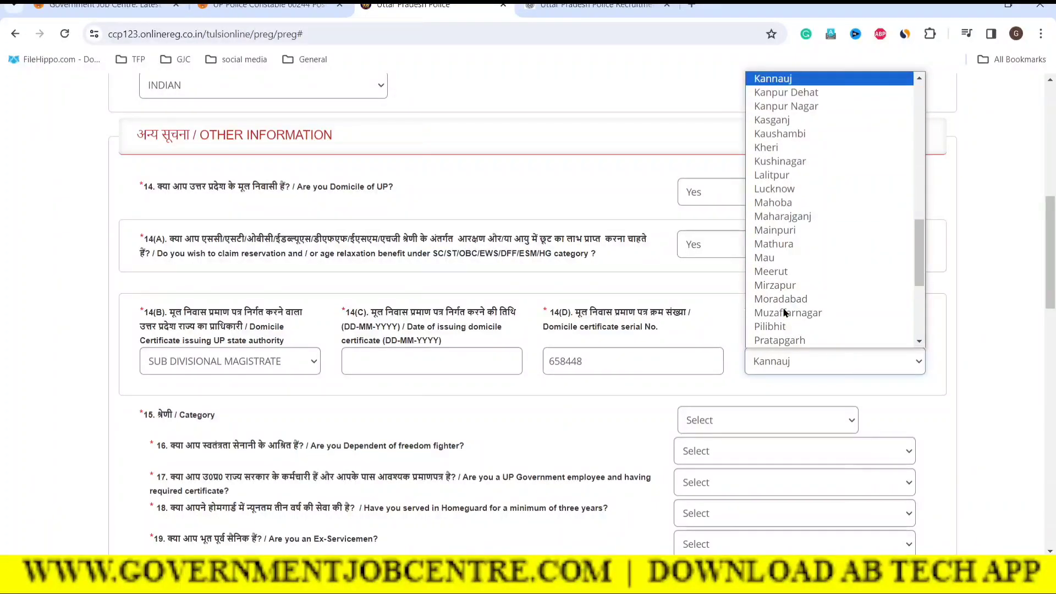
{"action": "key", "text": "Down"}
{"action": "key", "text": "Down"}
{"action": "key", "text": "Return"}
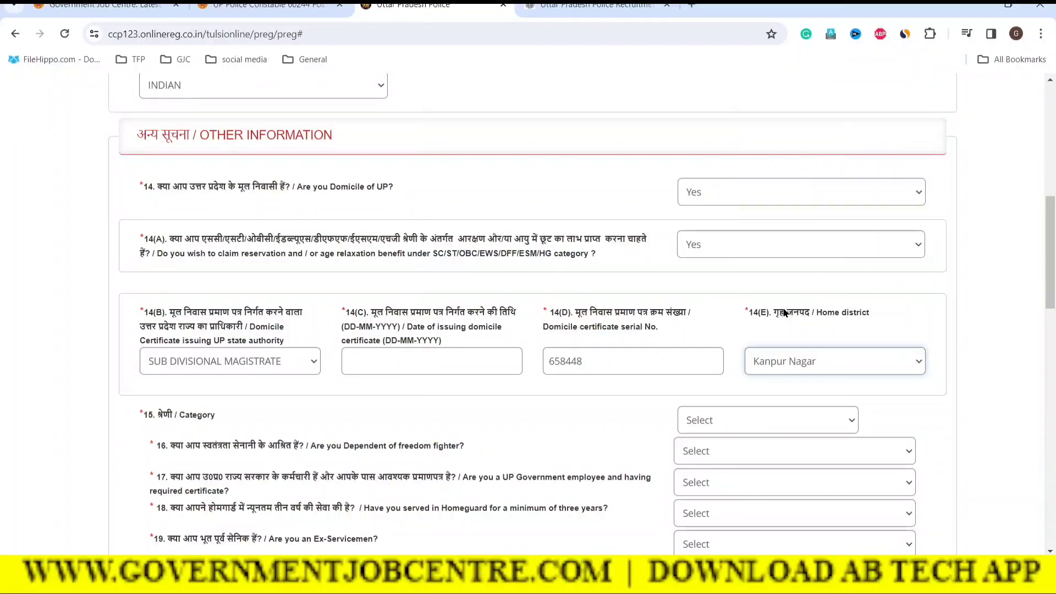
{"action": "left_click", "coordinate": [731, 329]}
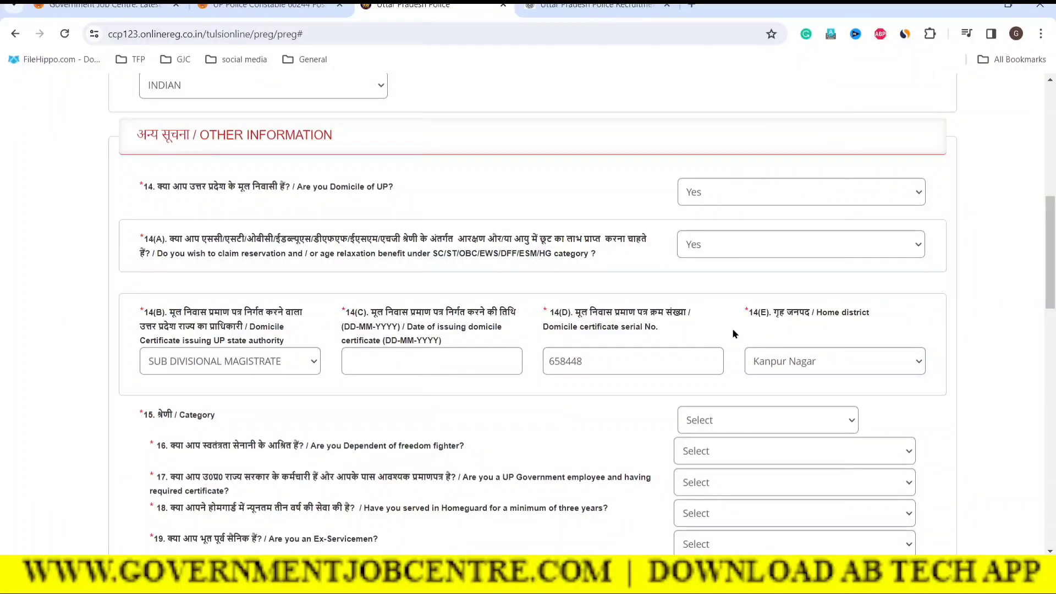
{"action": "scroll", "coordinate": [658, 380], "scroll_direction": "down", "scroll_amount": 1}
Set category to SC and the category certificate issuing authority to TEHSILDAR
{"action": "left_click", "coordinate": [757, 359]}
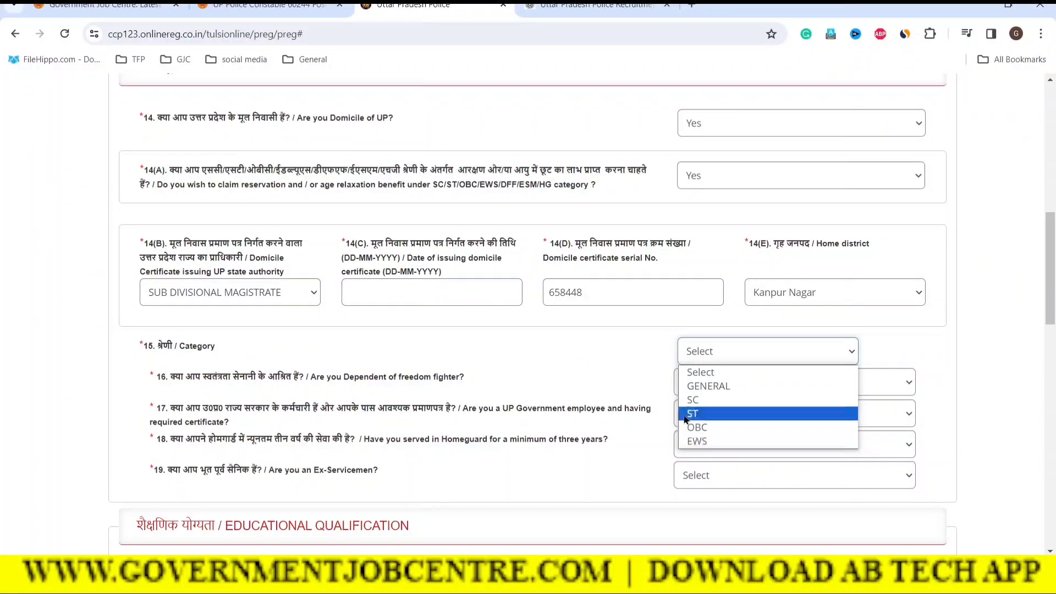
{"action": "left_click", "coordinate": [707, 401]}
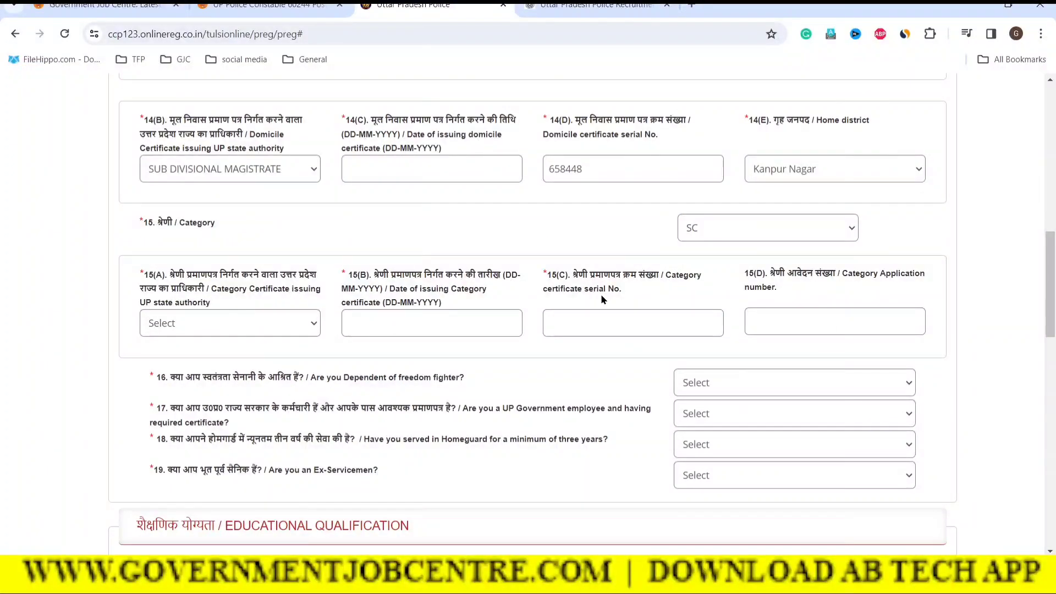
{"action": "scroll", "coordinate": [740, 333], "scroll_direction": "up", "scroll_amount": 1}
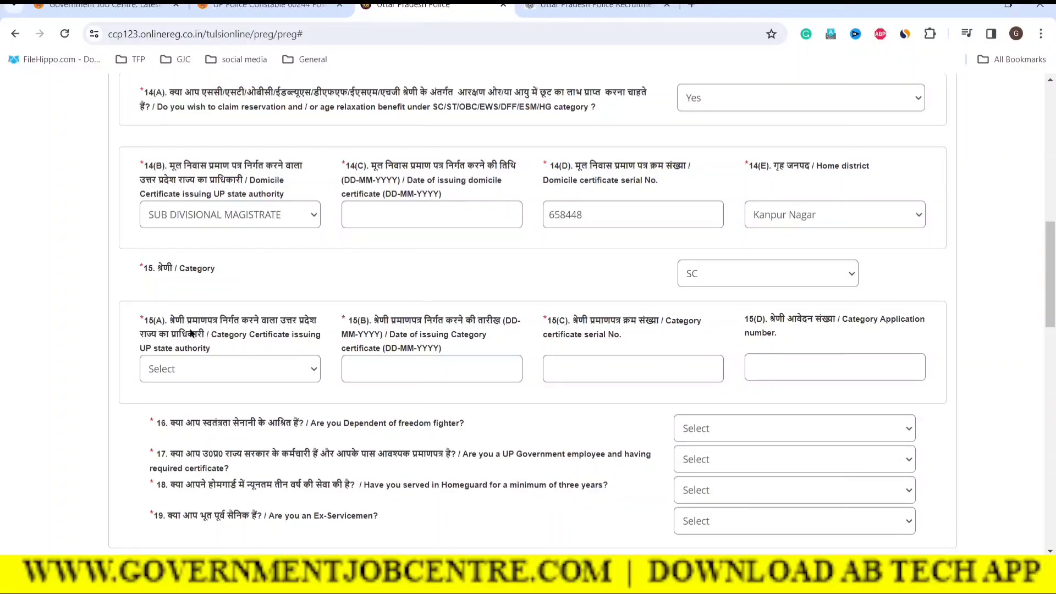
{"action": "left_click_drag", "start_coordinate": [174, 323], "coordinate": [284, 327]}
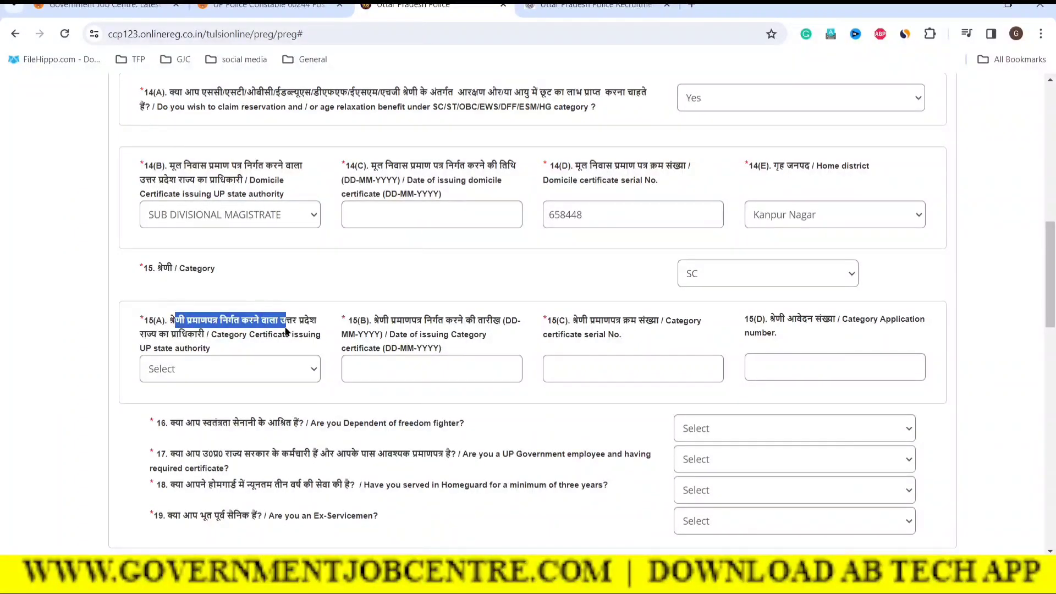
{"action": "left_click", "coordinate": [299, 335]}
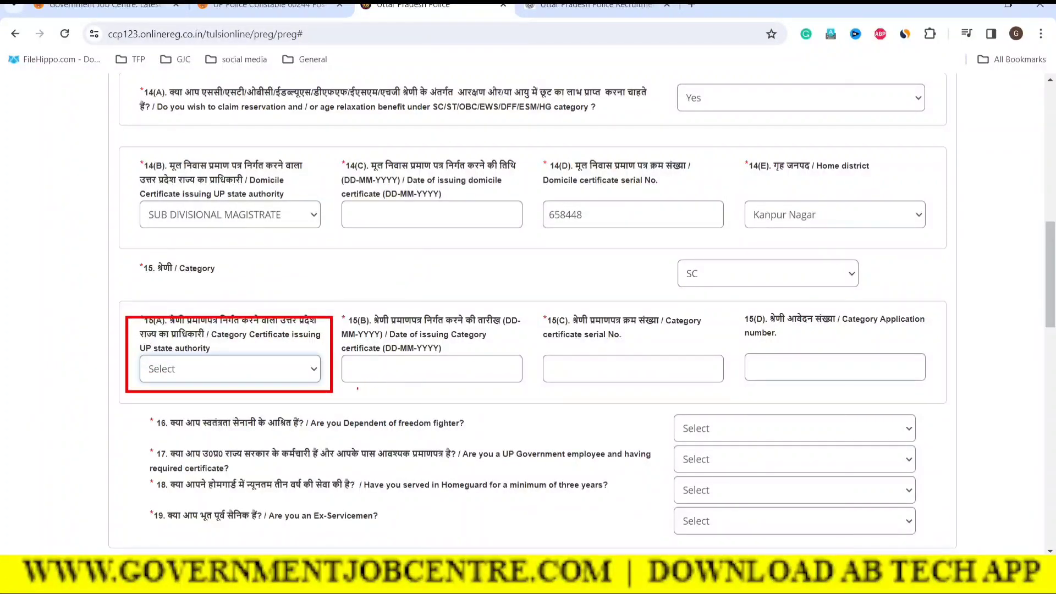
{"action": "left_click", "coordinate": [260, 366]}
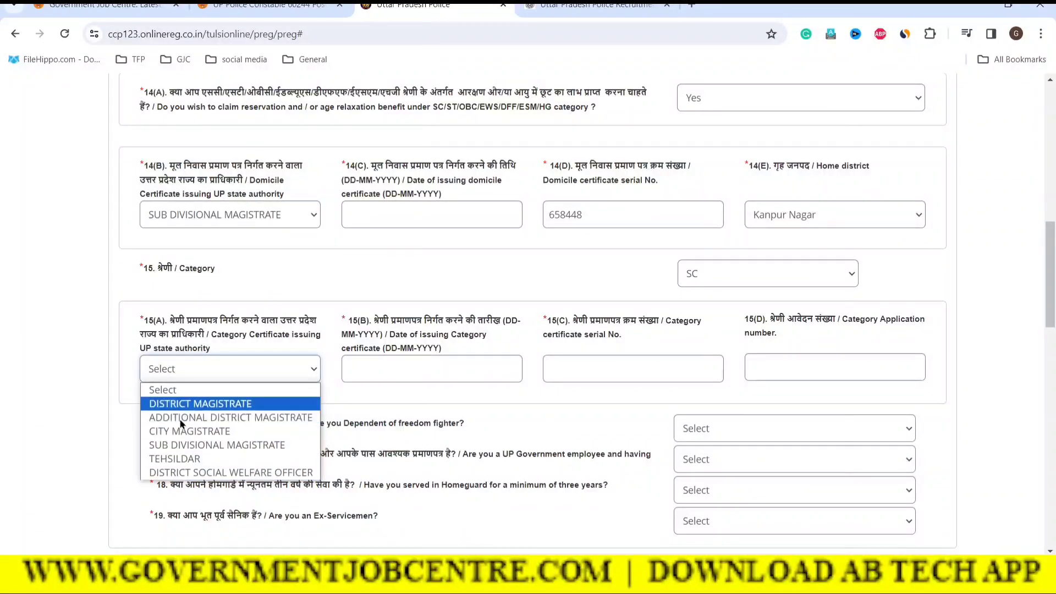
{"action": "left_click", "coordinate": [165, 461]}
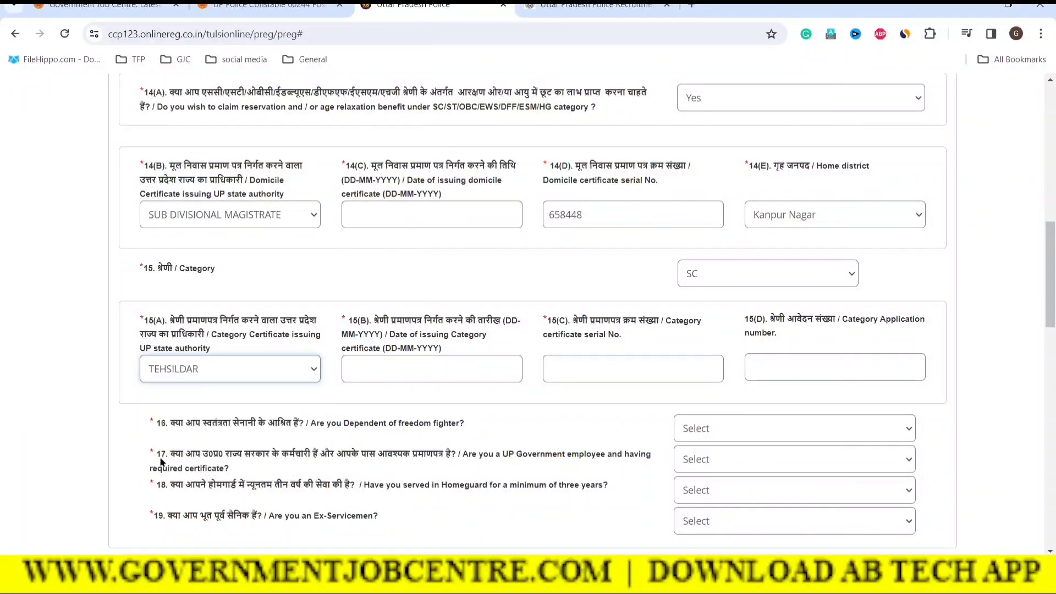
{"action": "left_click", "coordinate": [364, 360]}
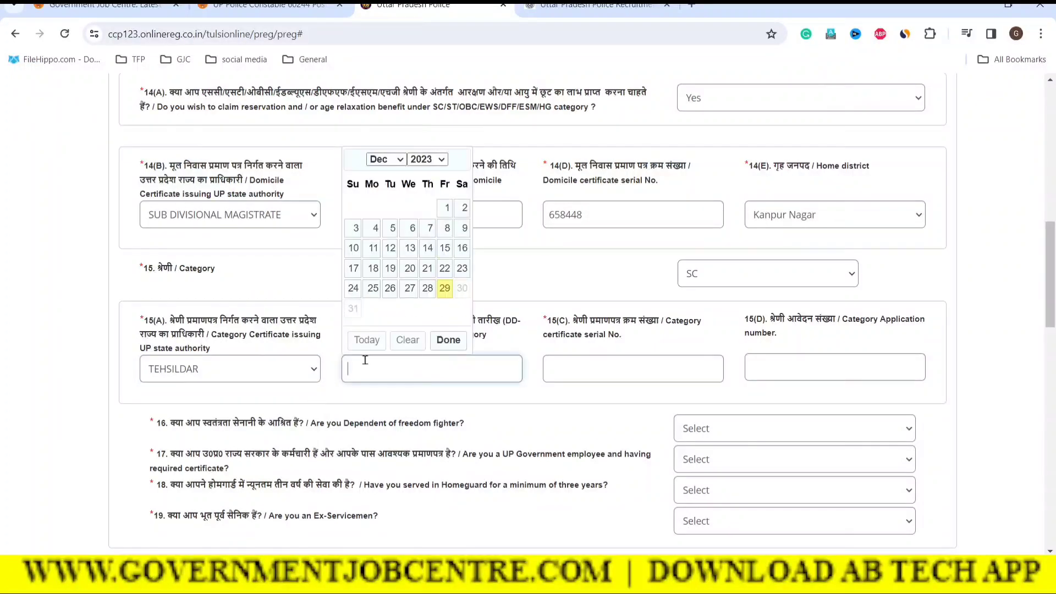
Set the category certificate issue date to 14-04-2023
{"action": "left_click", "coordinate": [389, 164]}
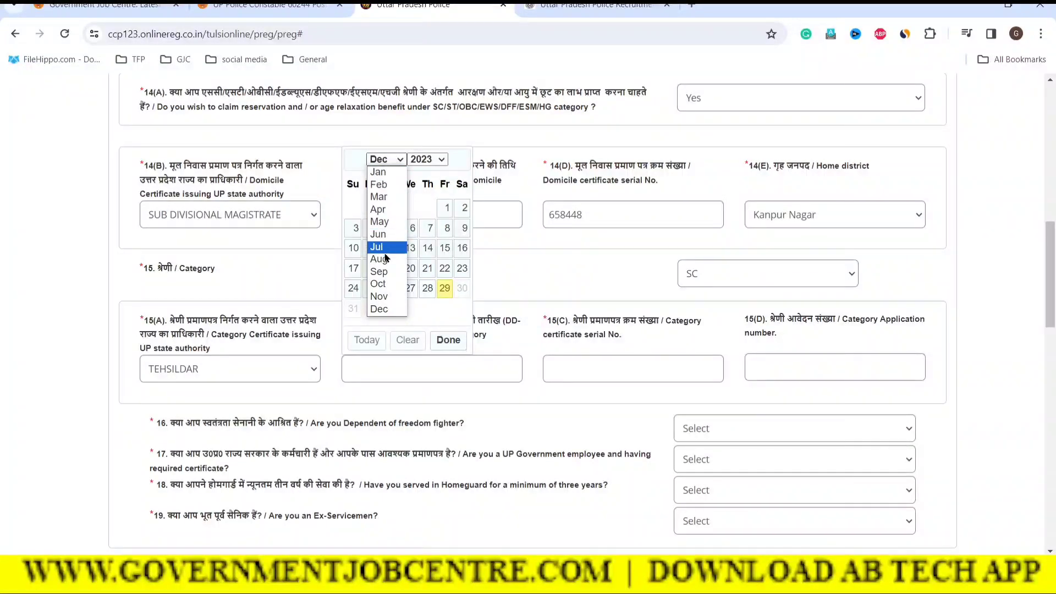
{"action": "left_click", "coordinate": [378, 209]}
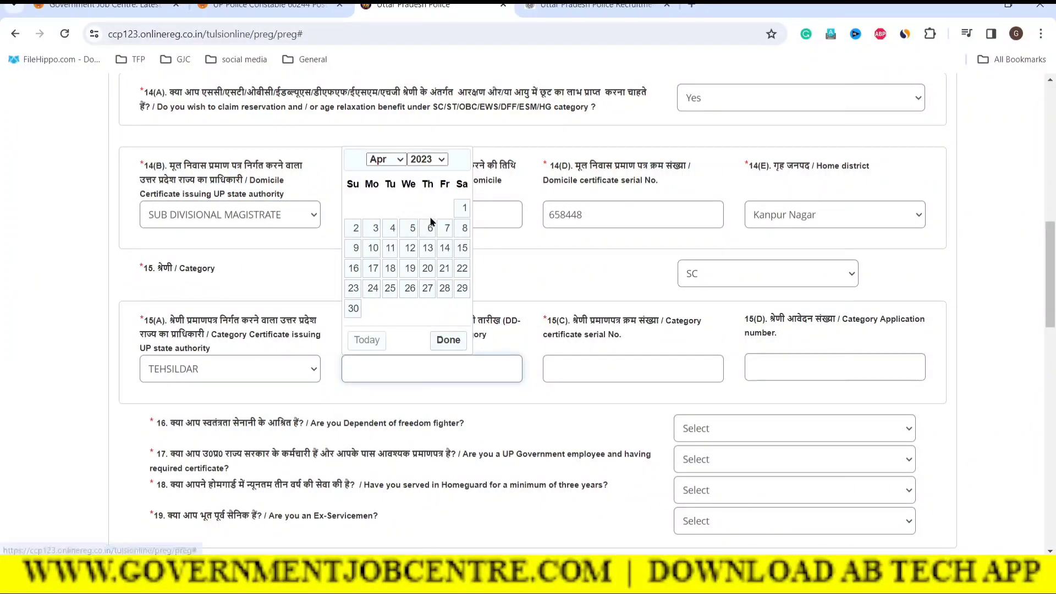
{"action": "left_click", "coordinate": [446, 248]}
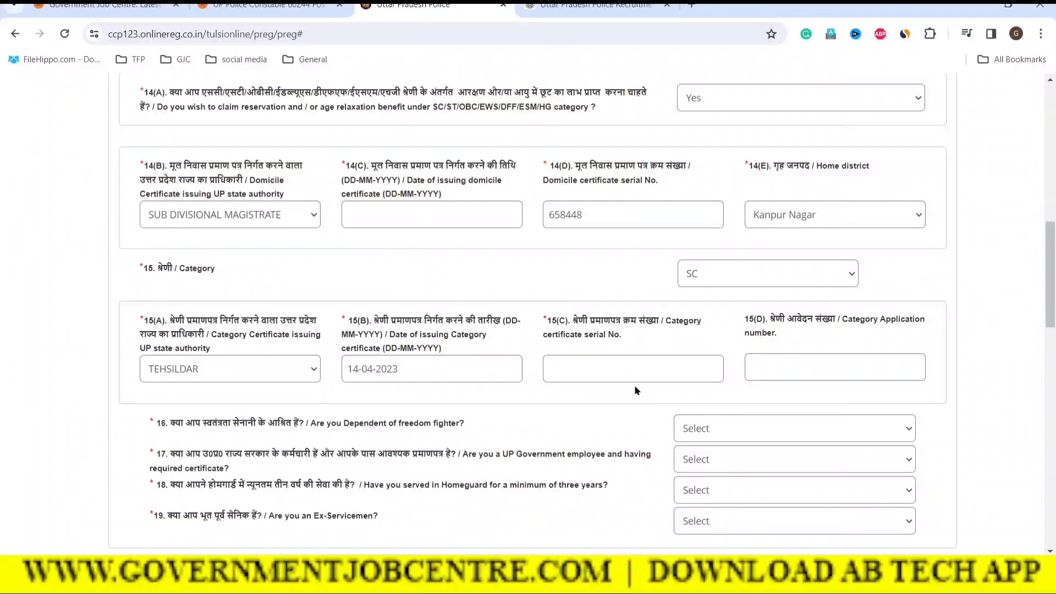
Enter the category certificate serial number in 15(C) and application number in 15(D)
{"action": "left_click", "coordinate": [595, 377]}
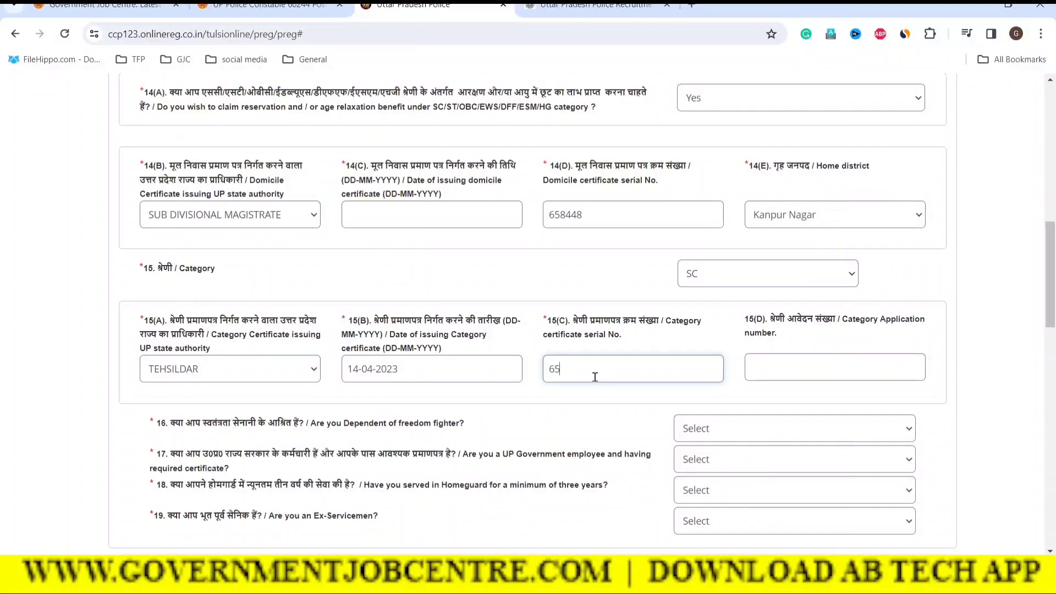
{"action": "left_click", "coordinate": [825, 377]}
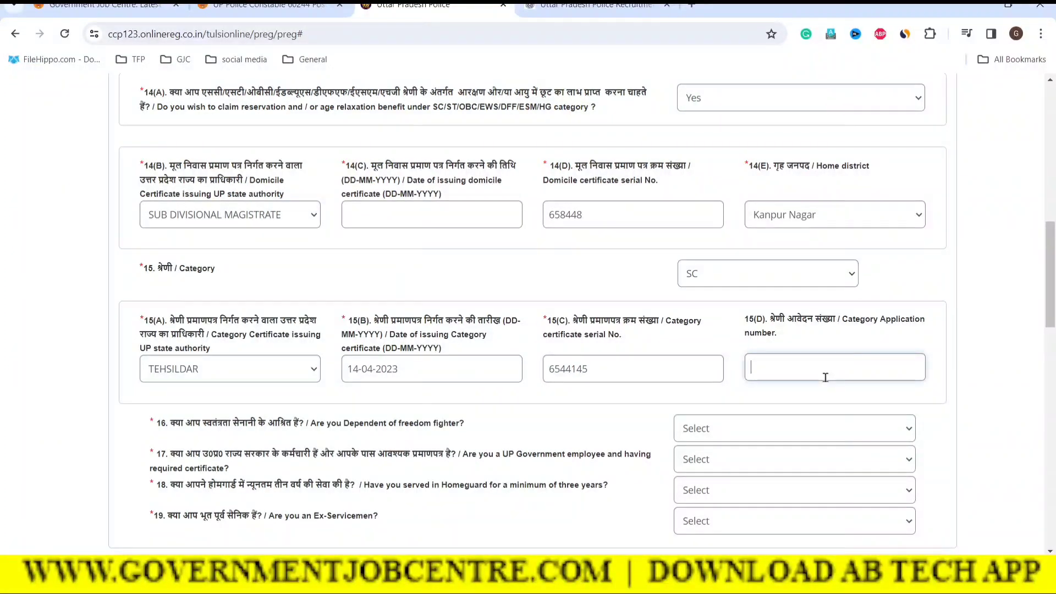
{"action": "left_click", "coordinate": [598, 370]}
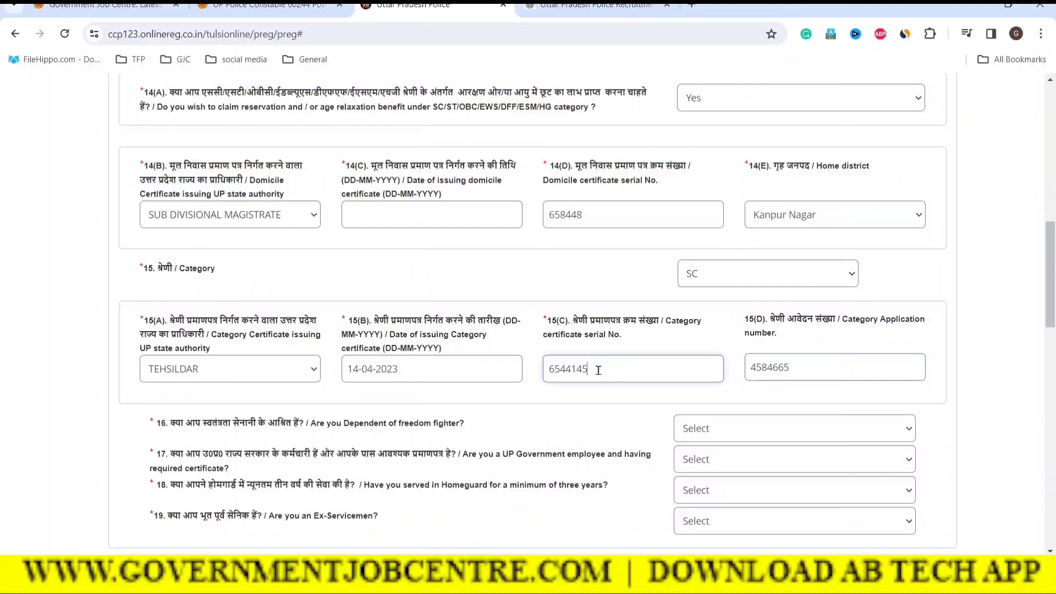
{"action": "left_click_drag", "start_coordinate": [599, 370], "coordinate": [550, 371]}
{"action": "left_click_drag", "start_coordinate": [820, 371], "coordinate": [743, 380]}
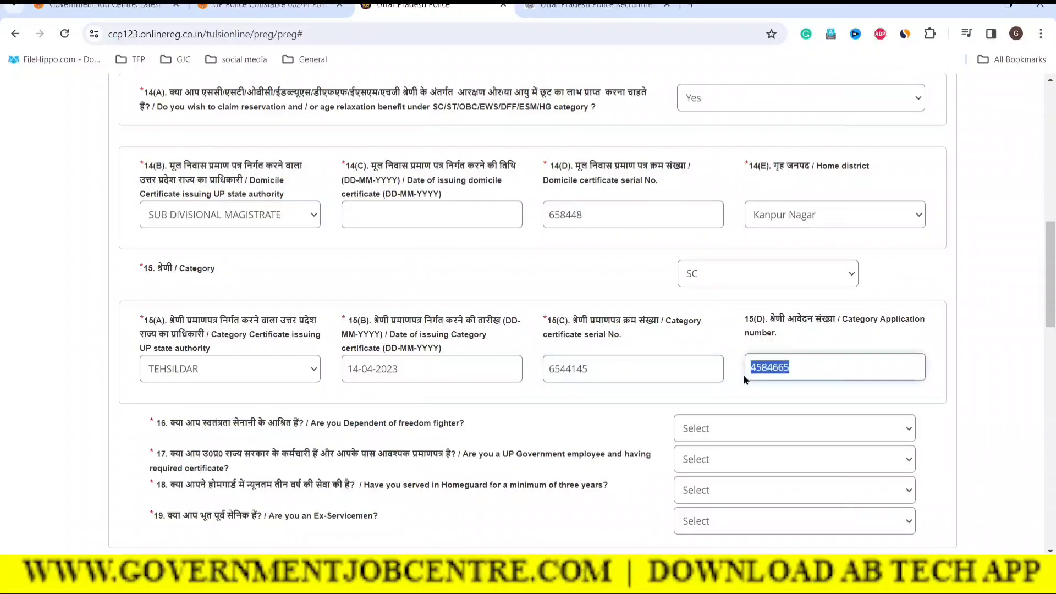
{"action": "left_click", "coordinate": [712, 351]}
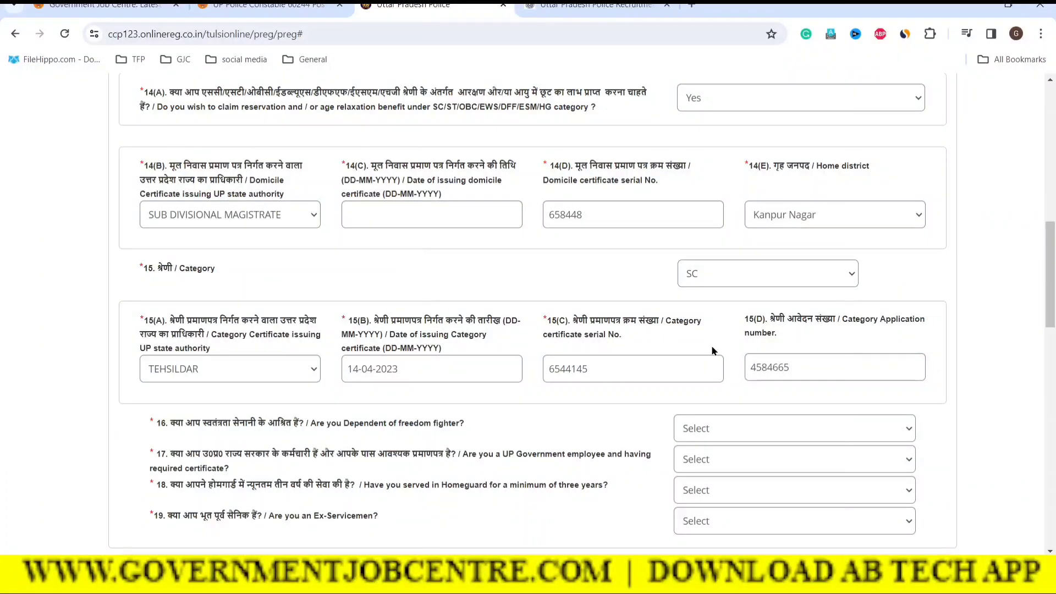
{"action": "scroll", "coordinate": [710, 392], "scroll_direction": "up", "scroll_amount": 2}
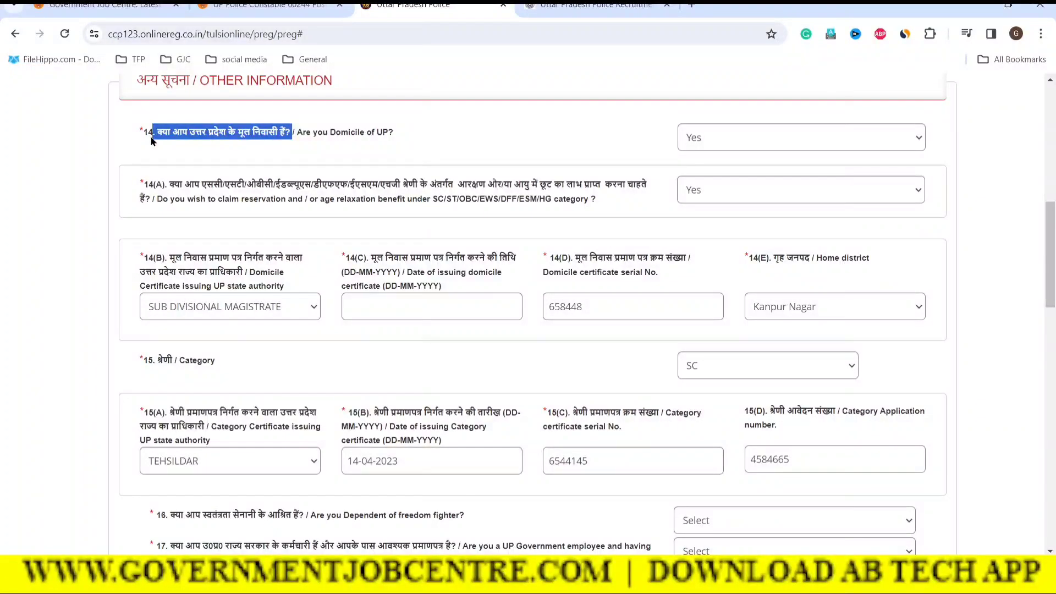
Answer No to 'Are you Domicile of UP?'
{"action": "left_click_drag", "start_coordinate": [153, 137], "coordinate": [295, 135]}
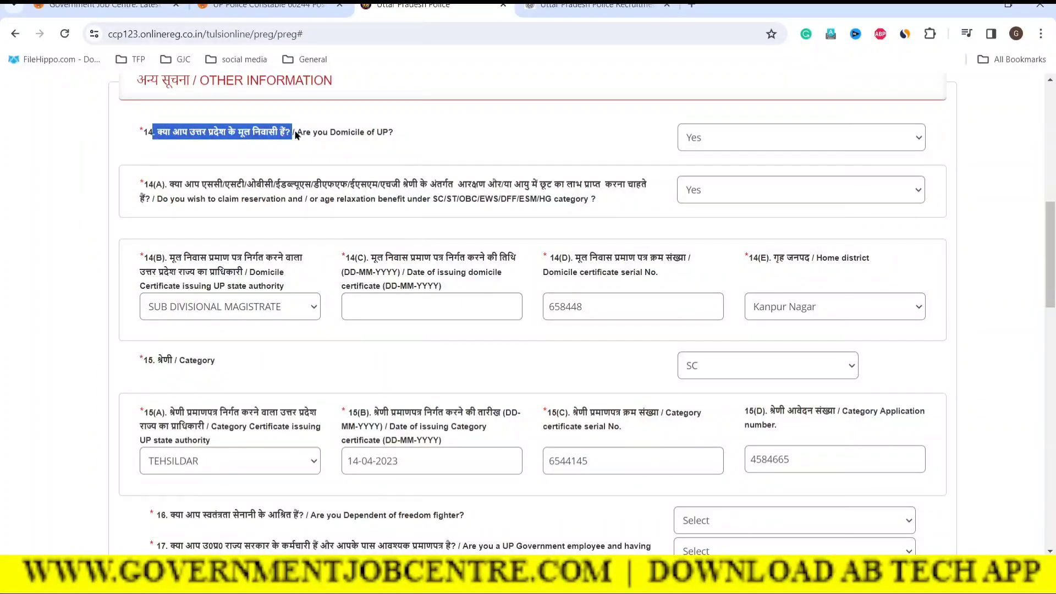
{"action": "left_click", "coordinate": [715, 137]}
{"action": "left_click", "coordinate": [697, 187]}
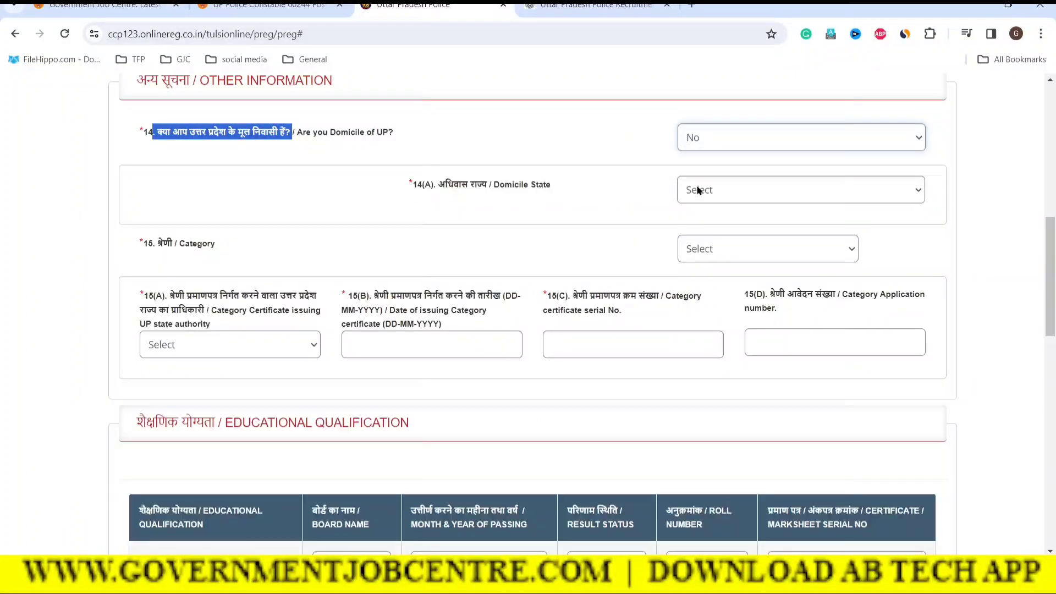
{"action": "left_click", "coordinate": [341, 196]}
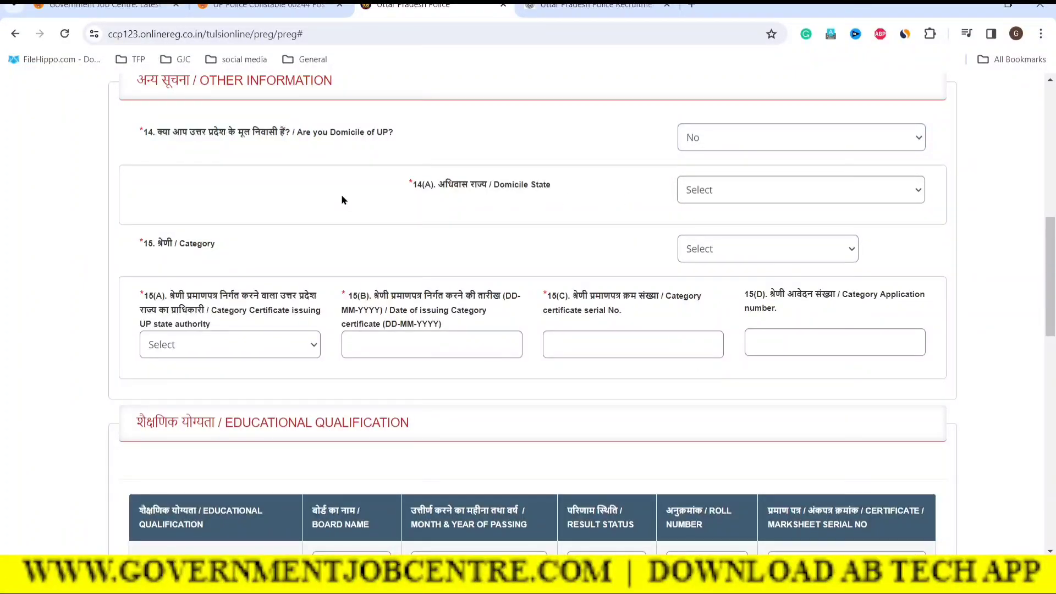
Choose RAJASTHAN as the domicile state and GENERAL as the category
{"action": "left_click", "coordinate": [726, 195]}
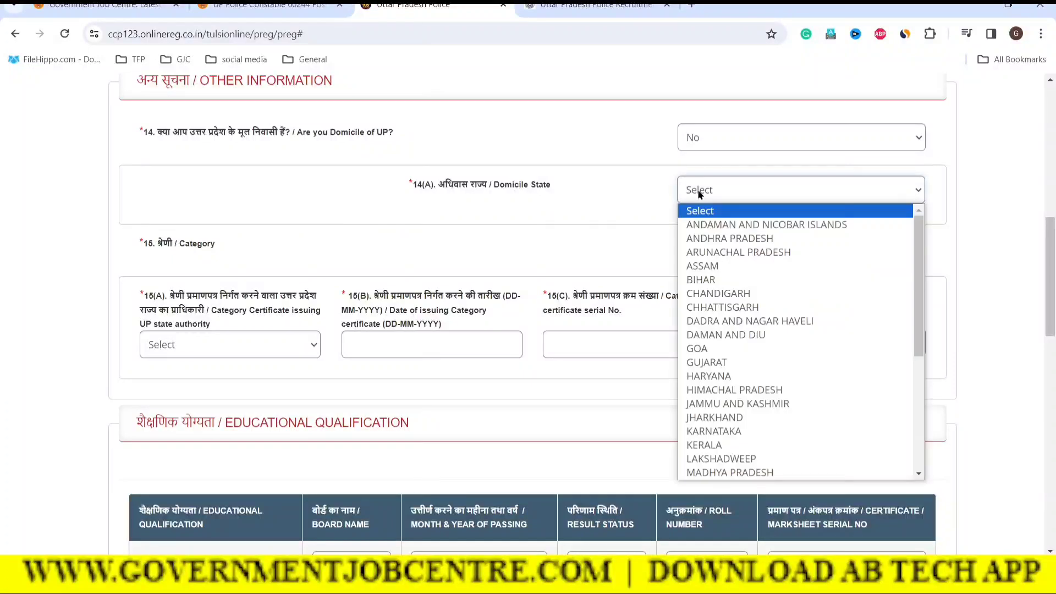
{"action": "scroll", "coordinate": [742, 371], "scroll_direction": "down", "scroll_amount": 5}
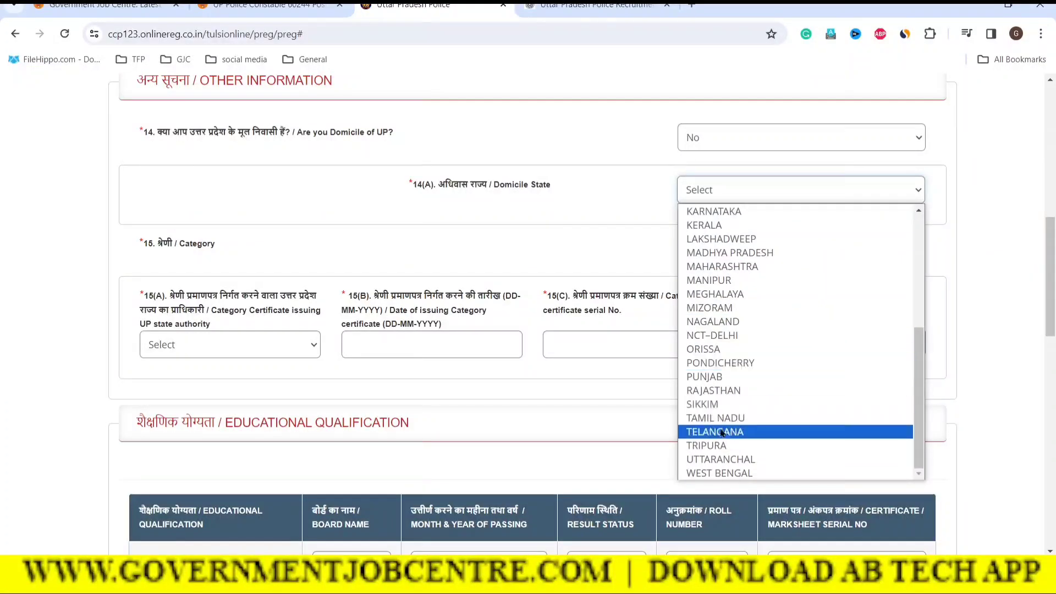
{"action": "left_click", "coordinate": [701, 391]}
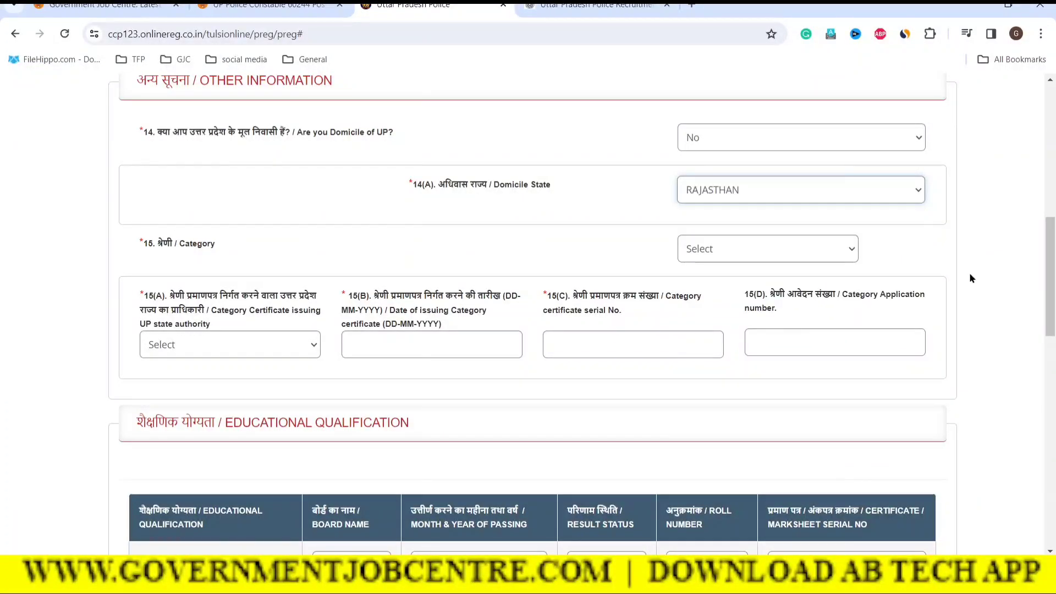
{"action": "left_click", "coordinate": [726, 255]}
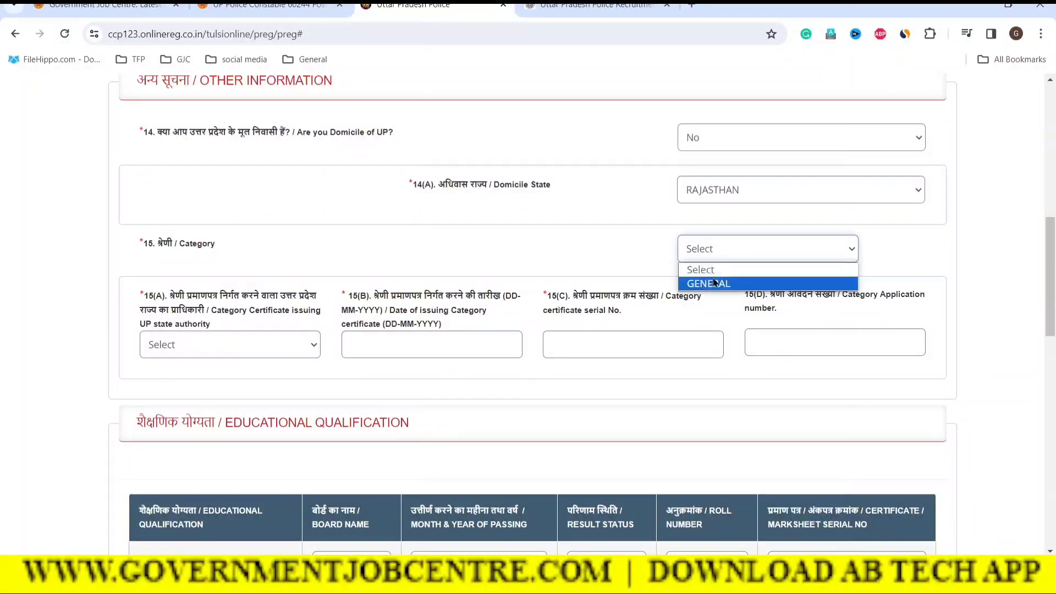
{"action": "left_click", "coordinate": [694, 285]}
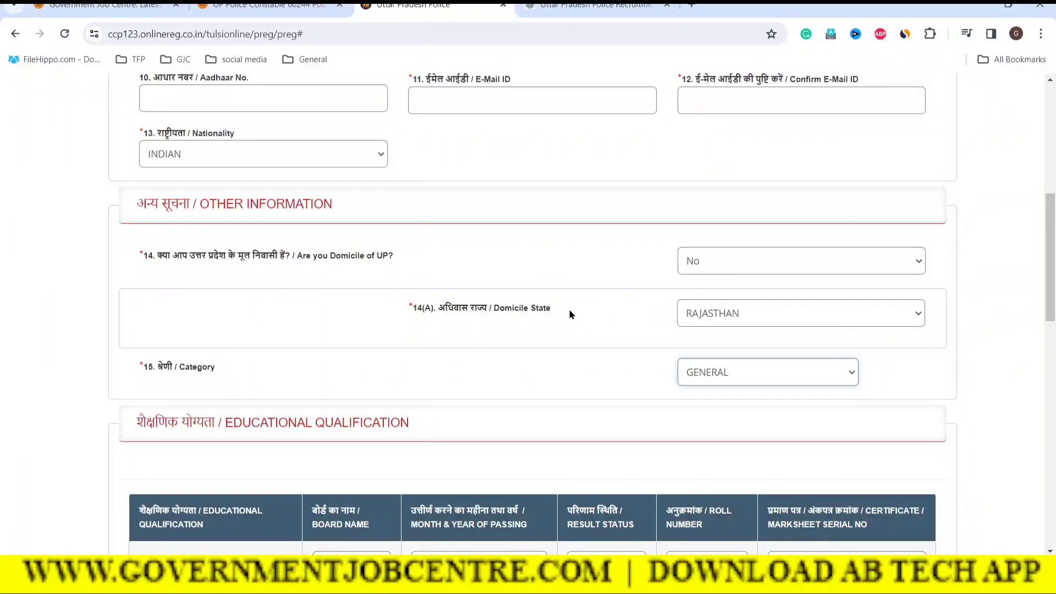
{"action": "scroll", "coordinate": [568, 310], "scroll_direction": "up", "scroll_amount": 1}
{"action": "scroll", "coordinate": [582, 310], "scroll_direction": "down", "scroll_amount": 1}
Change the UP domicile answer back to Yes
{"action": "left_click", "coordinate": [746, 264]}
{"action": "left_click", "coordinate": [689, 297]}
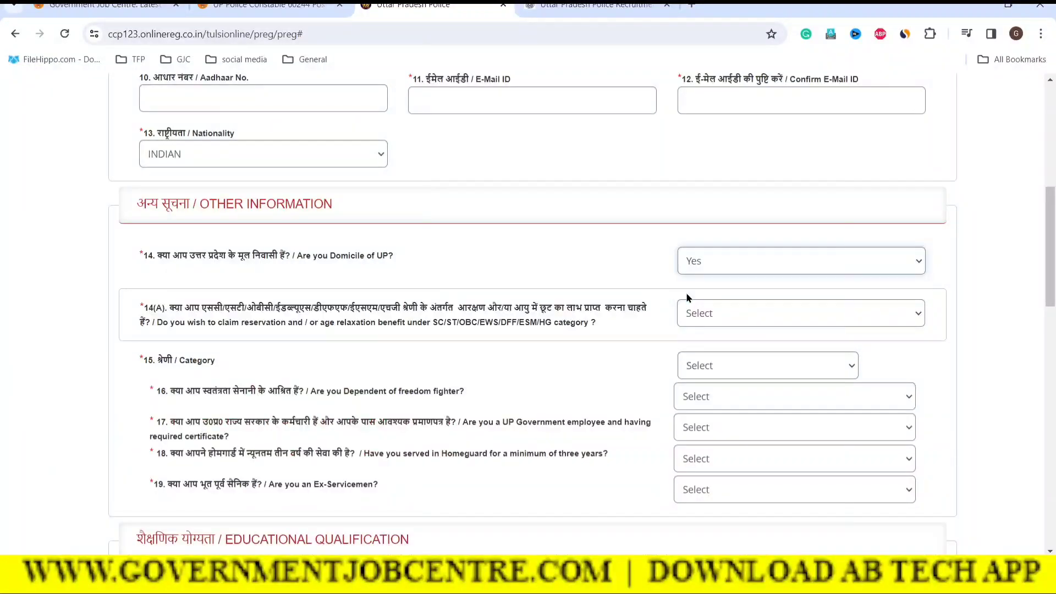
{"action": "scroll", "coordinate": [946, 392], "scroll_direction": "down", "scroll_amount": 3}
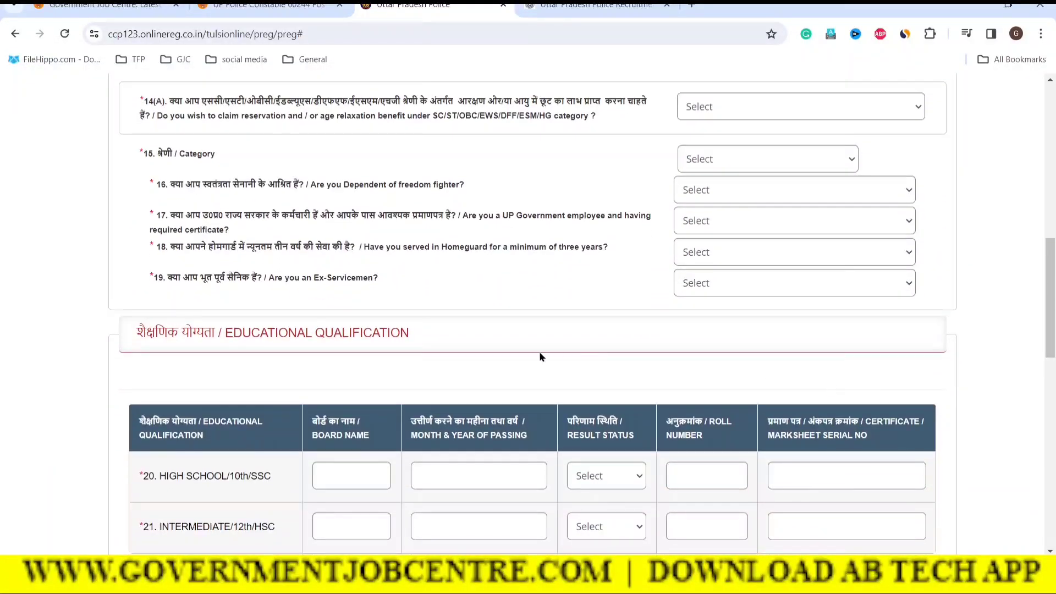
{"action": "scroll", "coordinate": [666, 347], "scroll_direction": "up", "scroll_amount": 2}
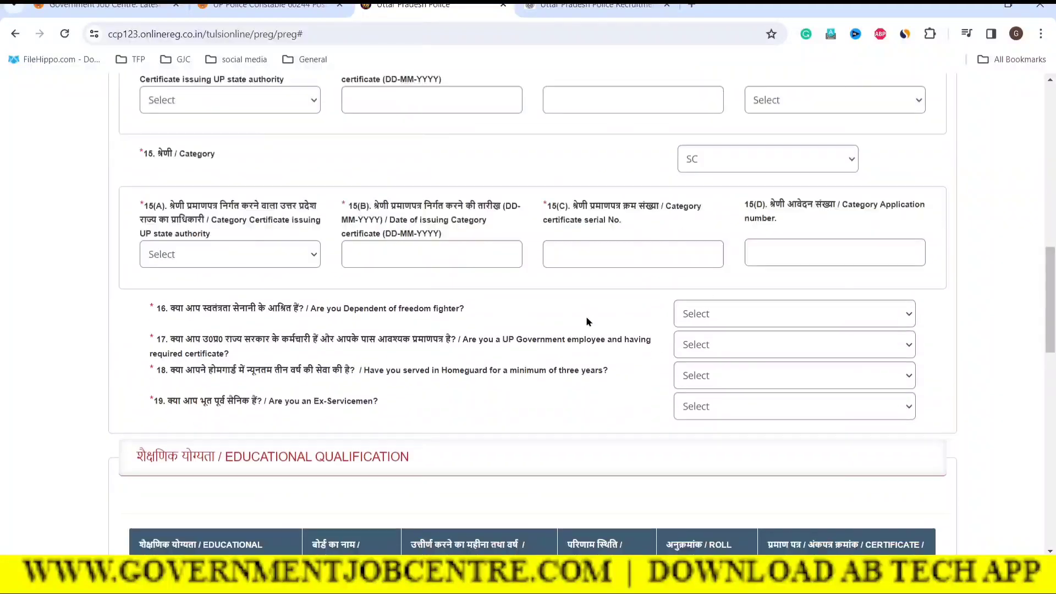
{"action": "scroll", "coordinate": [586, 316], "scroll_direction": "down", "scroll_amount": 1}
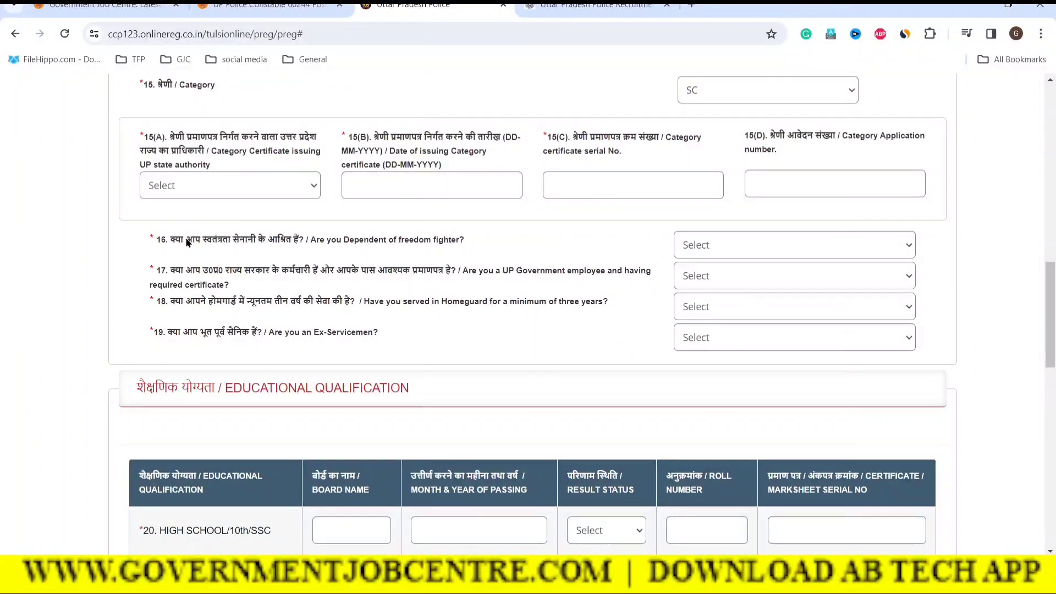
Answer Yes to freedom-fighter dependent with DISTRICT MAGISTRATE as certificate authority
{"action": "left_click_drag", "start_coordinate": [170, 240], "coordinate": [352, 242]}
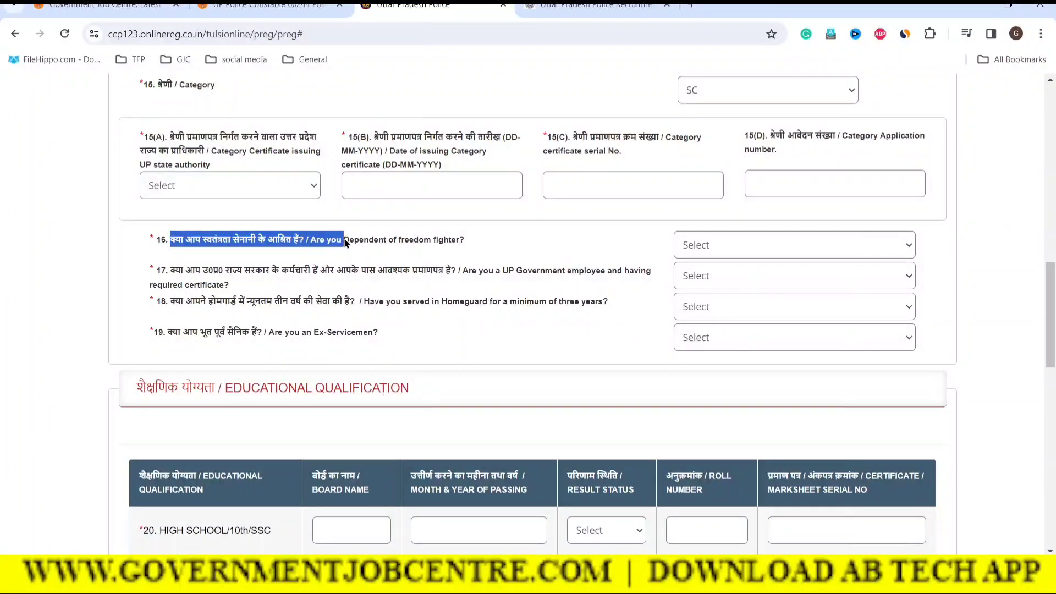
{"action": "left_click", "coordinate": [464, 247]}
{"action": "left_click", "coordinate": [790, 246]}
{"action": "left_click", "coordinate": [685, 278]}
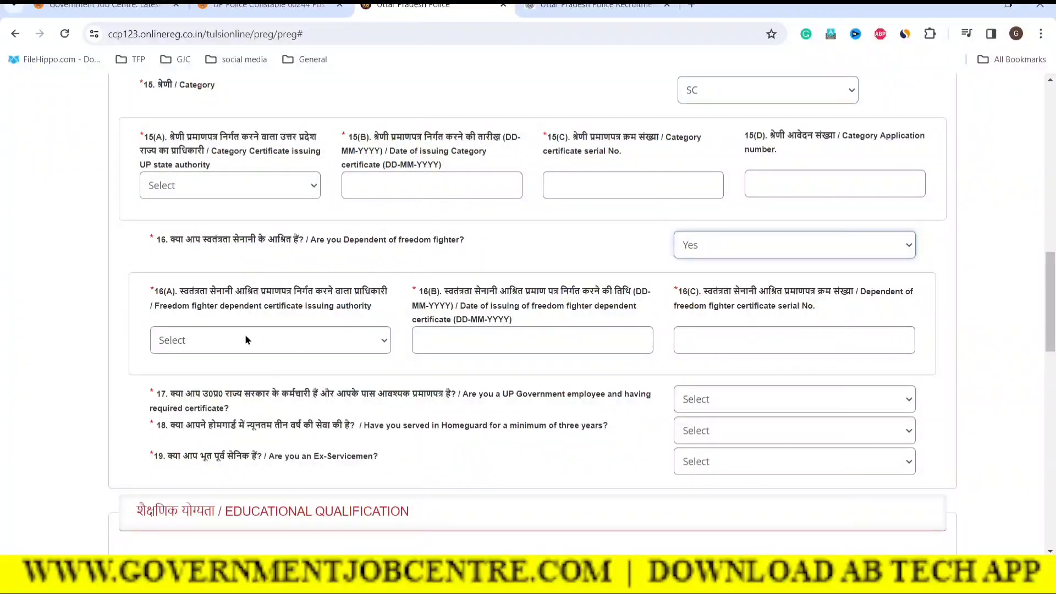
{"action": "left_click_drag", "start_coordinate": [201, 291], "coordinate": [313, 297]}
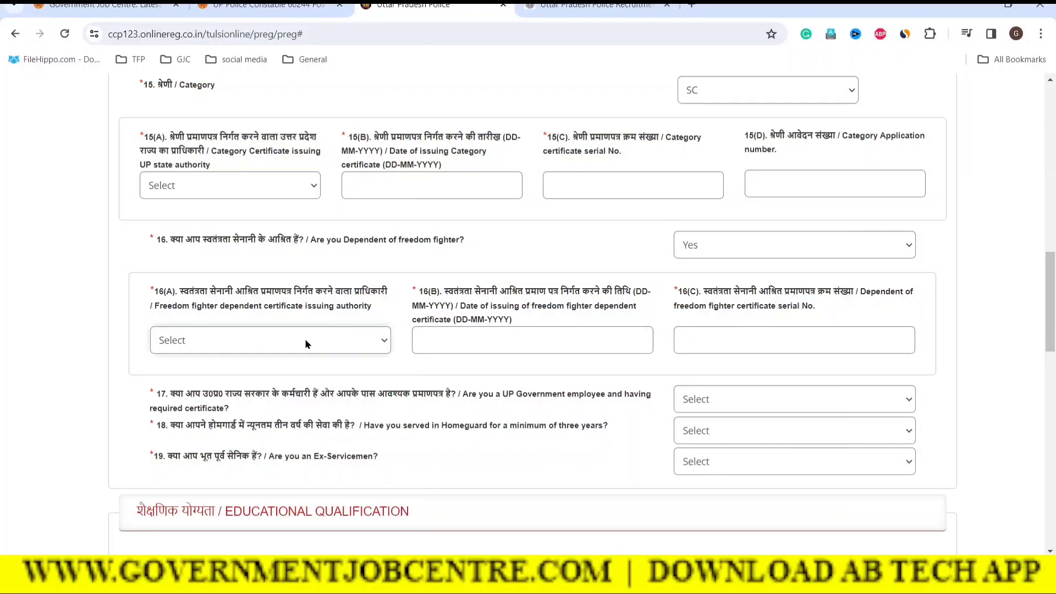
{"action": "left_click", "coordinate": [266, 341]}
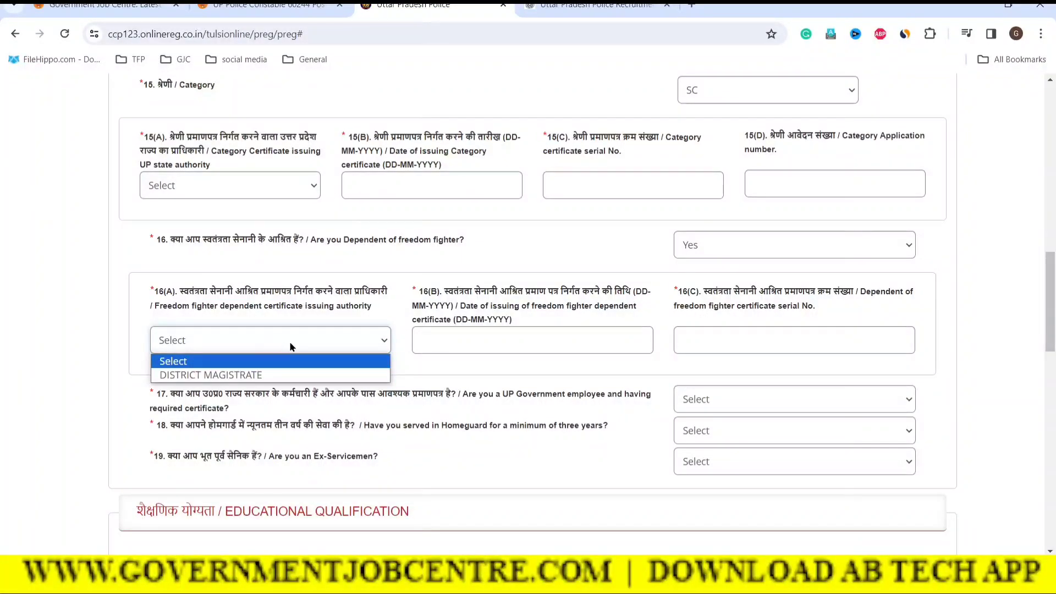
{"action": "left_click", "coordinate": [172, 377]}
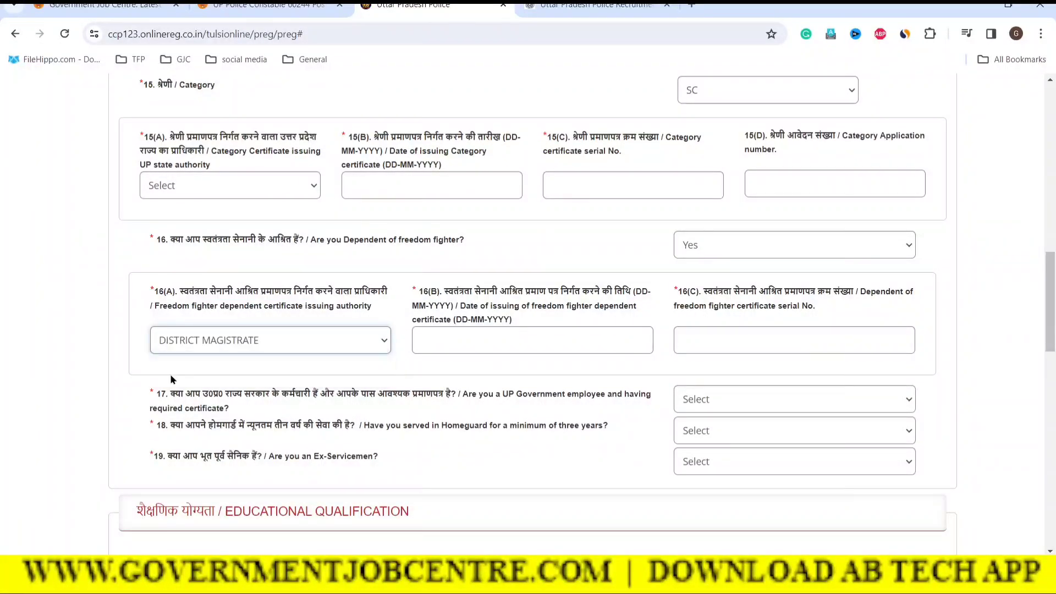
Switch the freedom-fighter dependent answer to No, leaving date and serial empty
{"action": "left_click", "coordinate": [456, 341]}
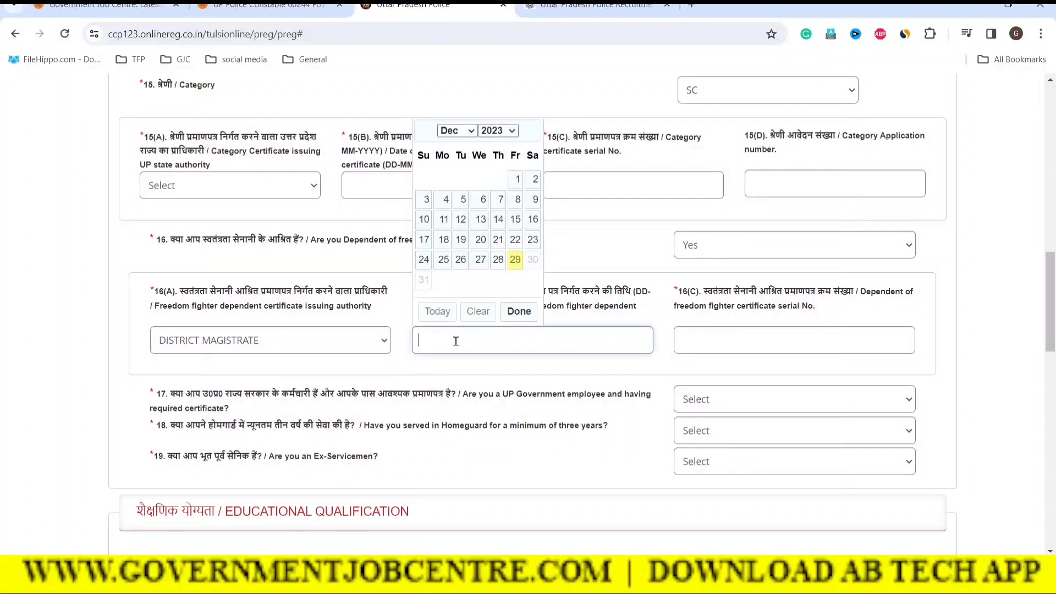
{"action": "left_click", "coordinate": [707, 345]}
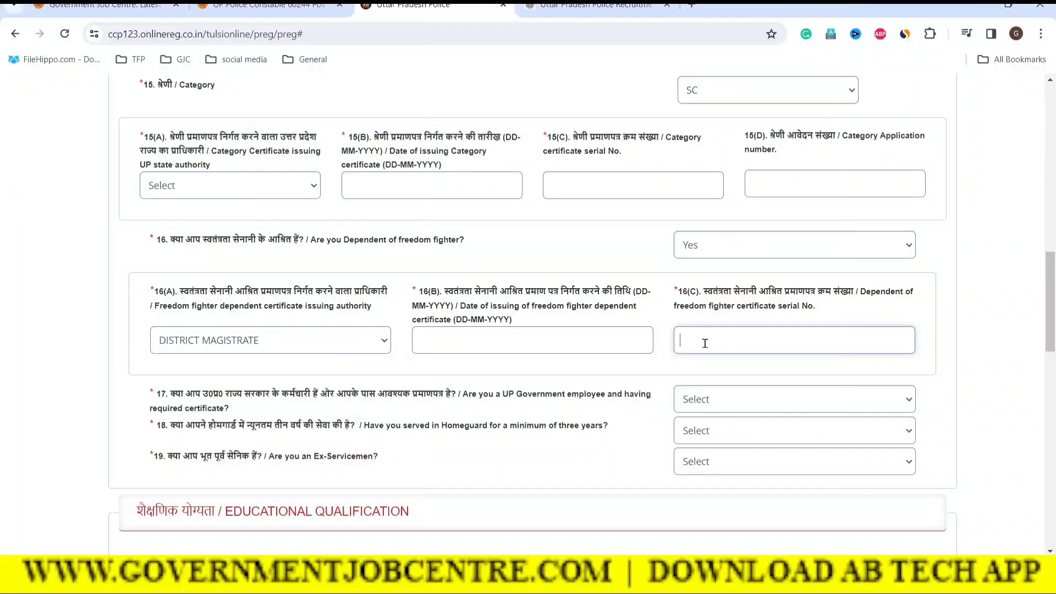
{"action": "left_click", "coordinate": [693, 254]}
{"action": "left_click", "coordinate": [691, 294]}
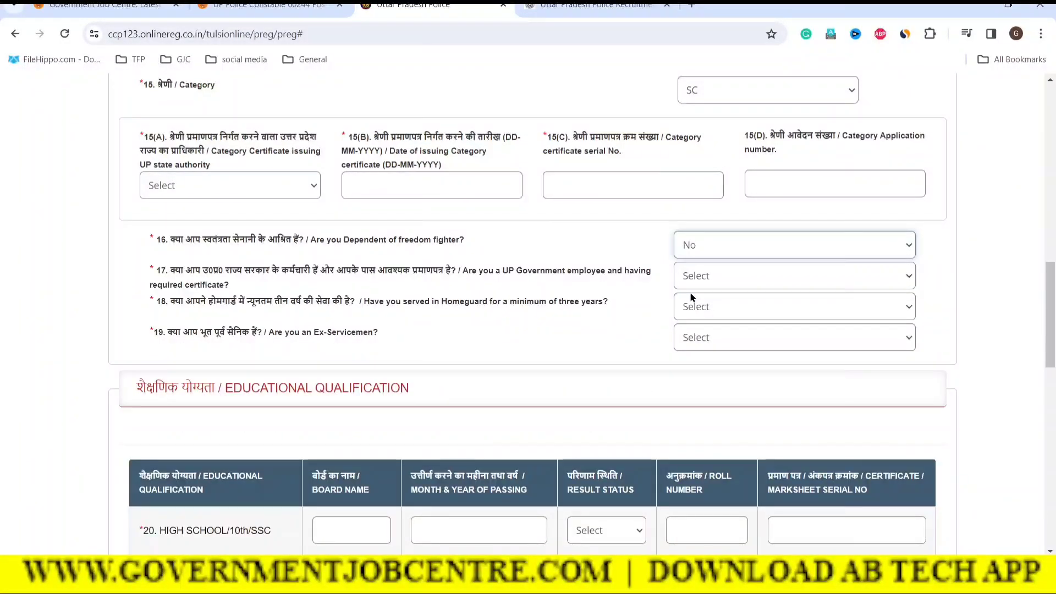
{"action": "left_click", "coordinate": [569, 243]}
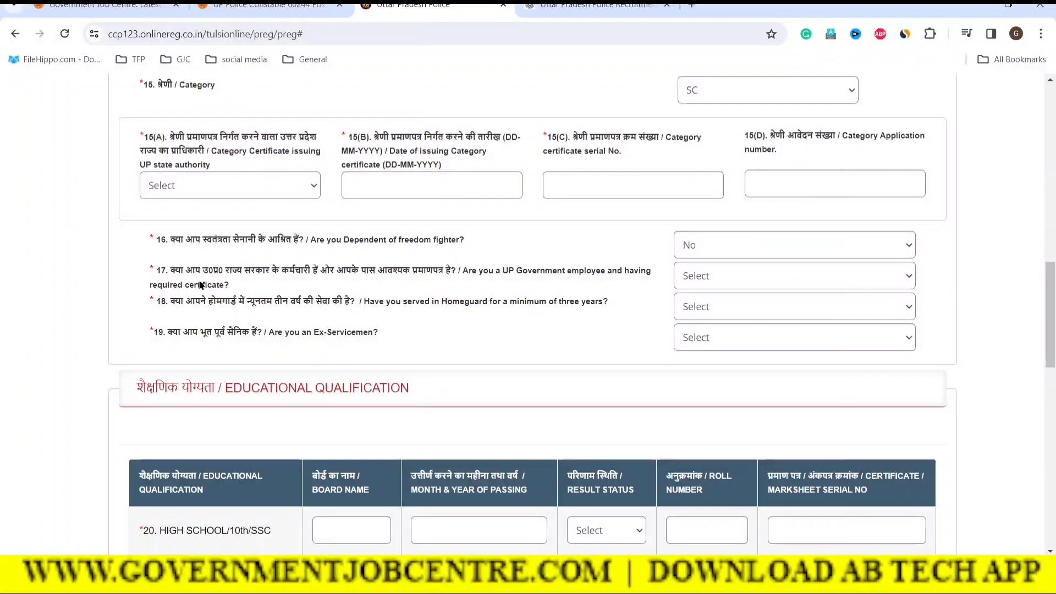
Answer No to question 17, whether the applicant is a UP government employee
{"action": "left_click_drag", "start_coordinate": [184, 273], "coordinate": [452, 276]}
{"action": "left_click", "coordinate": [501, 275]}
{"action": "left_click", "coordinate": [766, 275]}
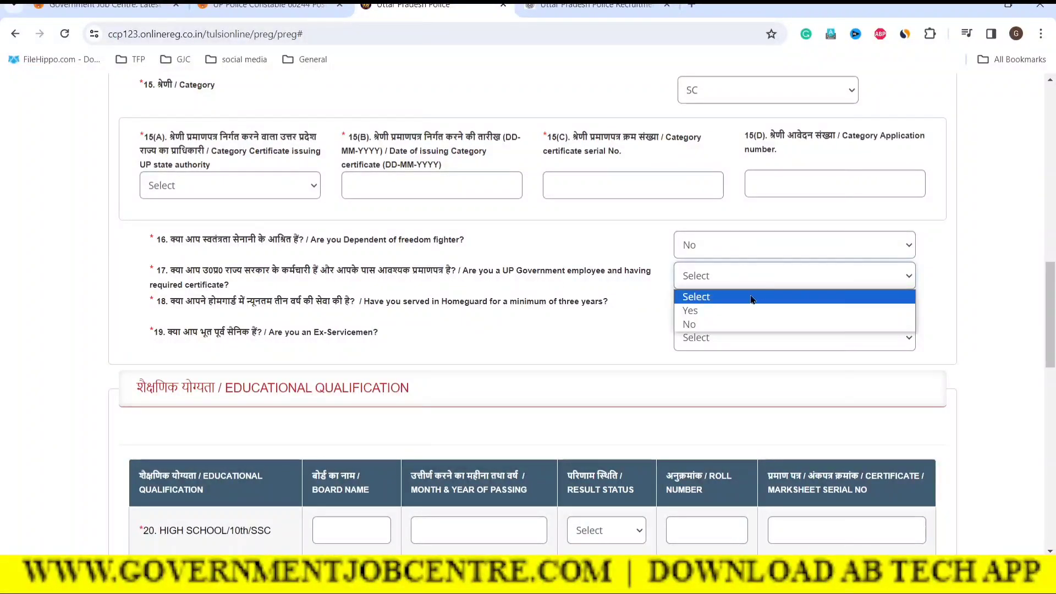
{"action": "left_click", "coordinate": [694, 325]}
{"action": "left_click", "coordinate": [598, 337]}
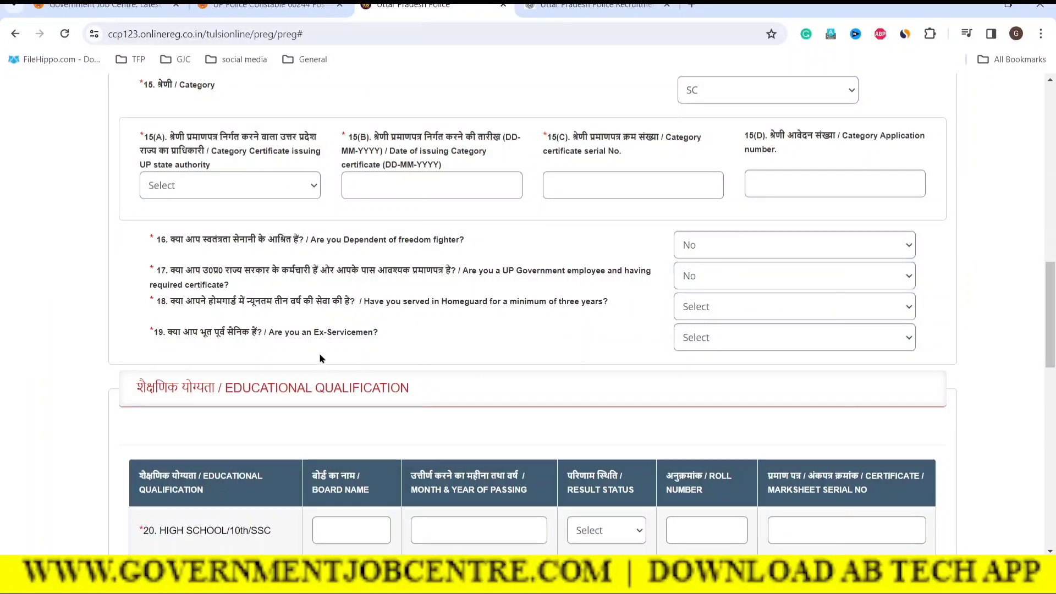
Set the Homeguard service question 18 to Yes, then change it back to No
{"action": "left_click_drag", "start_coordinate": [183, 300], "coordinate": [353, 302]}
{"action": "left_click", "coordinate": [467, 328]}
{"action": "left_click", "coordinate": [735, 317]}
{"action": "left_click", "coordinate": [692, 342]}
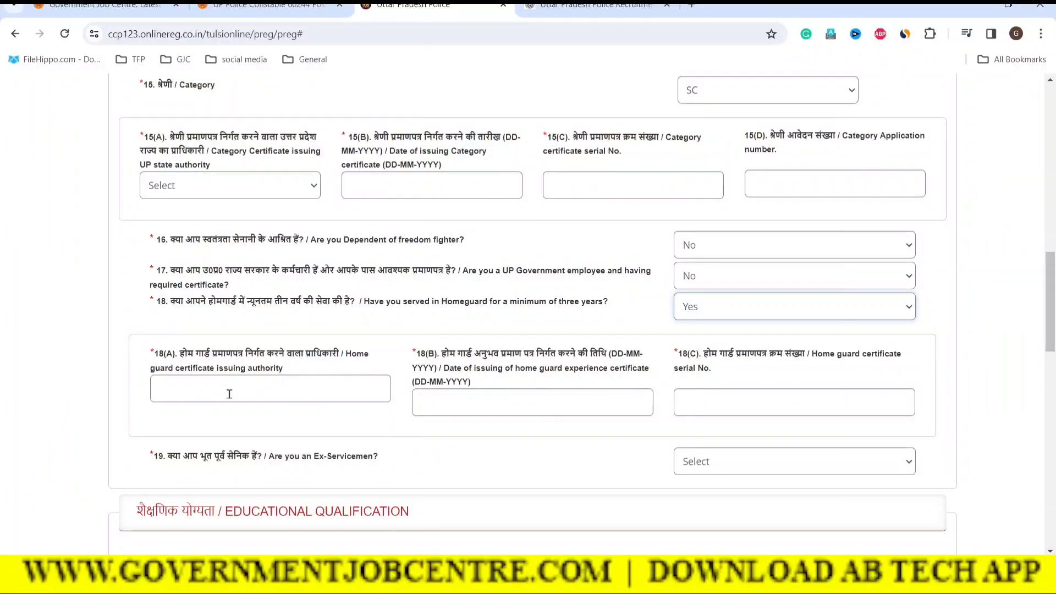
{"action": "left_click", "coordinate": [198, 386]}
{"action": "left_click", "coordinate": [442, 409]}
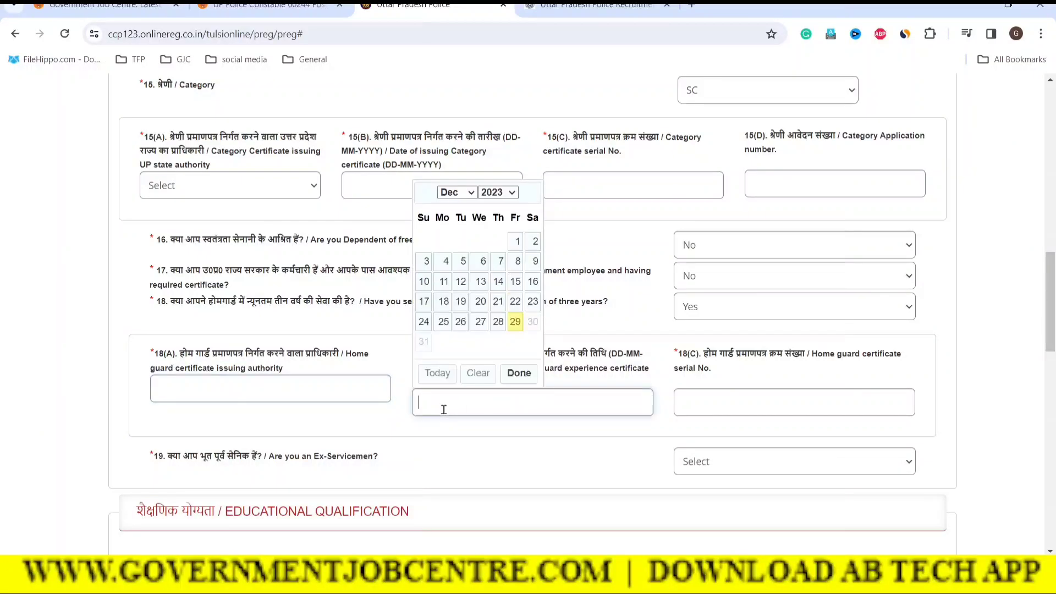
{"action": "left_click", "coordinate": [778, 344]}
{"action": "left_click", "coordinate": [707, 308]}
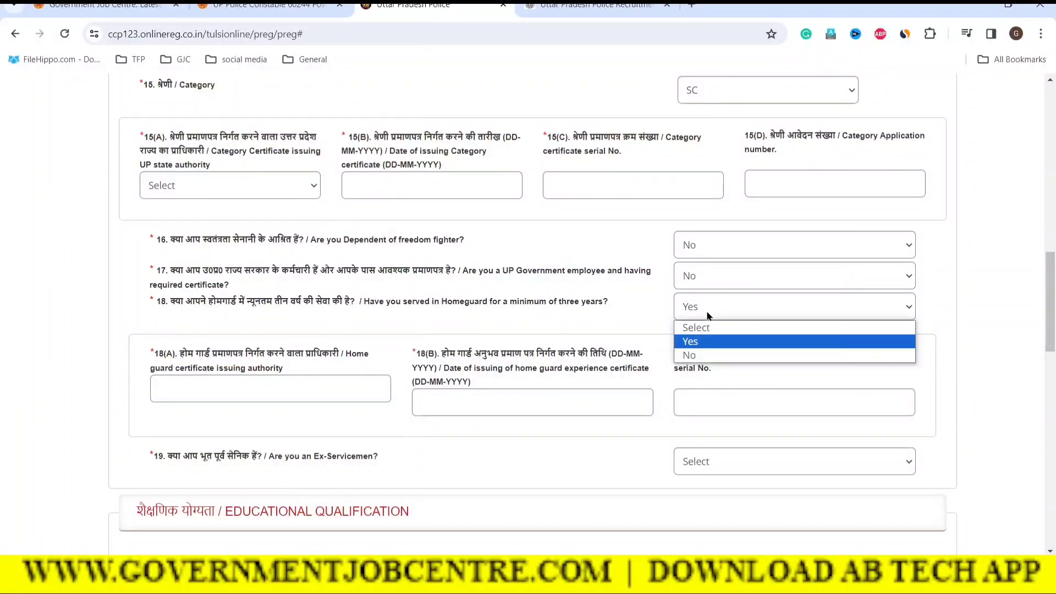
{"action": "left_click", "coordinate": [689, 356]}
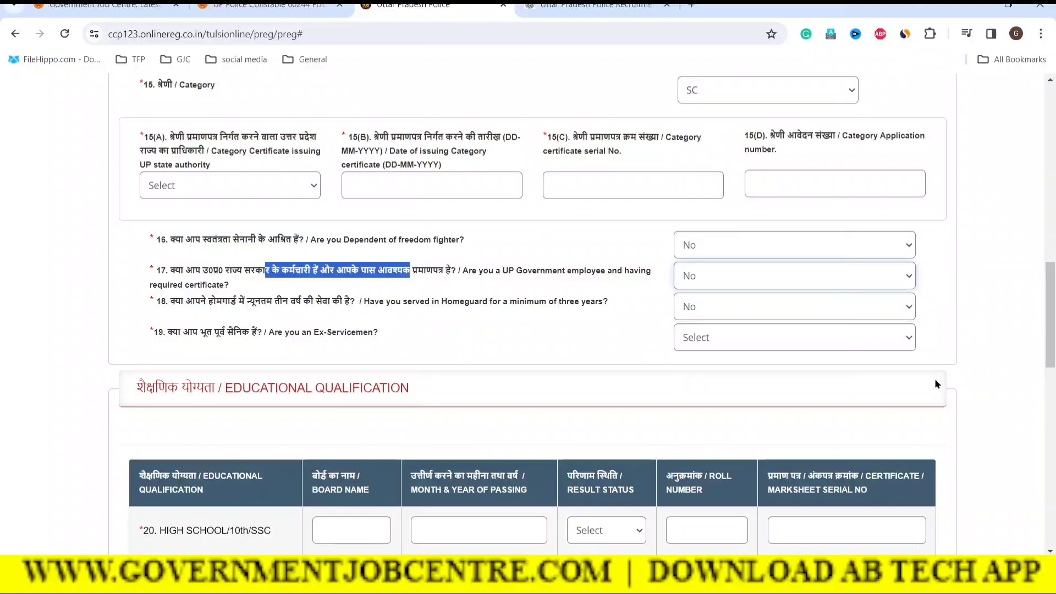
{"action": "left_click", "coordinate": [953, 368]}
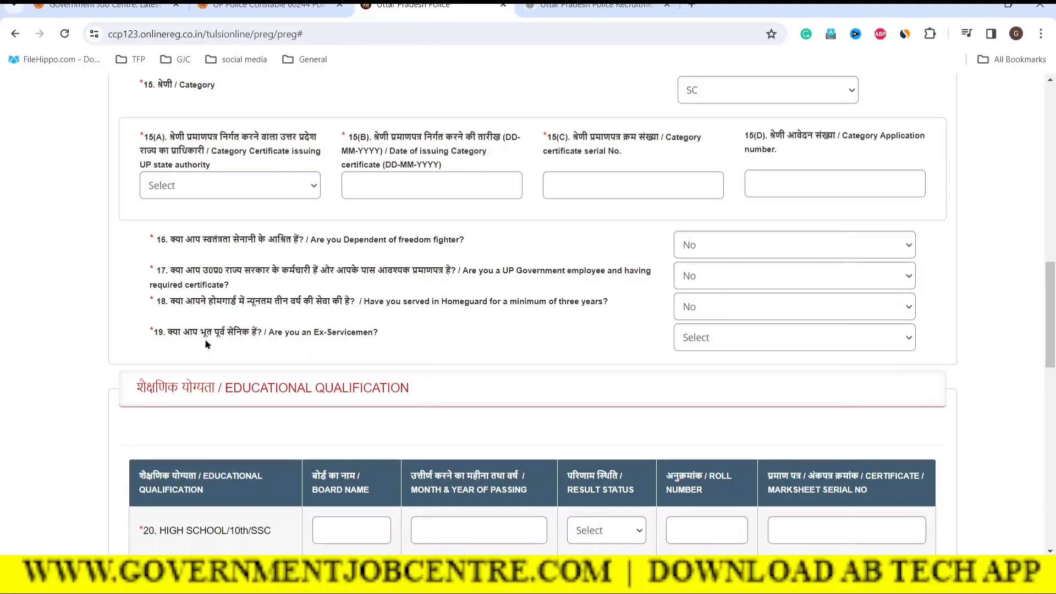
Set the ex-servicemen question 19 to Yes, then change it to No
{"action": "left_click_drag", "start_coordinate": [211, 334], "coordinate": [296, 335]}
{"action": "left_click", "coordinate": [770, 342]}
{"action": "left_click", "coordinate": [690, 373]}
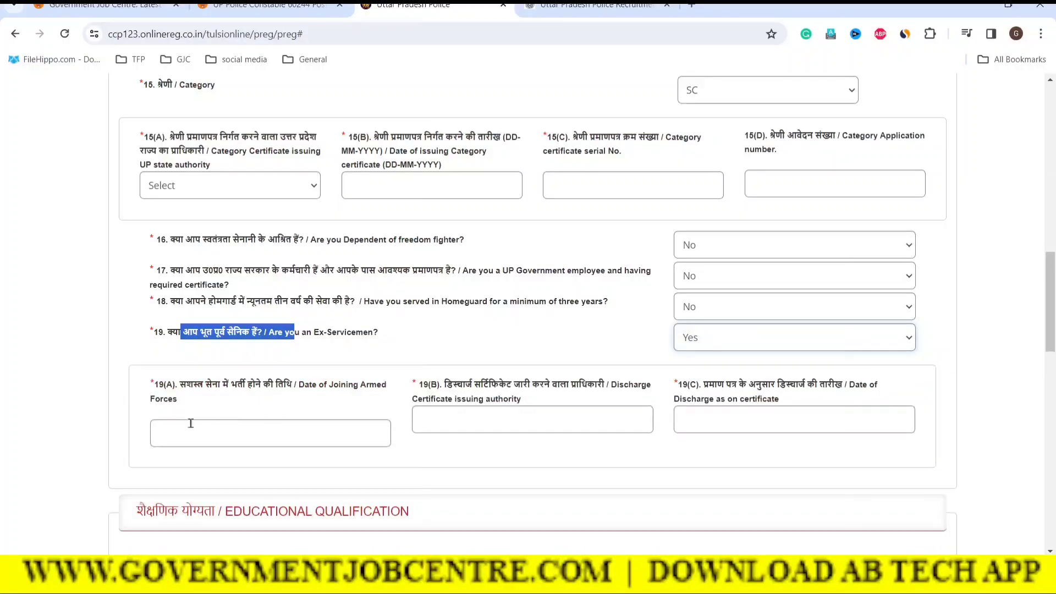
{"action": "left_click", "coordinate": [700, 336]}
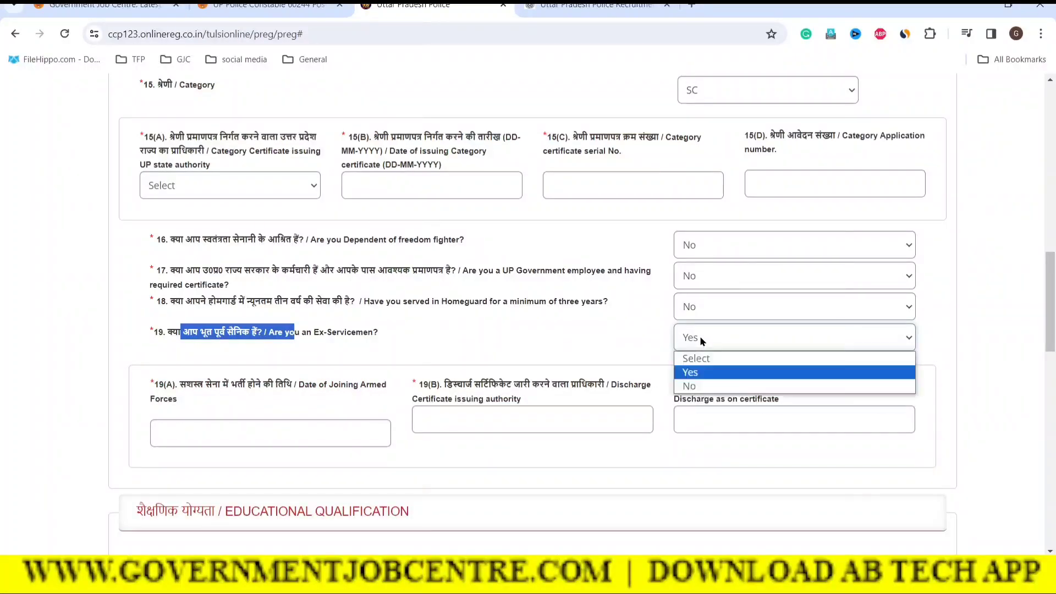
{"action": "left_click", "coordinate": [688, 387]}
{"action": "left_click", "coordinate": [613, 361]}
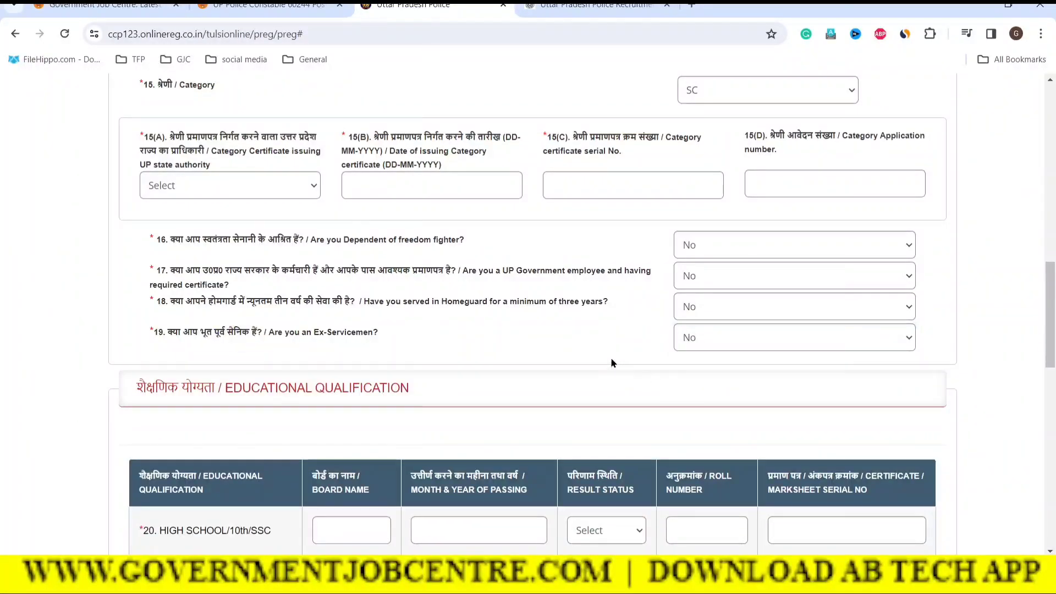
{"action": "scroll", "coordinate": [599, 359], "scroll_direction": "up", "scroll_amount": 8}
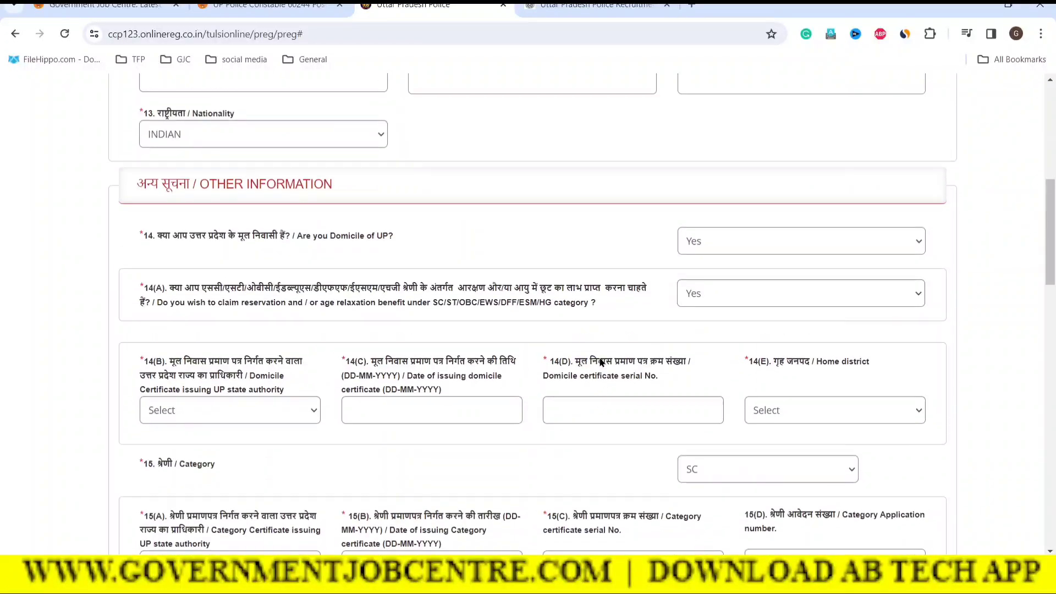
Enter 'UP BOARD ALLAHABD' as the high school board and Jun 2005 as the passing month/year
{"action": "scroll", "coordinate": [599, 358], "scroll_direction": "down", "scroll_amount": 14}
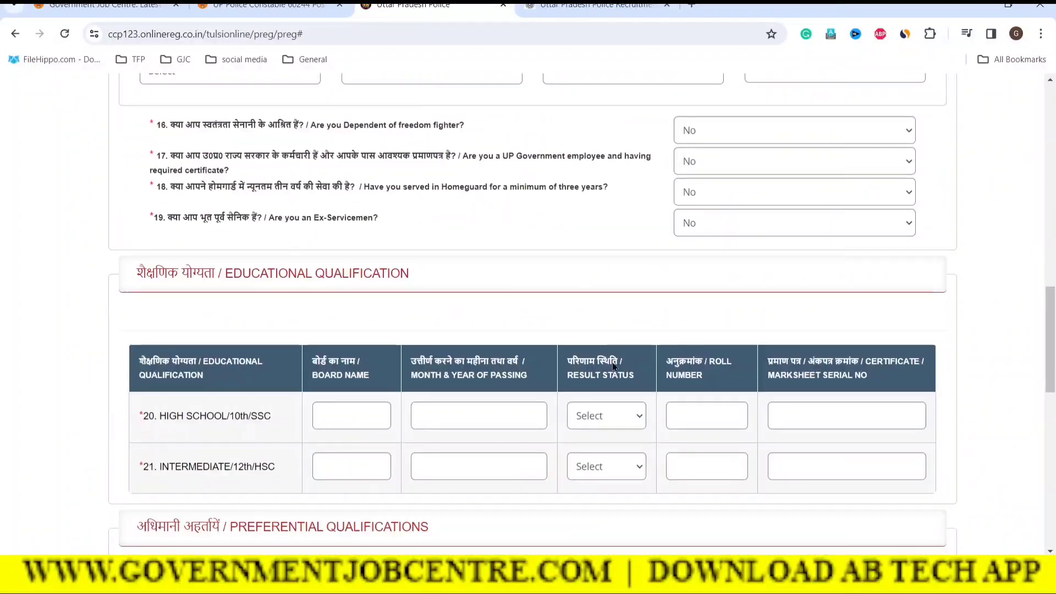
{"action": "left_click", "coordinate": [346, 252]}
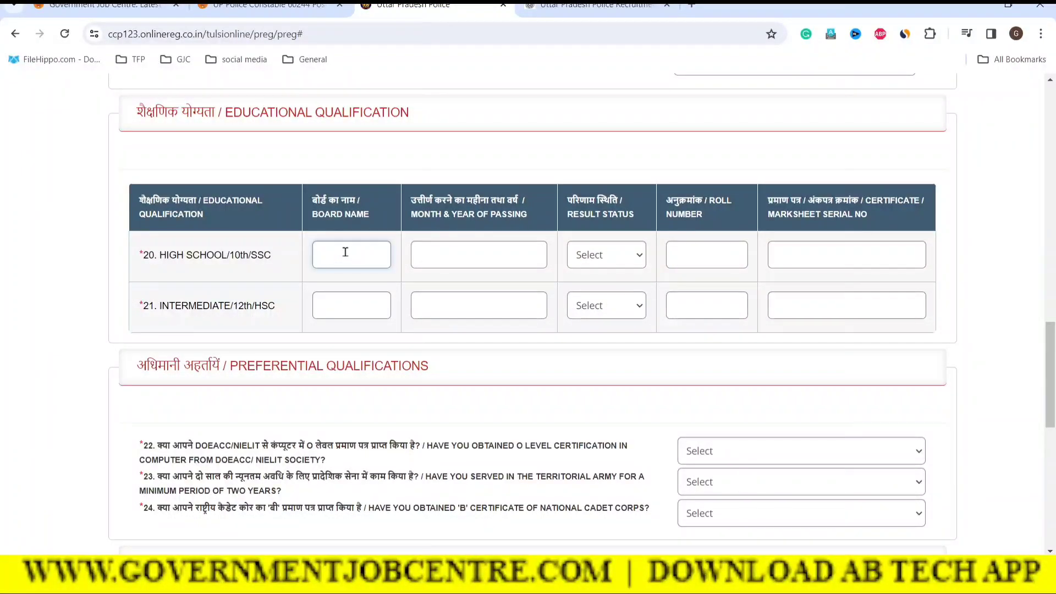
{"action": "type", "text": "UP"}
{"action": "type", "text": " BOARD ALLAHABD"}
{"action": "left_click", "coordinate": [434, 259]}
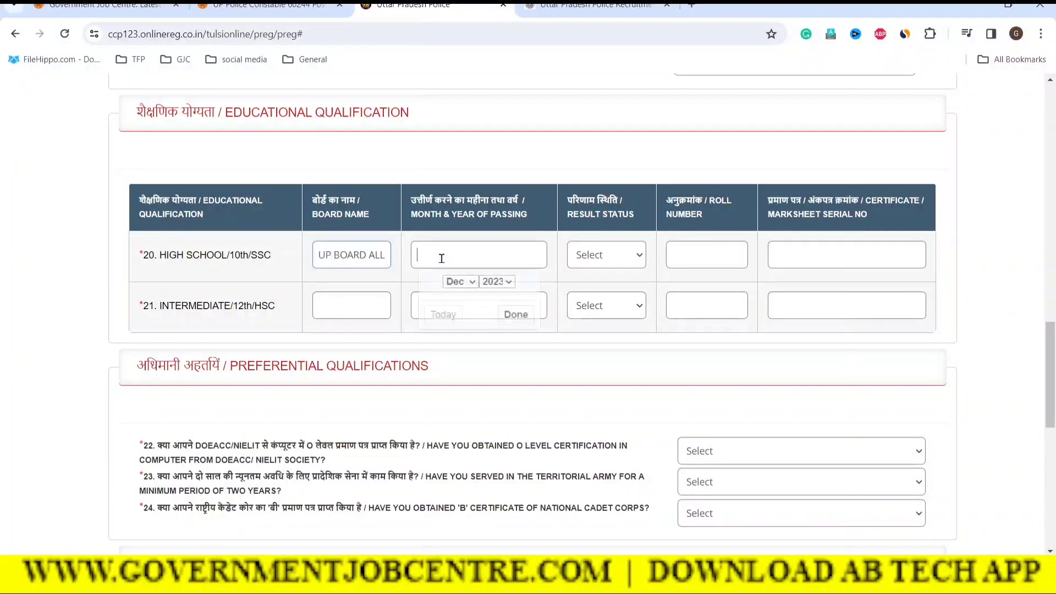
{"action": "left_click", "coordinate": [491, 283]}
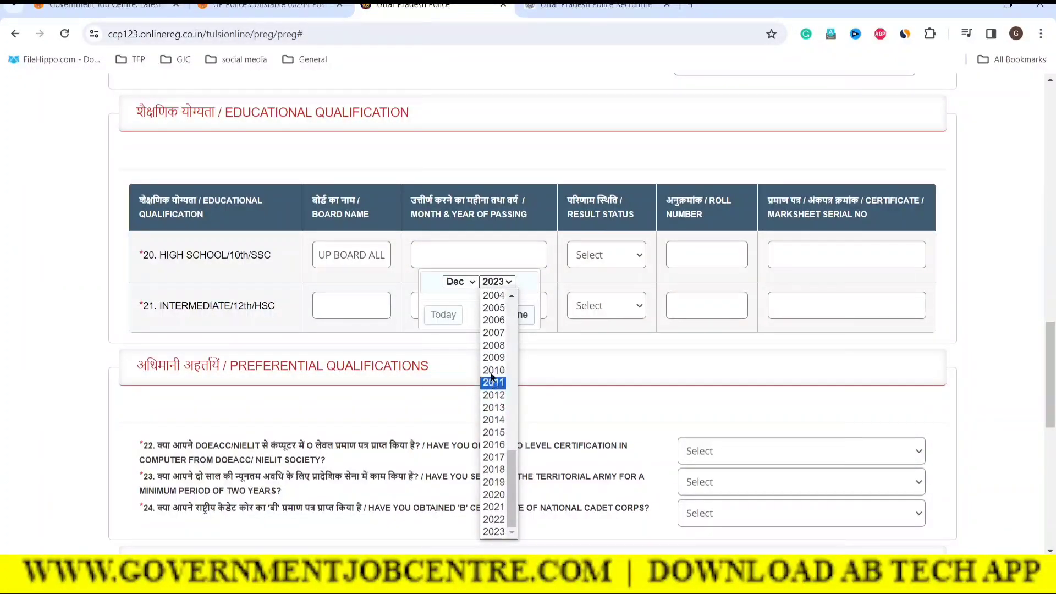
{"action": "left_click", "coordinate": [493, 308]}
{"action": "left_click", "coordinate": [461, 283]}
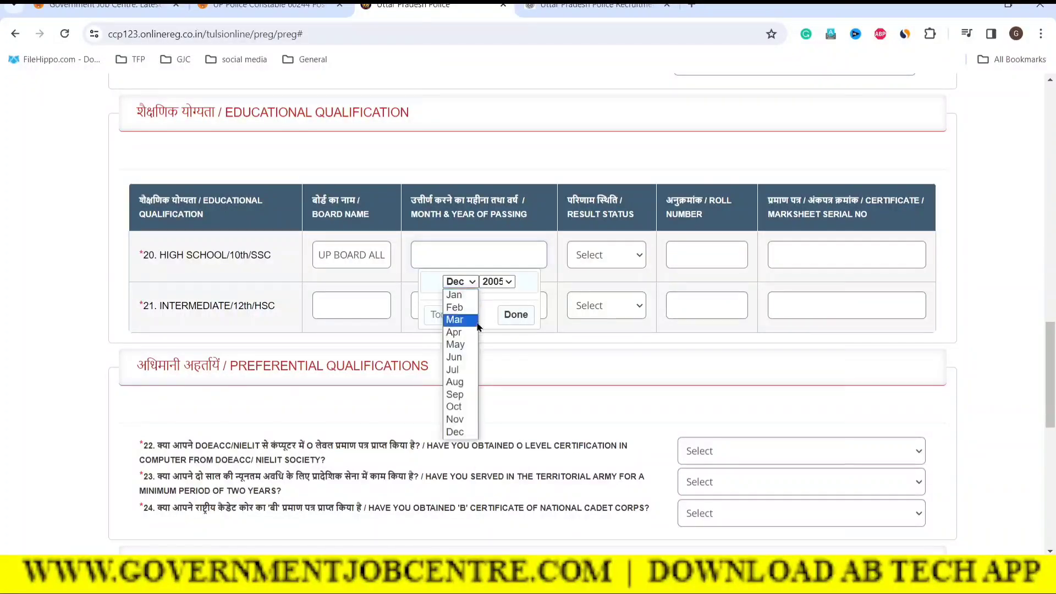
{"action": "left_click", "coordinate": [454, 359]}
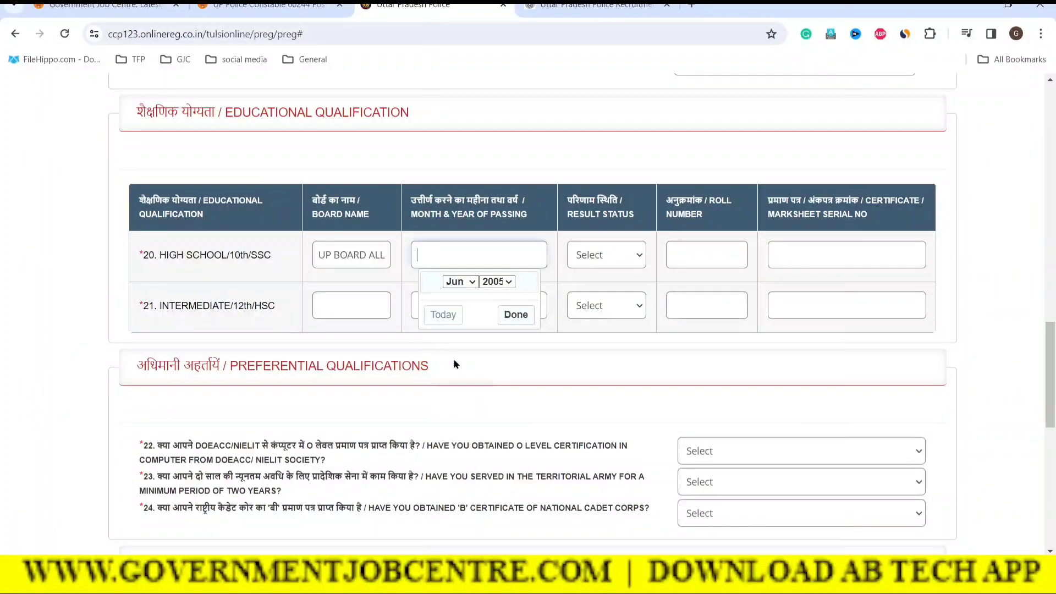
{"action": "left_click", "coordinate": [516, 314]}
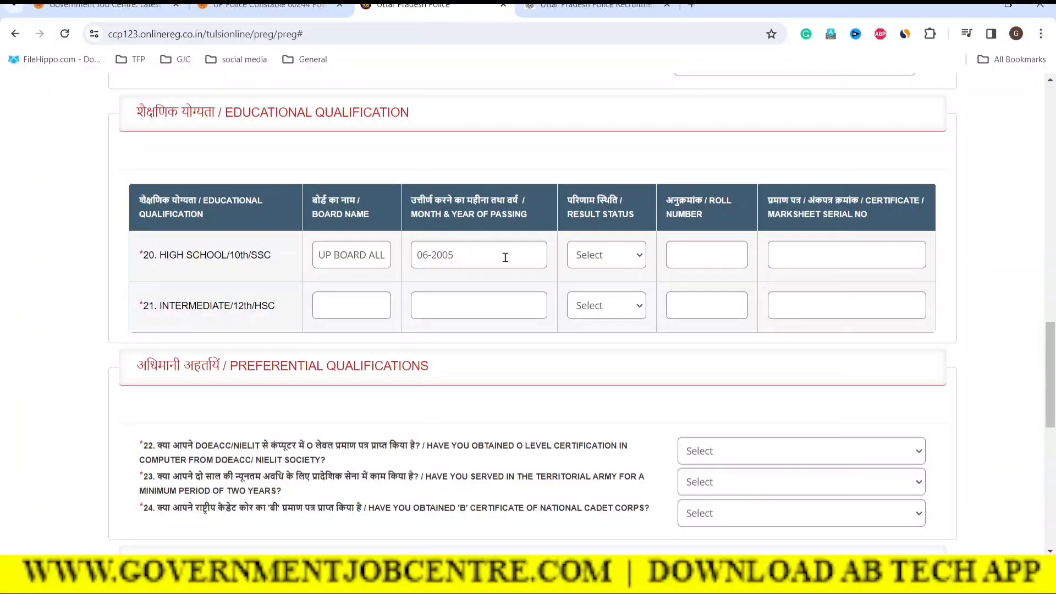
Mark the high school result PASS and enter the roll number and marksheet serial number
{"action": "left_click", "coordinate": [597, 259]}
{"action": "left_click", "coordinate": [608, 289]}
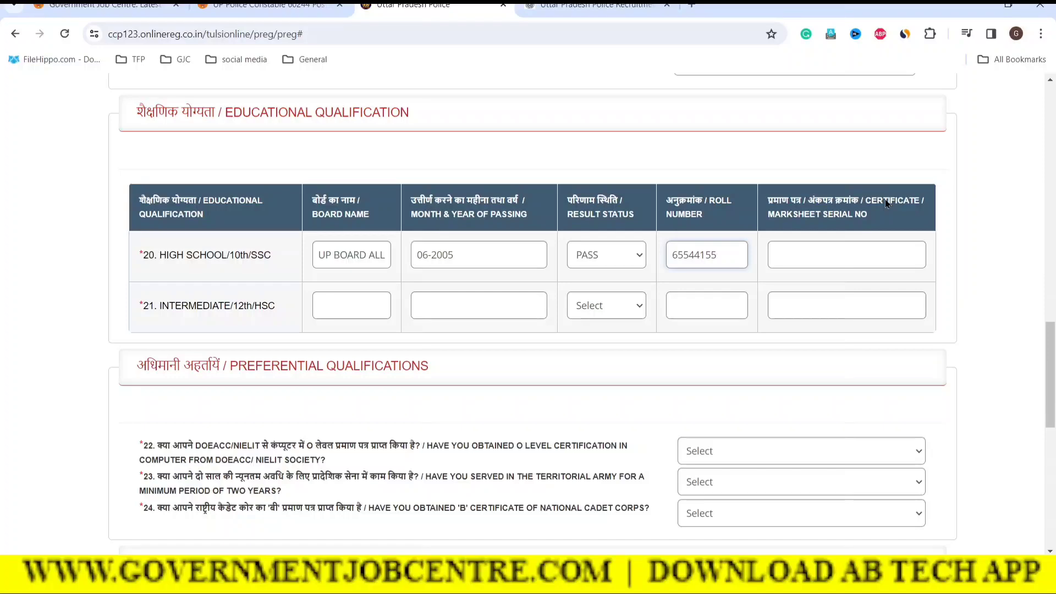
{"action": "left_click", "coordinate": [811, 247]}
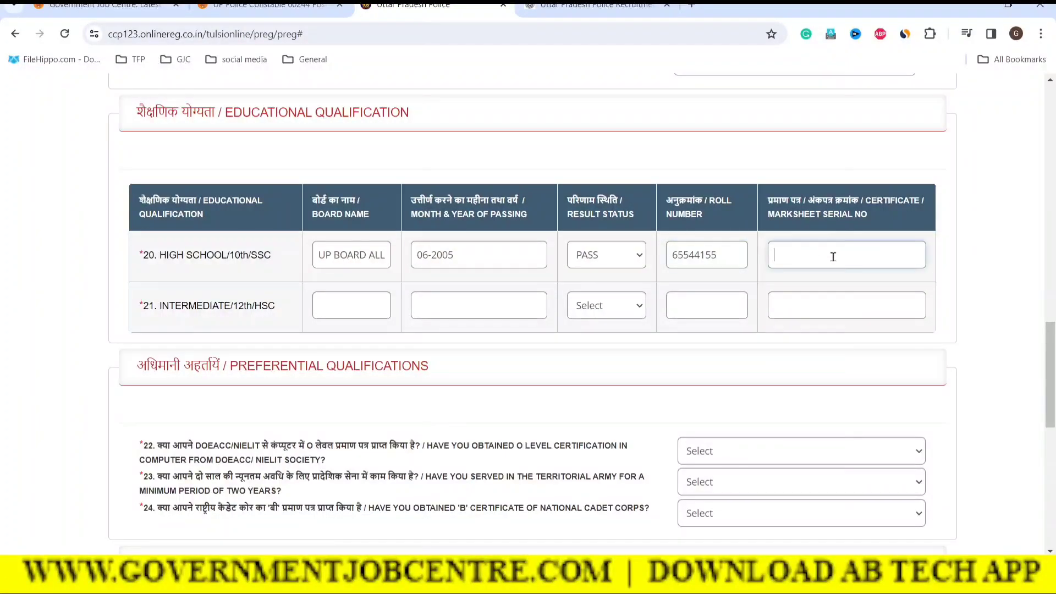
{"action": "left_click", "coordinate": [981, 282]}
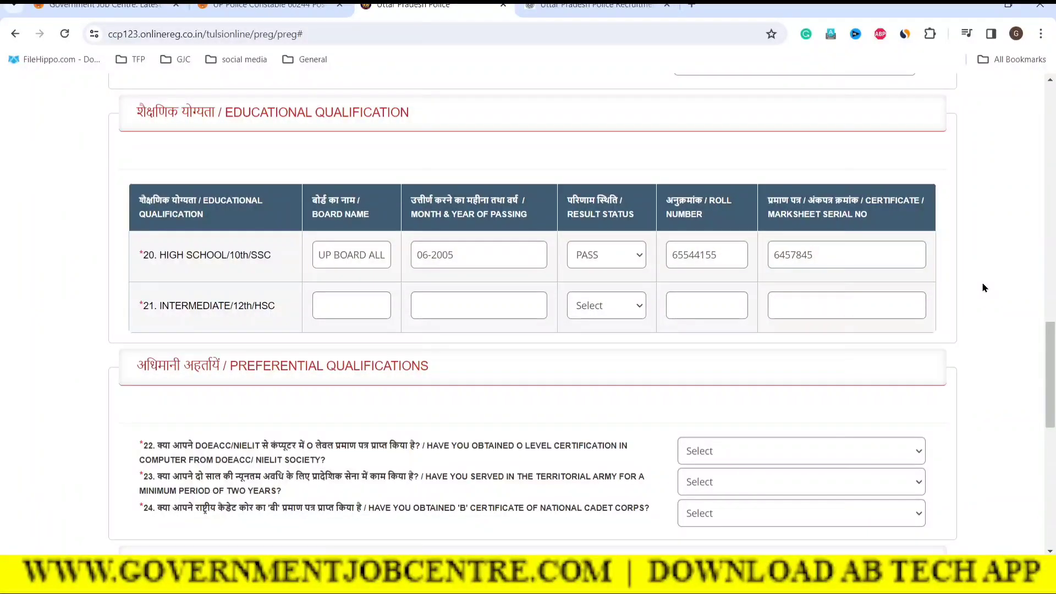
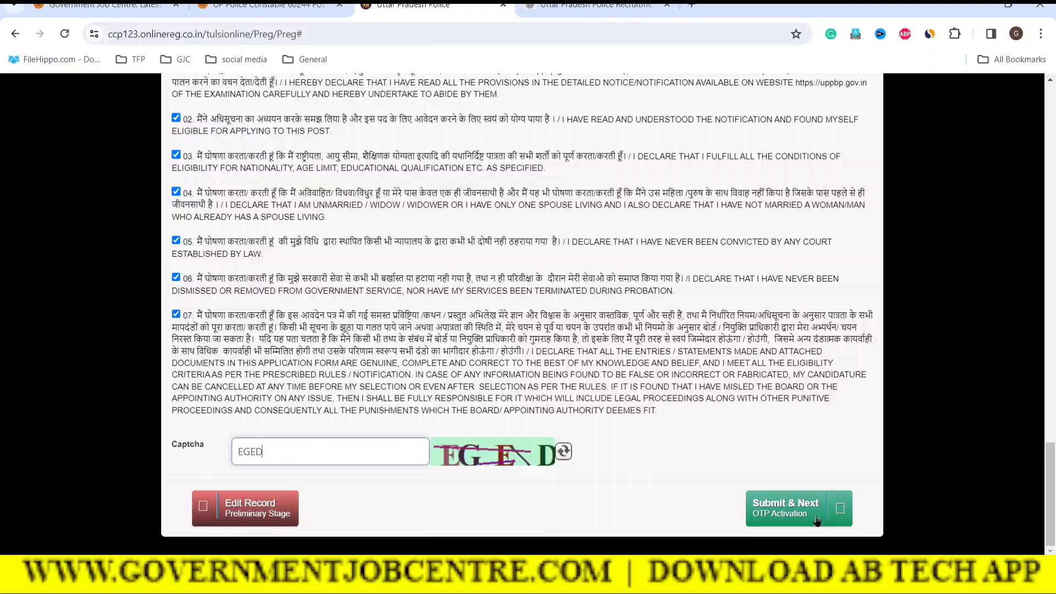
Submit the completed preliminary registration form to move on to OTP activation
{"action": "left_click", "coordinate": [787, 515]}
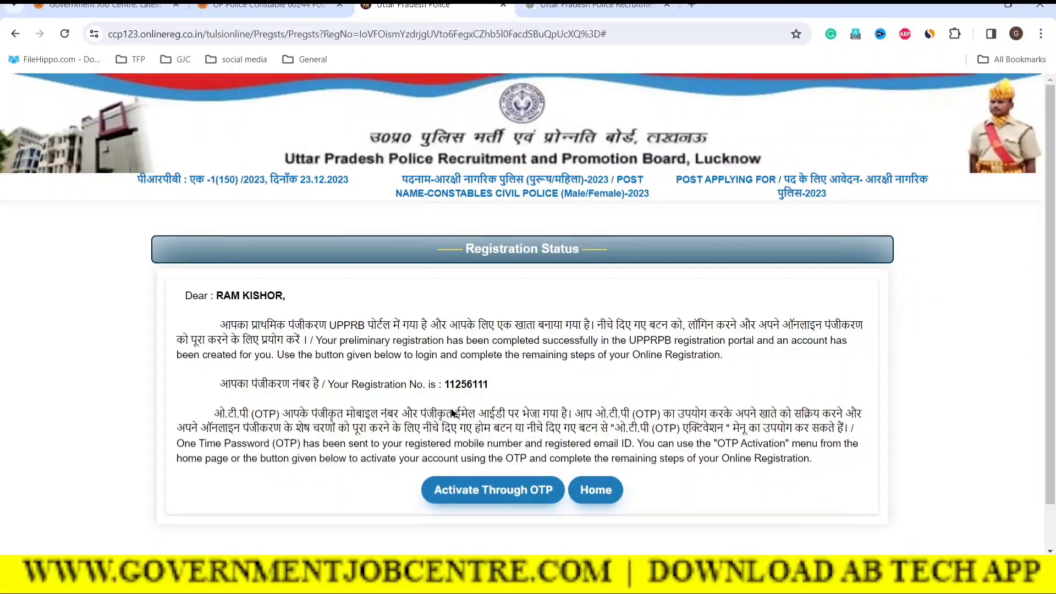
Copy the registration number from the status page and start entering it on the OTP activation page
{"action": "left_click_drag", "start_coordinate": [446, 387], "coordinate": [489, 388]}
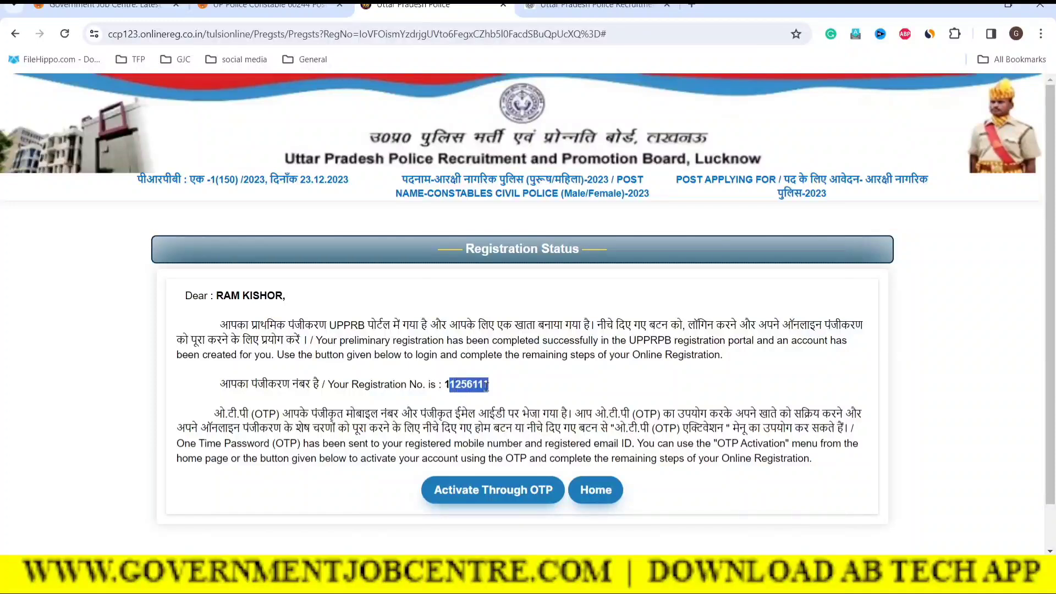
{"action": "left_click", "coordinate": [519, 388]}
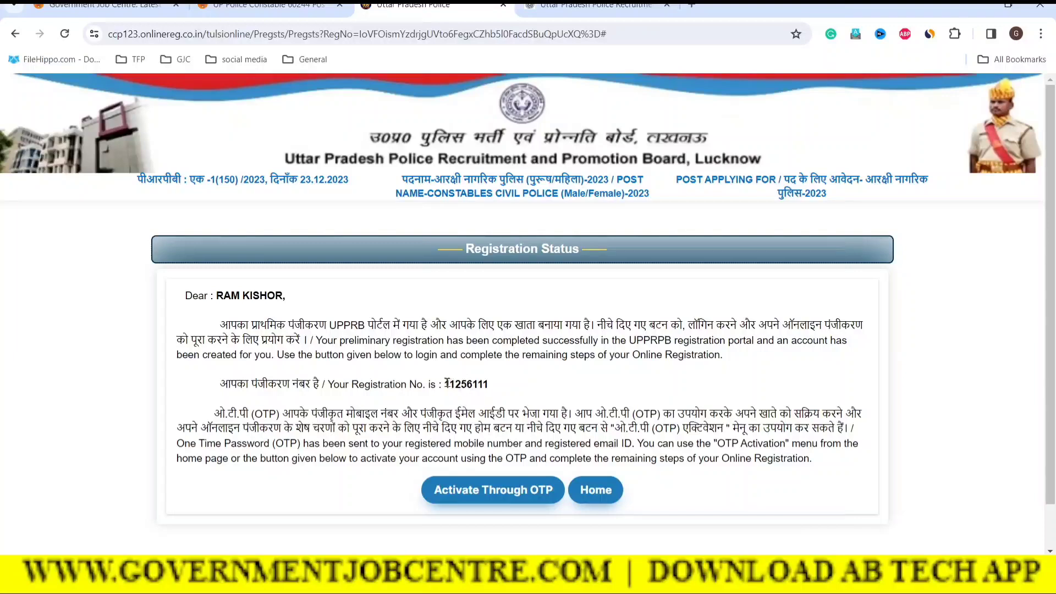
{"action": "left_click_drag", "start_coordinate": [446, 385], "coordinate": [489, 388]}
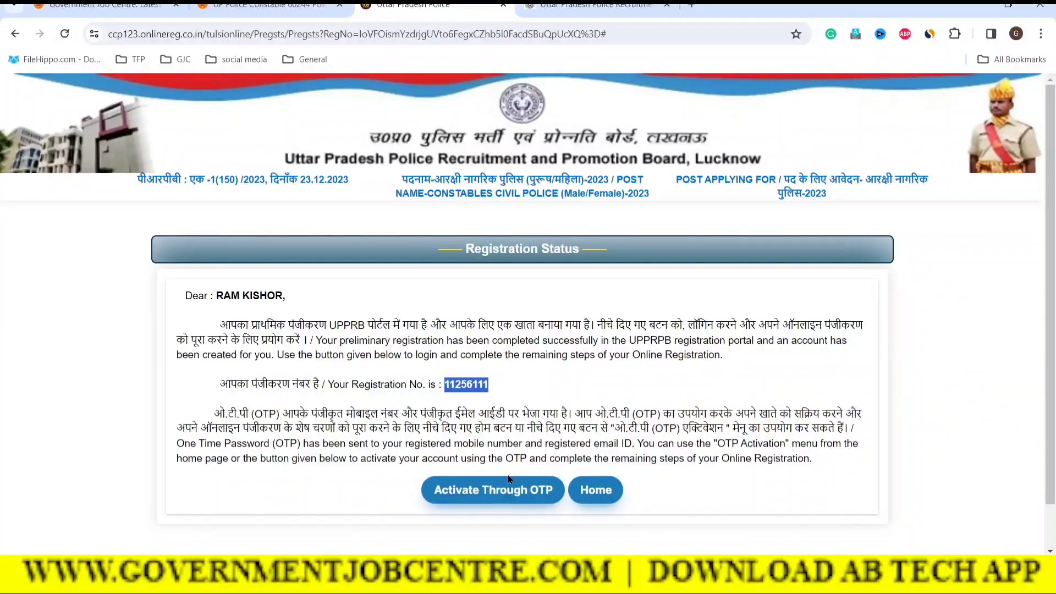
{"action": "left_click", "coordinate": [482, 497]}
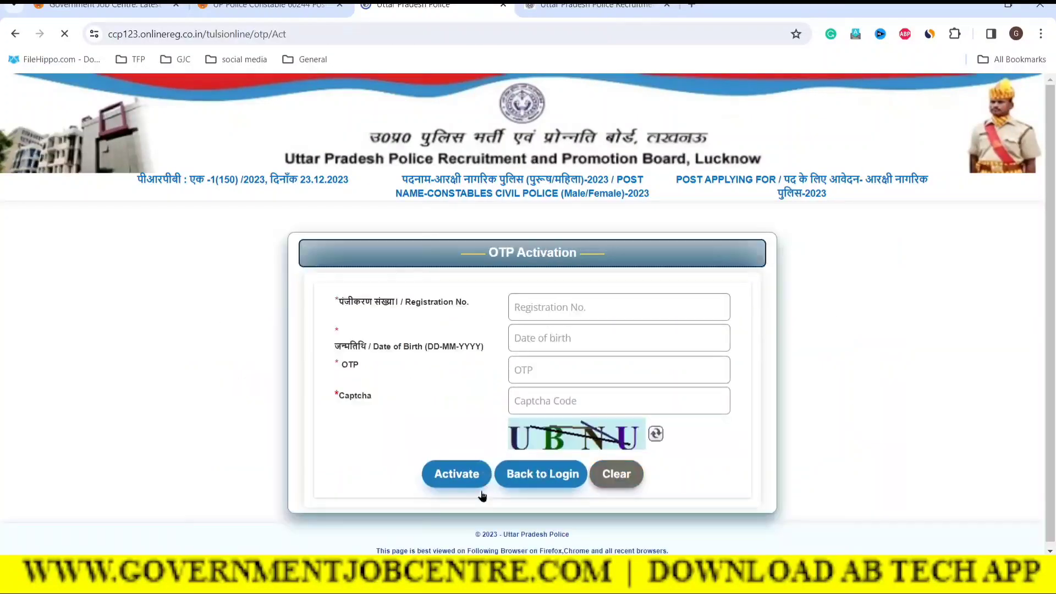
{"action": "left_click", "coordinate": [592, 308]}
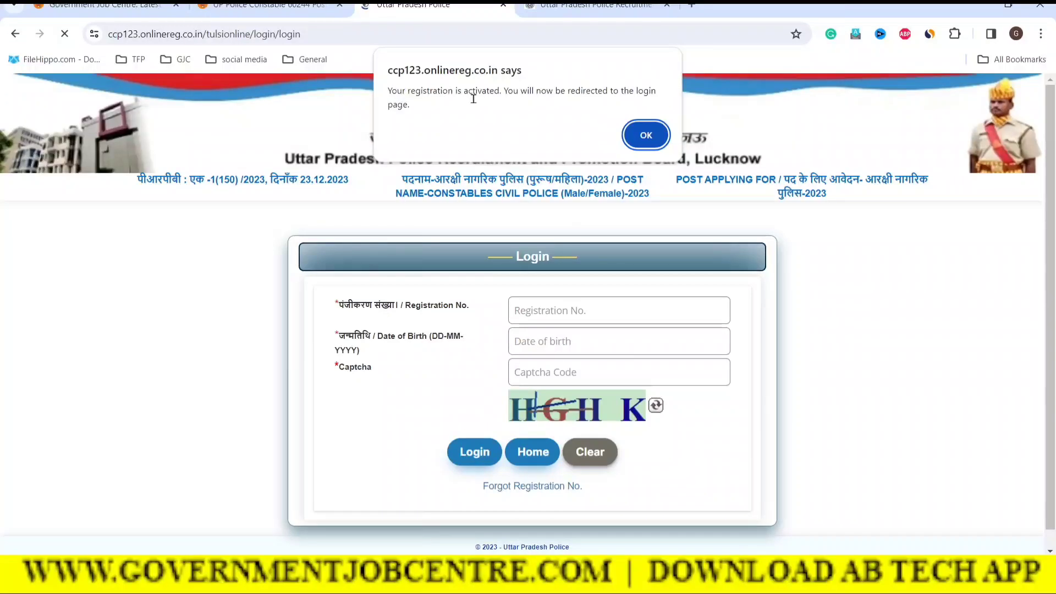
Dismiss the activation notice, check the job notice article, then return to the login page
{"action": "left_click", "coordinate": [647, 135]}
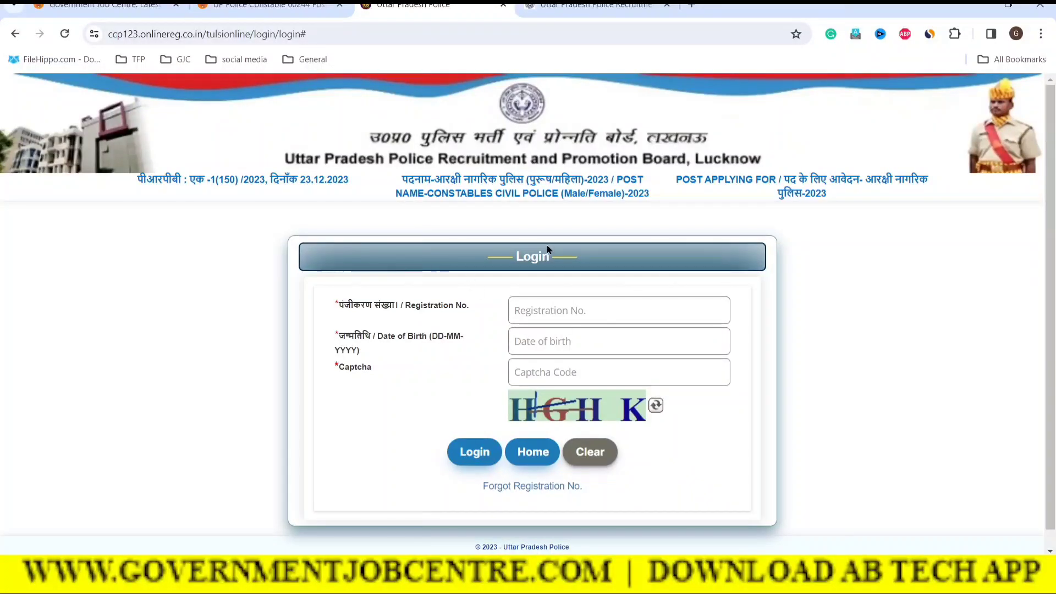
{"action": "left_click_drag", "start_coordinate": [517, 258], "coordinate": [551, 257]}
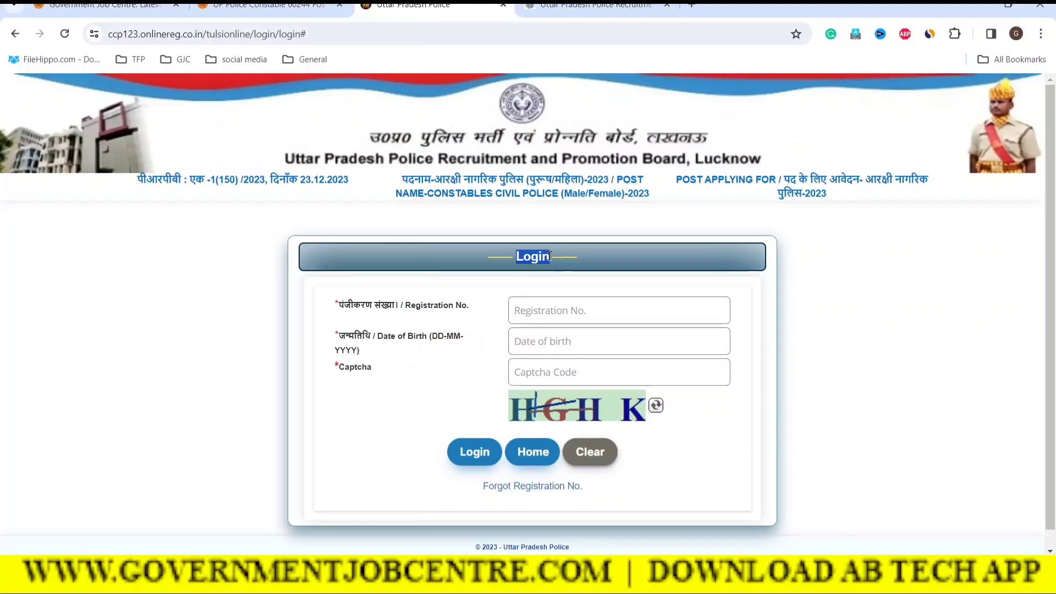
{"action": "left_click", "coordinate": [325, 7]}
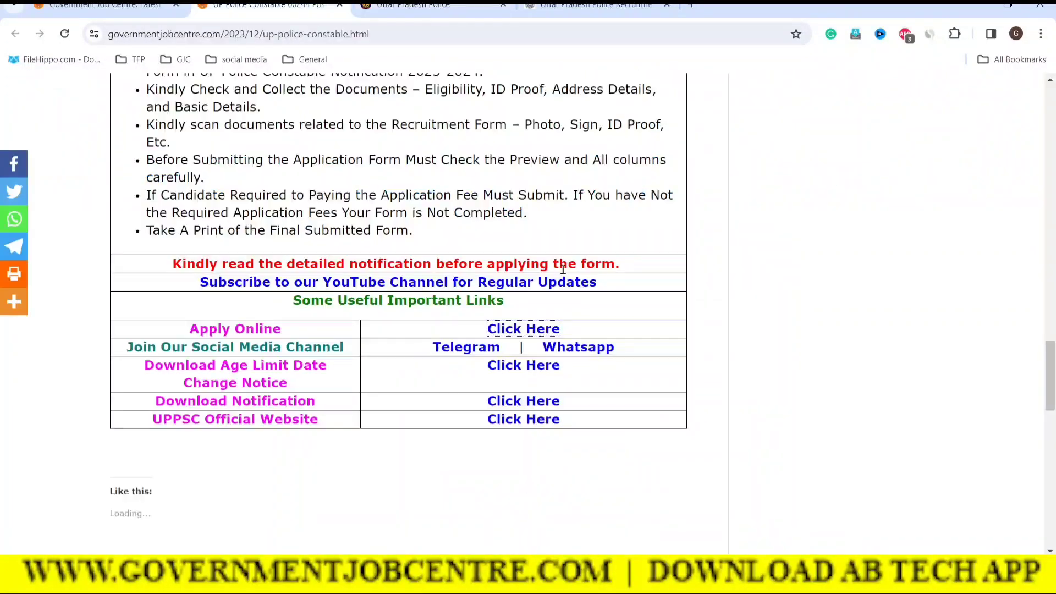
{"action": "left_click", "coordinate": [502, 333]}
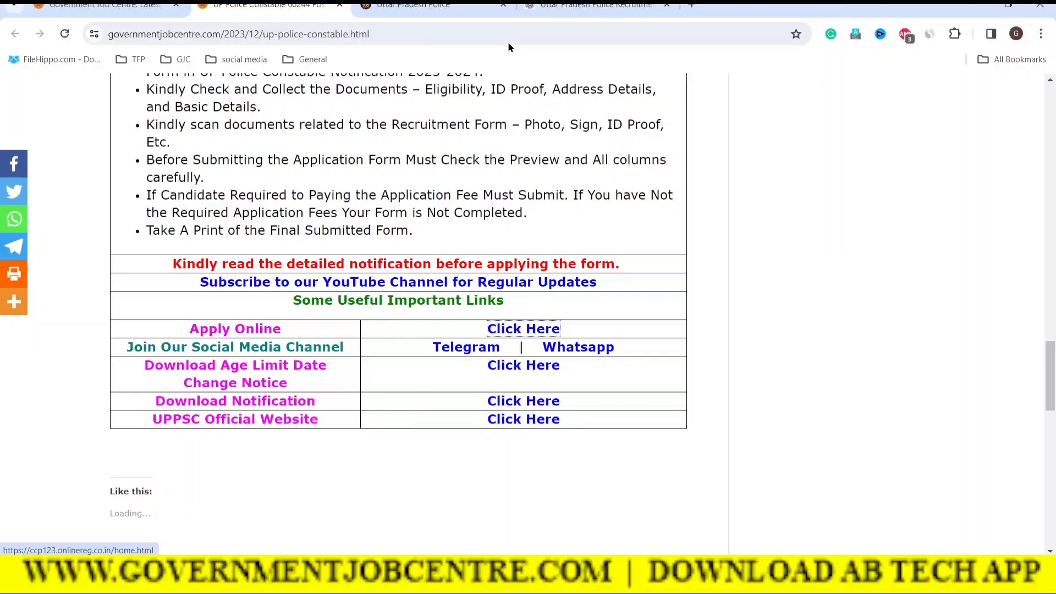
{"action": "left_click", "coordinate": [451, 6]}
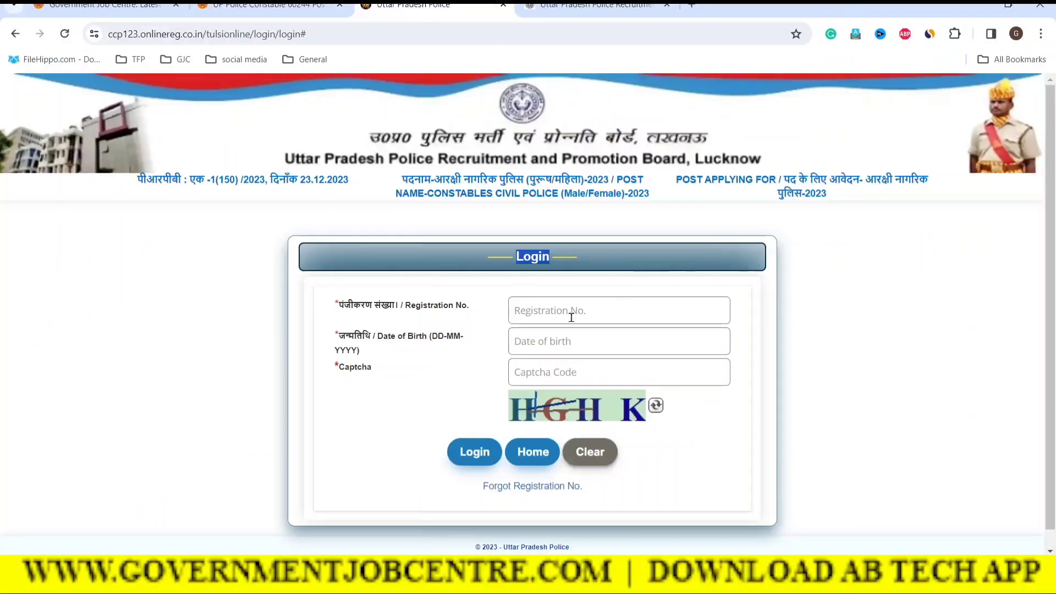
Enter the registration number and date of birth on the login form
{"action": "left_click", "coordinate": [546, 316]}
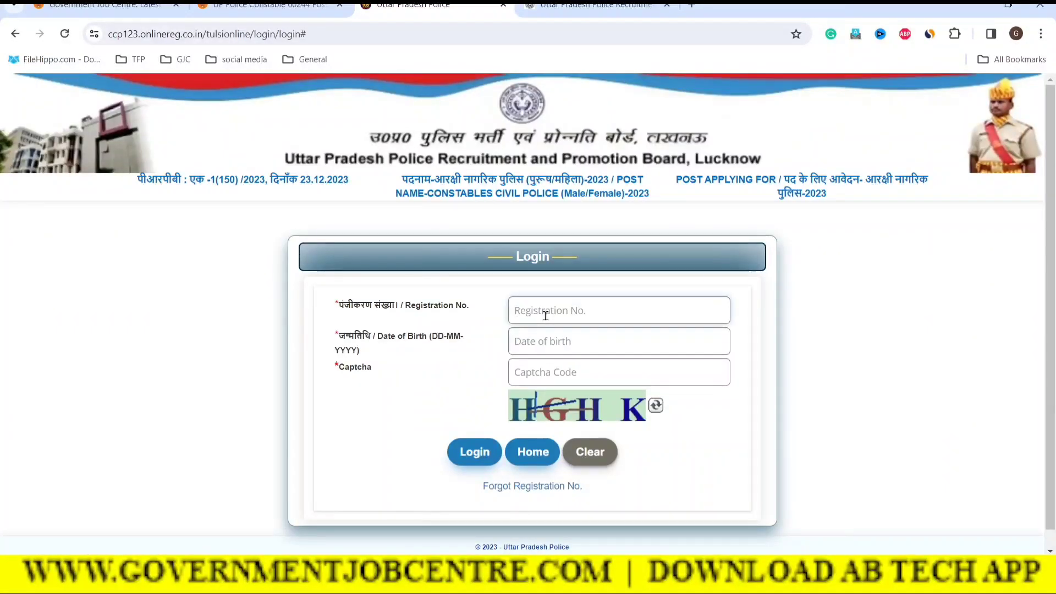
{"action": "left_click", "coordinate": [541, 343]}
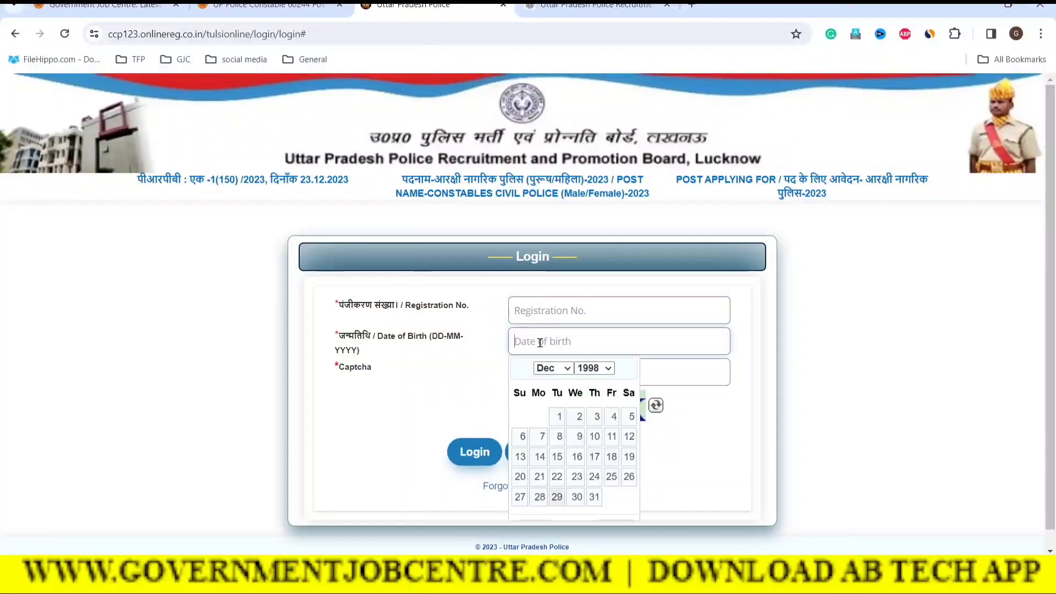
{"action": "left_click", "coordinate": [826, 418]}
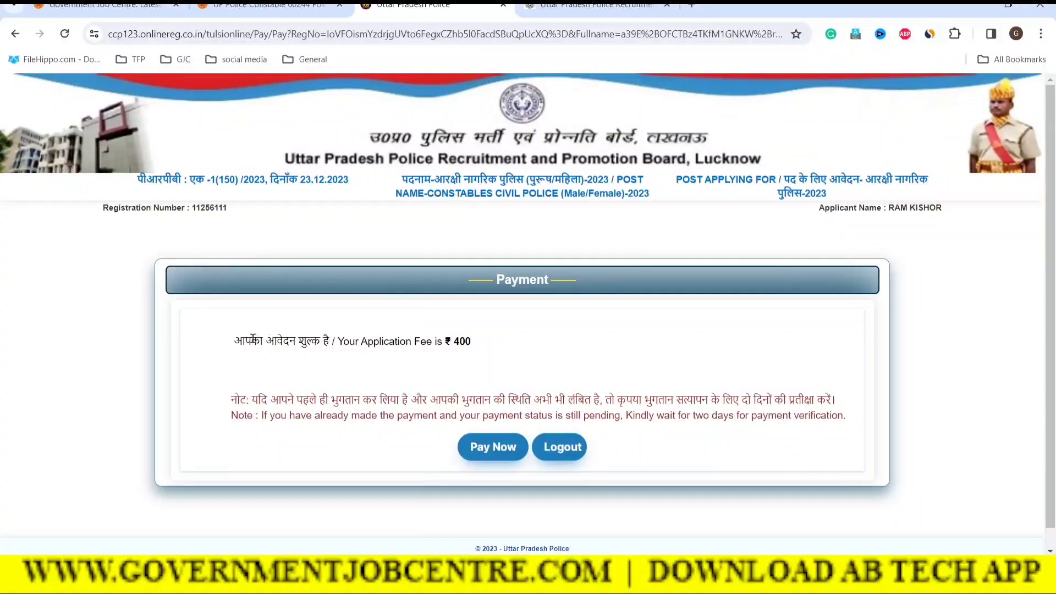
Review the ₹400 application fee line and proceed to pay it
{"action": "left_click_drag", "start_coordinate": [246, 341], "coordinate": [451, 357]}
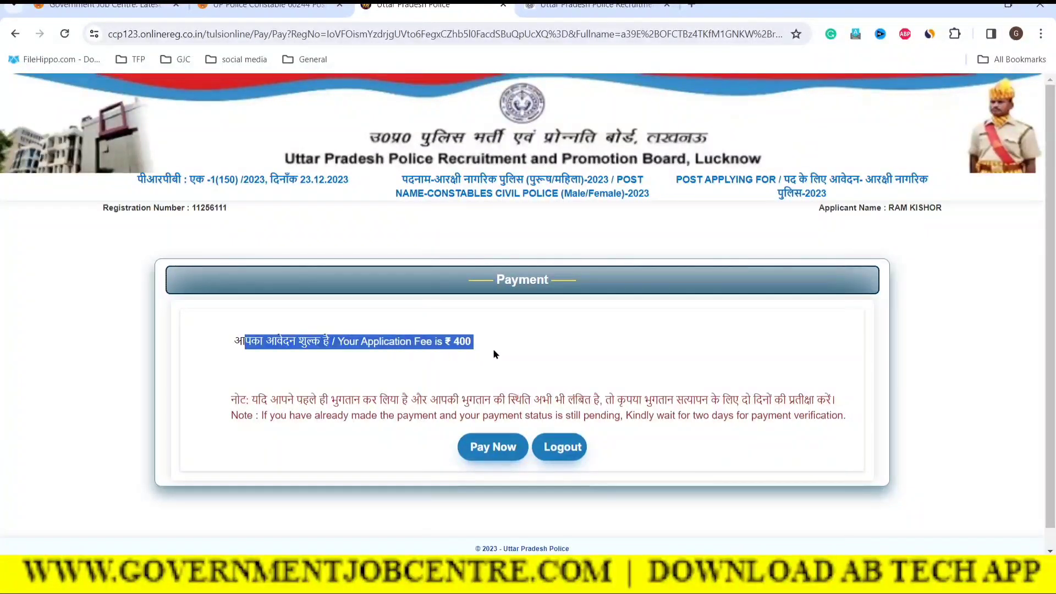
{"action": "left_click", "coordinate": [528, 353]}
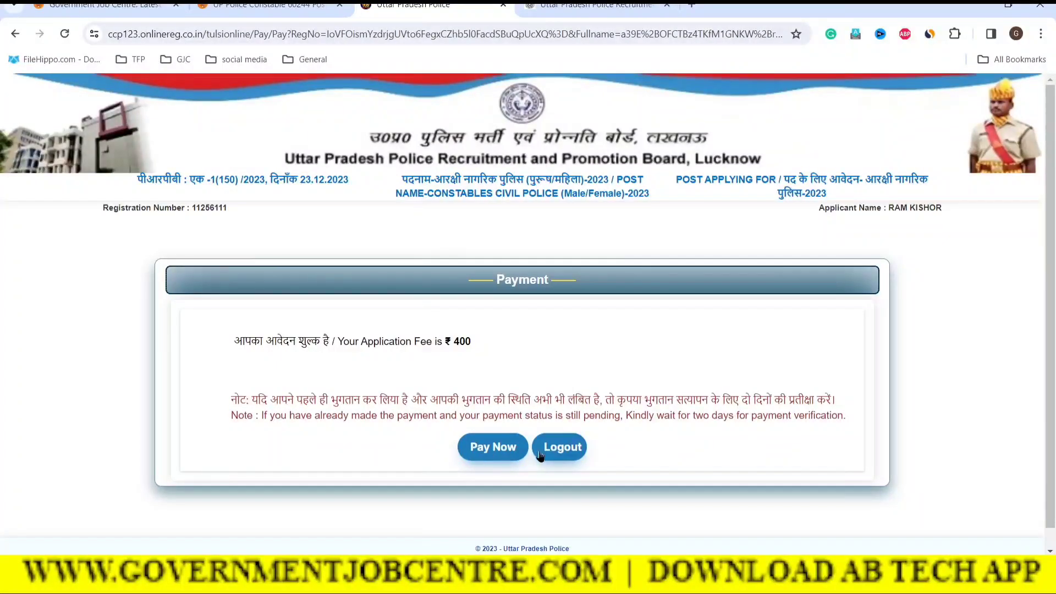
{"action": "left_click", "coordinate": [493, 450]}
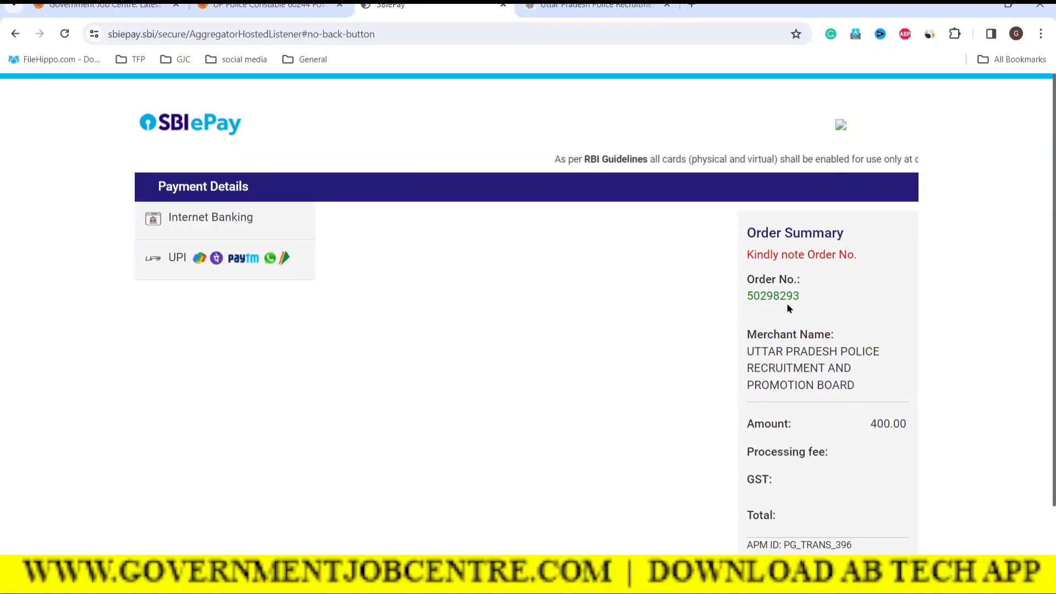
Review the SBIePay order summary for the 400.00 recruitment fee
{"action": "left_click_drag", "start_coordinate": [754, 352], "coordinate": [836, 368]}
{"action": "scroll", "coordinate": [853, 446], "scroll_direction": "down", "scroll_amount": 1}
{"action": "scroll", "coordinate": [845, 428], "scroll_direction": "up", "scroll_amount": 1}
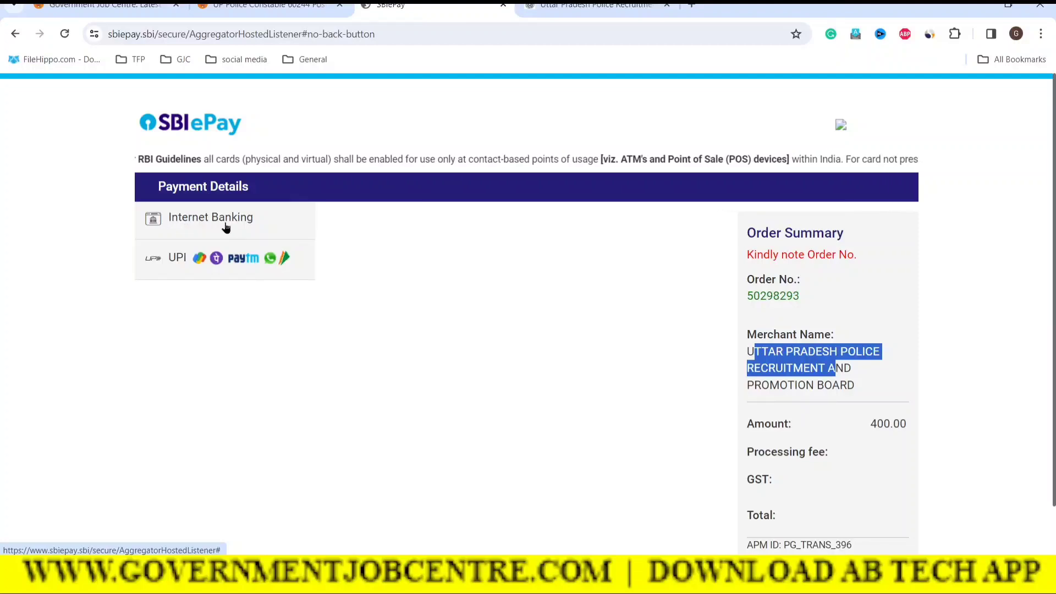
Choose UPI with the QR code option and generate the payment QR code
{"action": "left_click", "coordinate": [190, 259]}
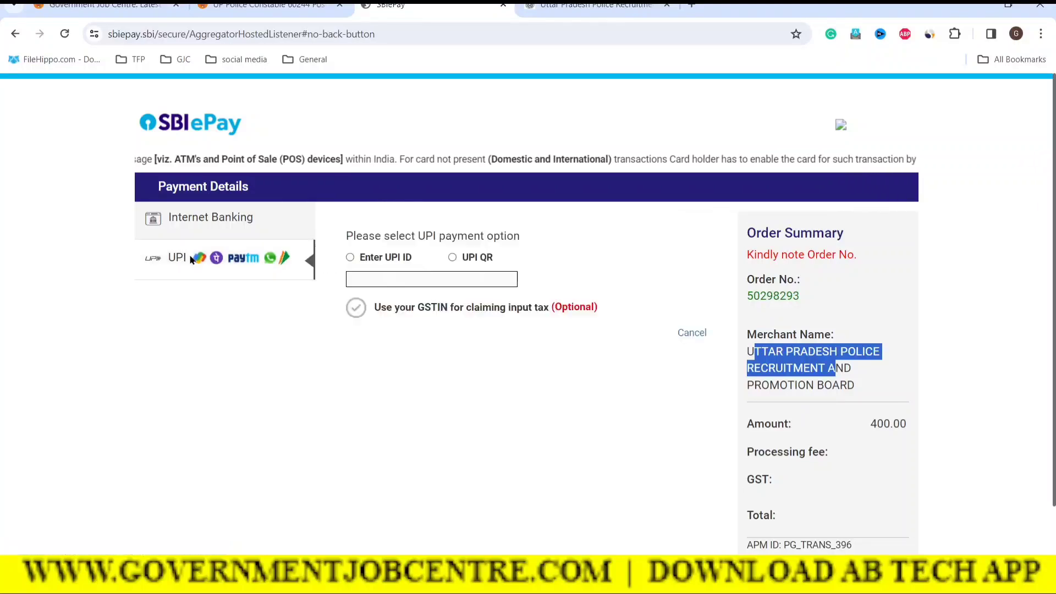
{"action": "left_click", "coordinate": [350, 258]}
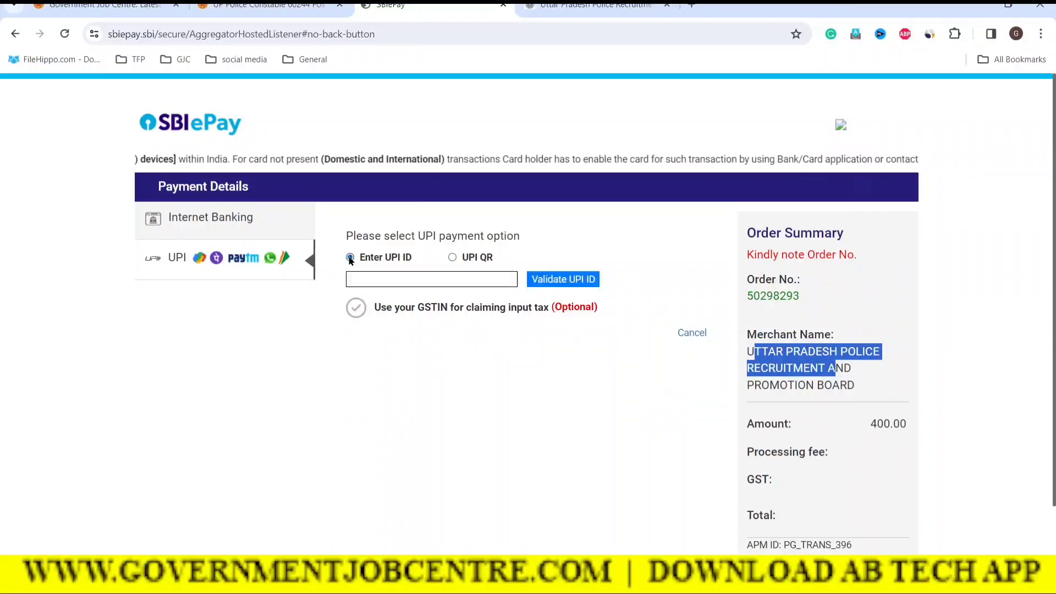
{"action": "left_click", "coordinate": [373, 278]}
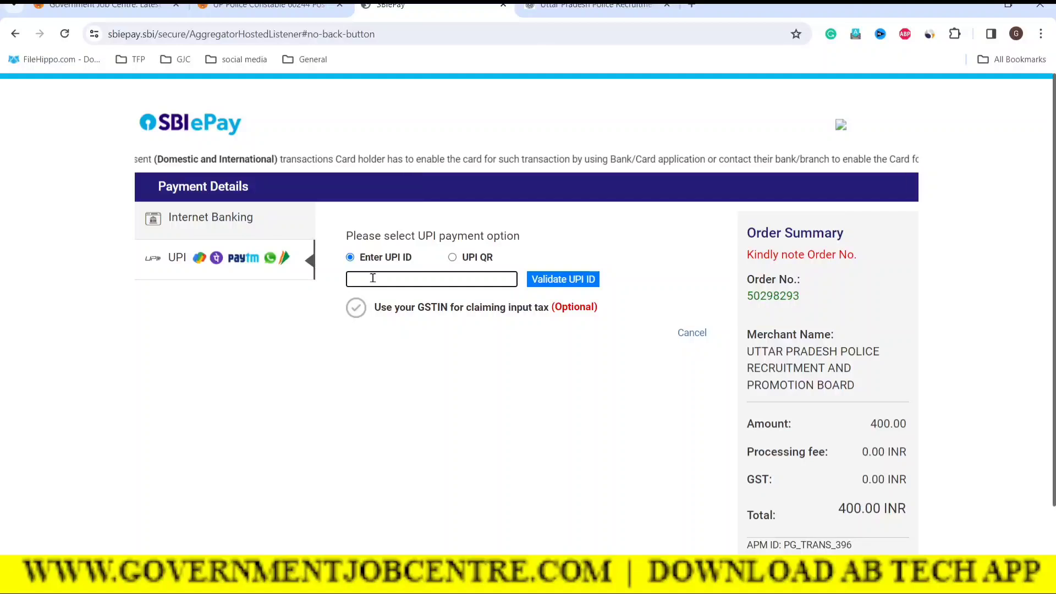
{"action": "left_click", "coordinate": [452, 258]}
{"action": "left_click", "coordinate": [511, 340]}
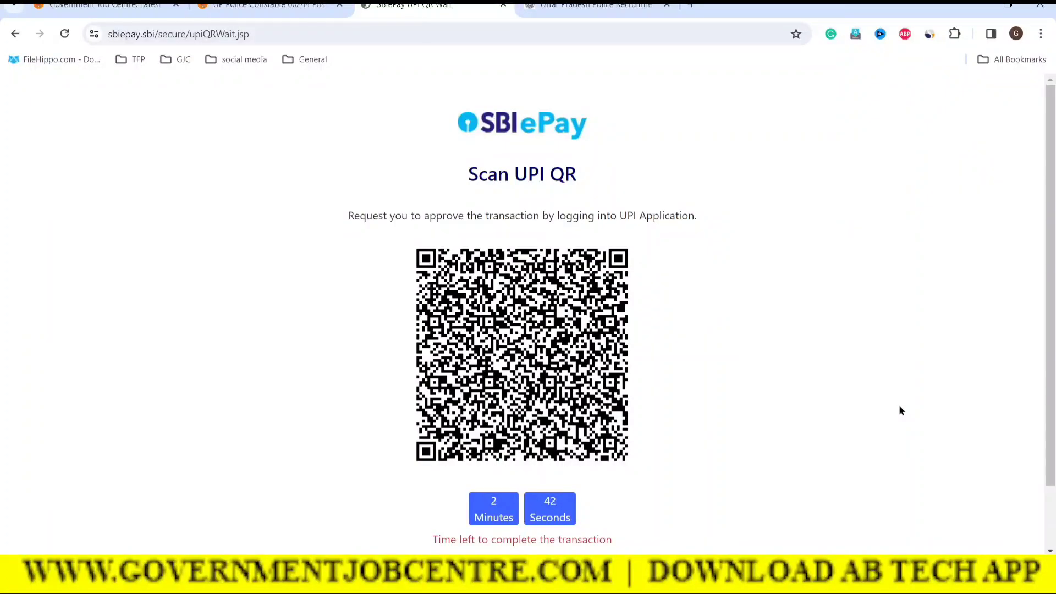
{"action": "scroll", "coordinate": [755, 434], "scroll_direction": "down", "scroll_amount": 2}
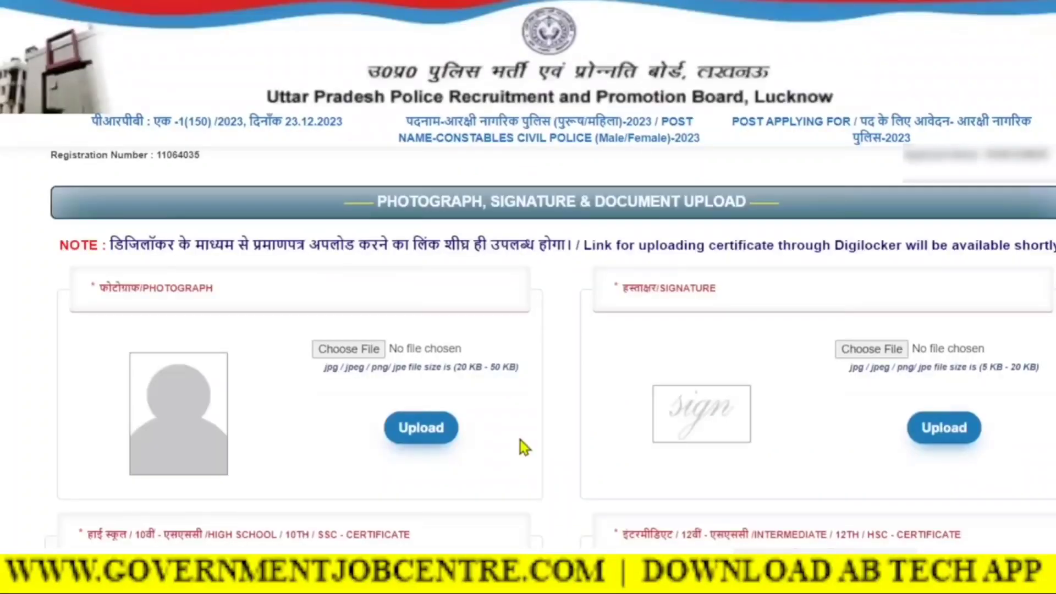
{"action": "scroll", "coordinate": [520, 440], "scroll_direction": "down", "scroll_amount": 3}
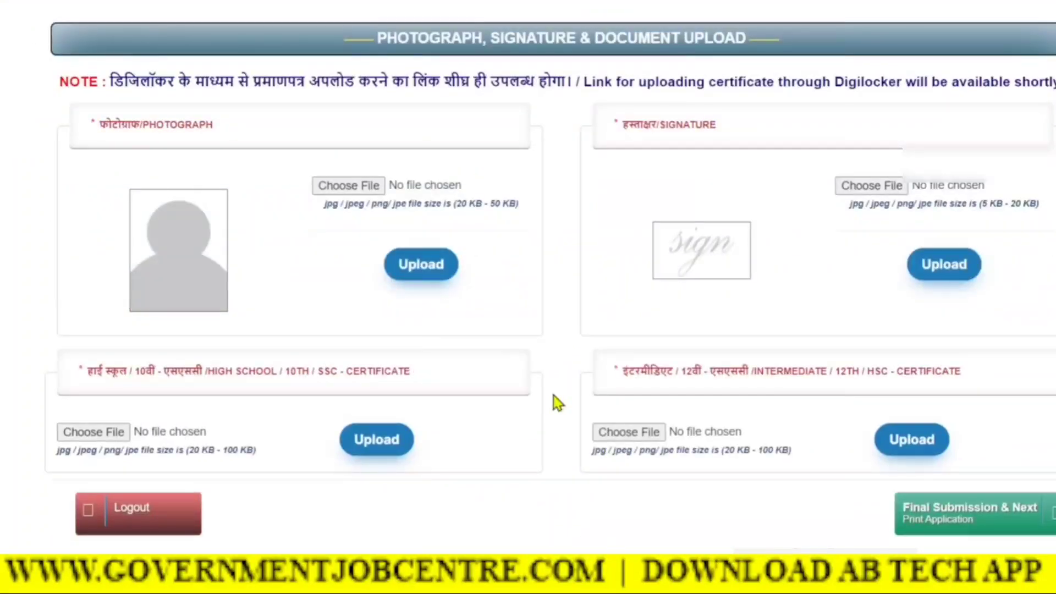
Review the photograph, signature and intermediate certificate upload sections and their size limits
{"action": "scroll", "coordinate": [554, 396], "scroll_direction": "up", "scroll_amount": 3}
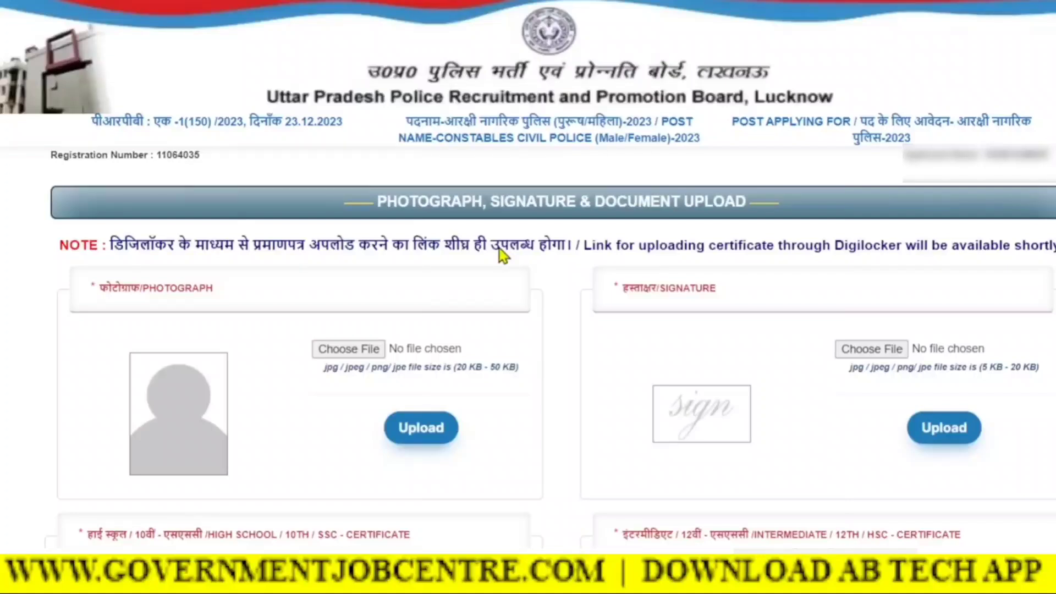
{"action": "scroll", "coordinate": [502, 255], "scroll_direction": "down", "scroll_amount": 3}
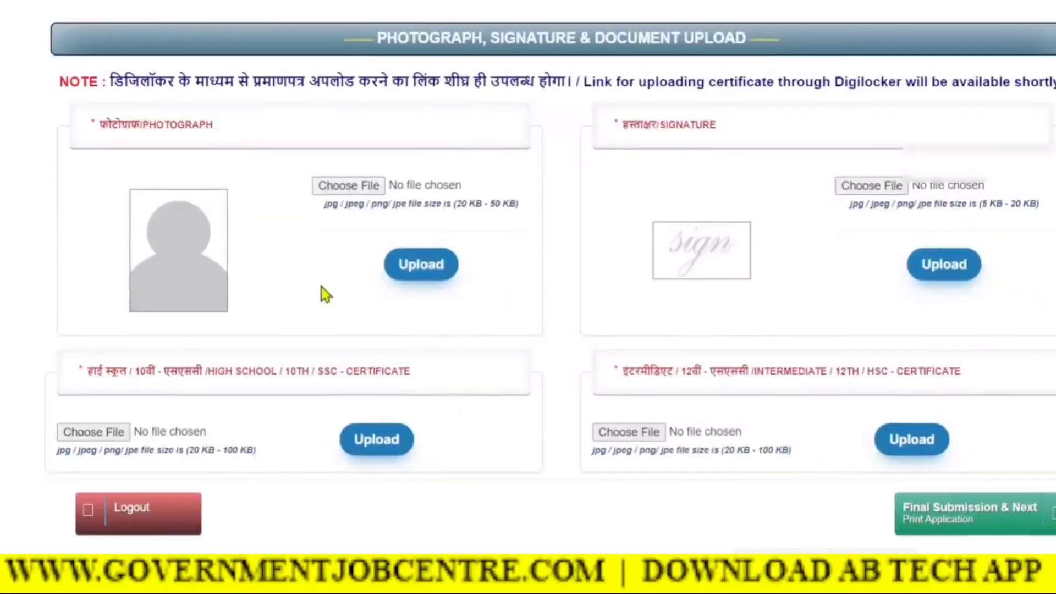
{"action": "left_click_drag", "start_coordinate": [100, 125], "coordinate": [198, 125]}
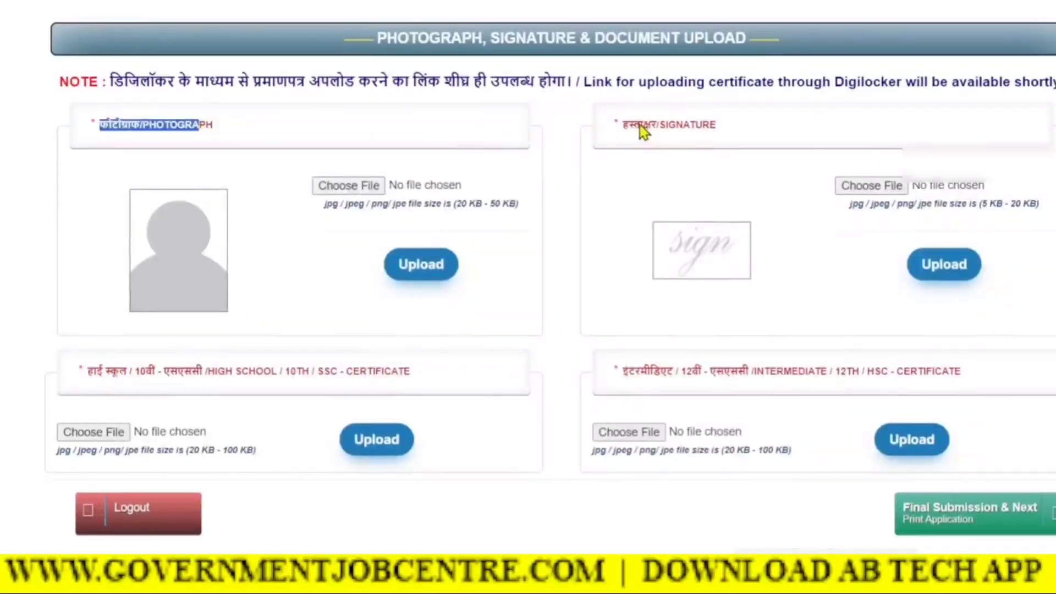
{"action": "left_click_drag", "start_coordinate": [644, 124], "coordinate": [721, 124]}
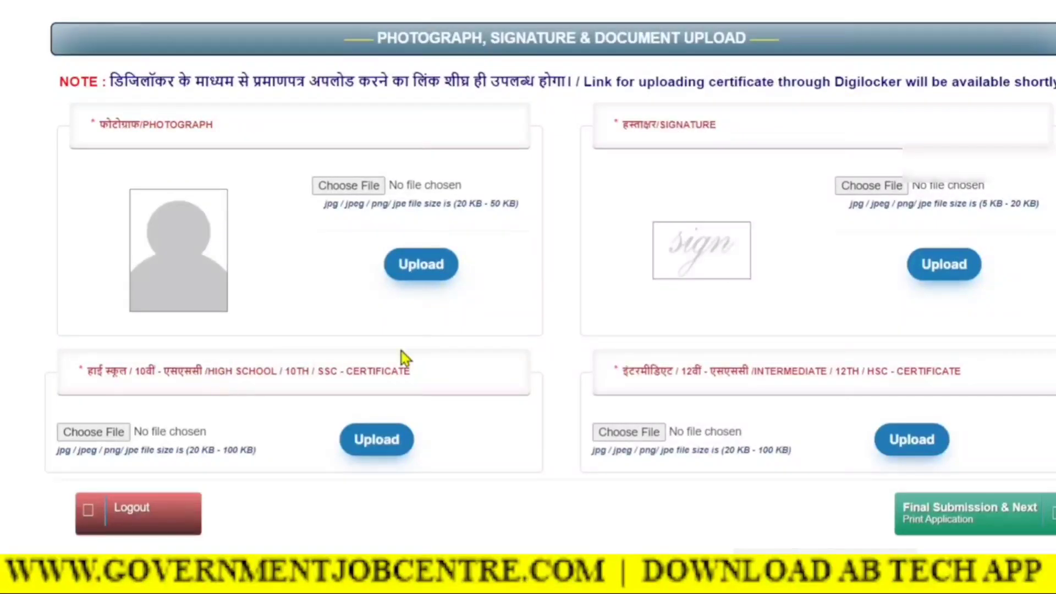
{"action": "left_click_drag", "start_coordinate": [641, 370], "coordinate": [781, 380]}
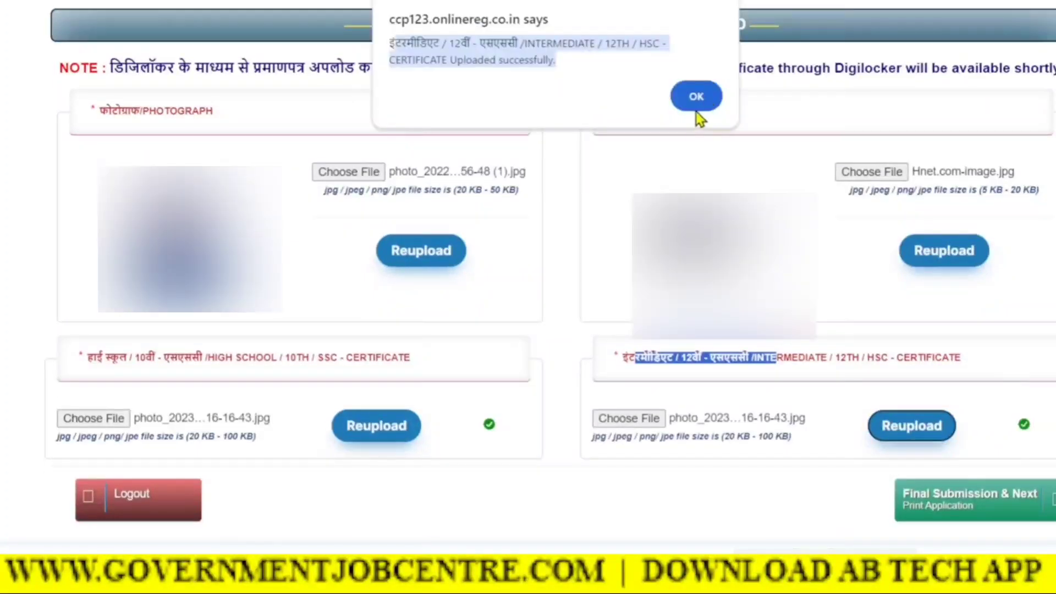
Dismiss the upload success alert, make the final submission and review the Dashboard confirmation
{"action": "left_click", "coordinate": [697, 99]}
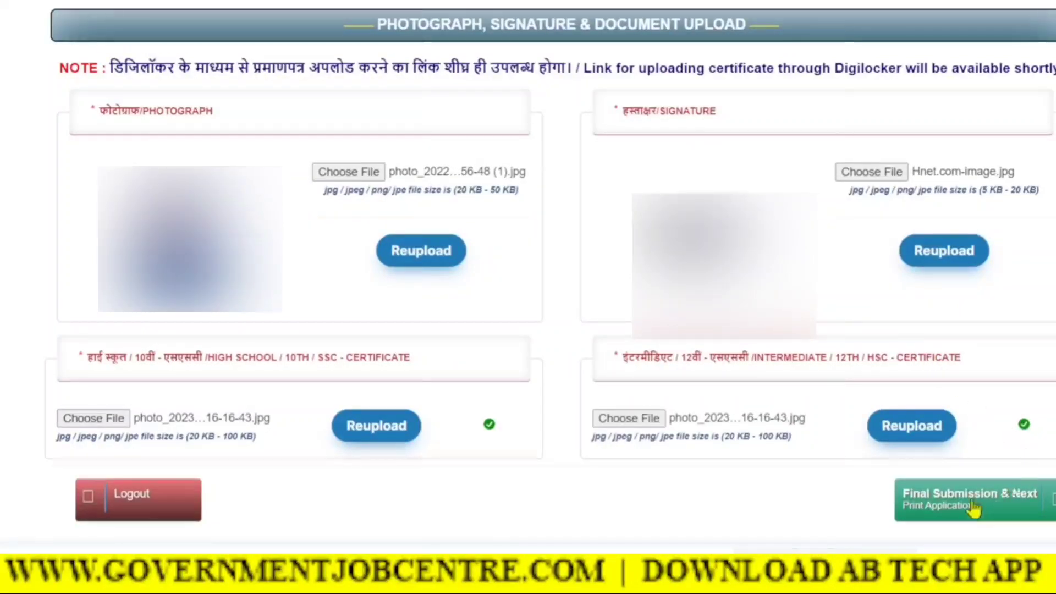
{"action": "left_click", "coordinate": [995, 515]}
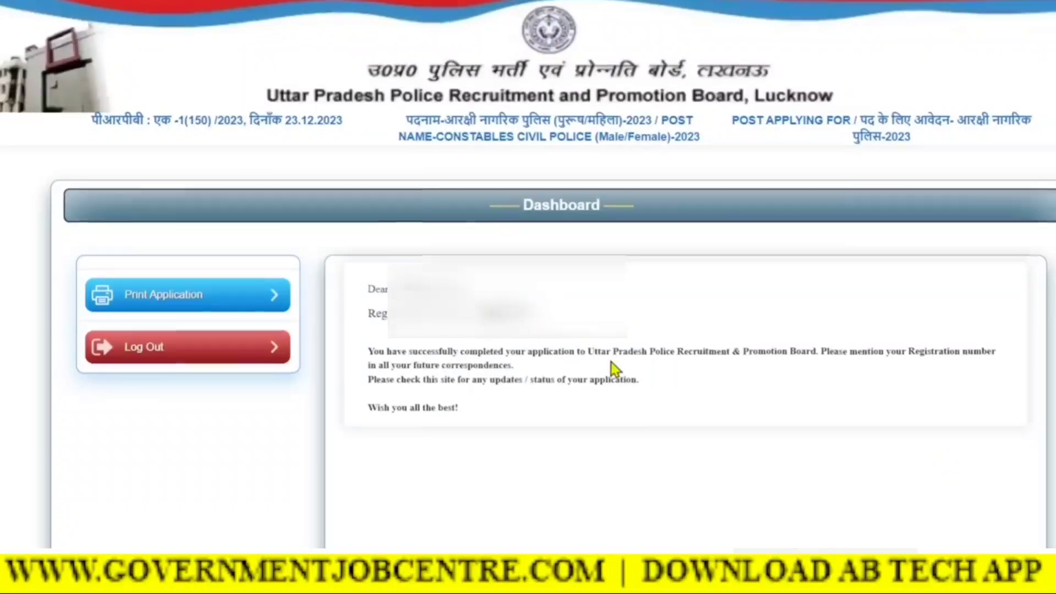
{"action": "scroll", "coordinate": [612, 362], "scroll_direction": "down", "scroll_amount": 2}
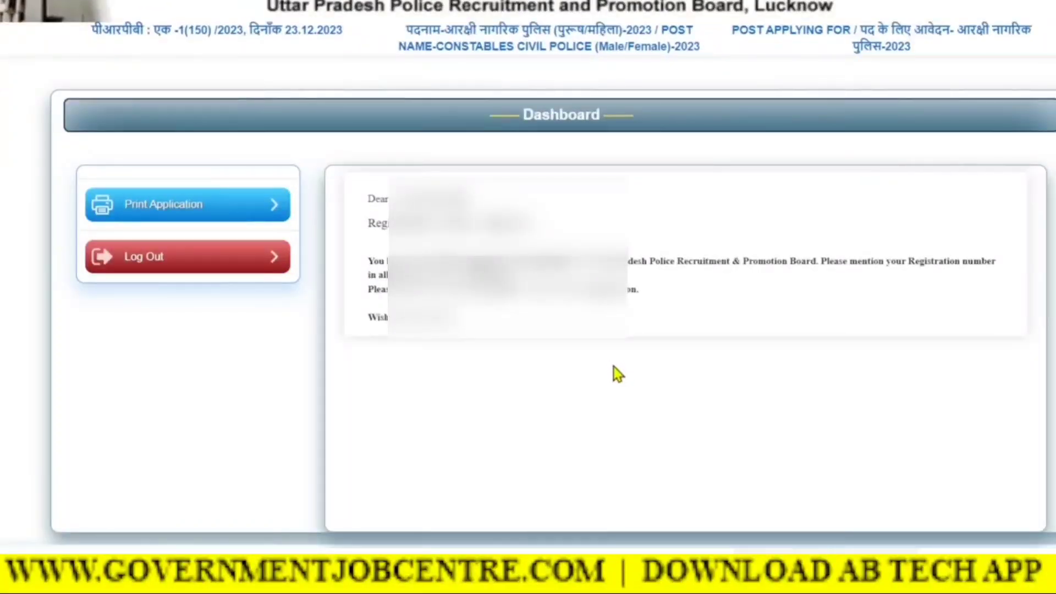
{"action": "scroll", "coordinate": [618, 374], "scroll_direction": "up", "scroll_amount": 2}
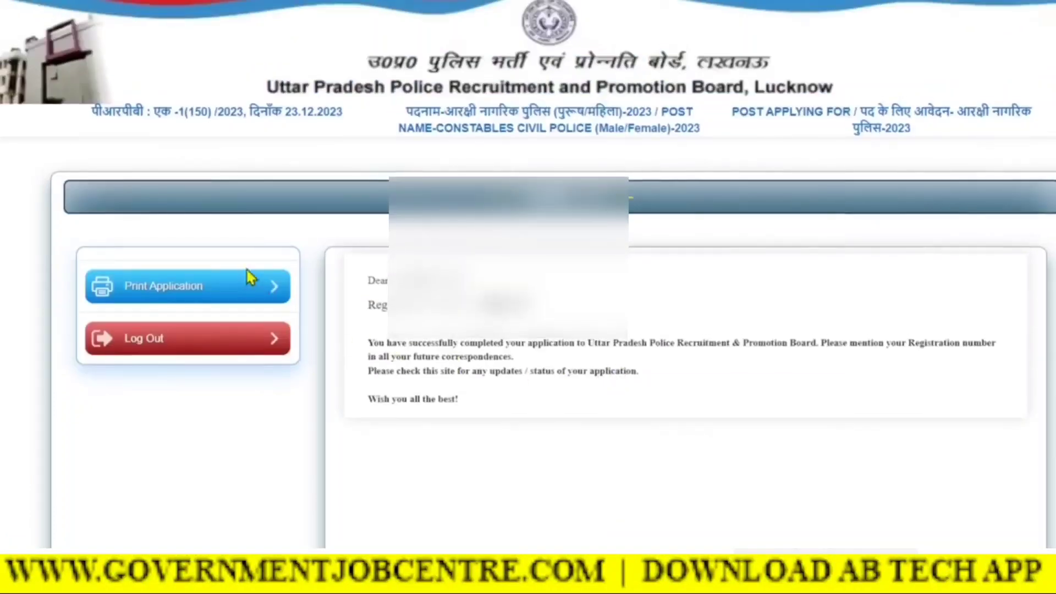